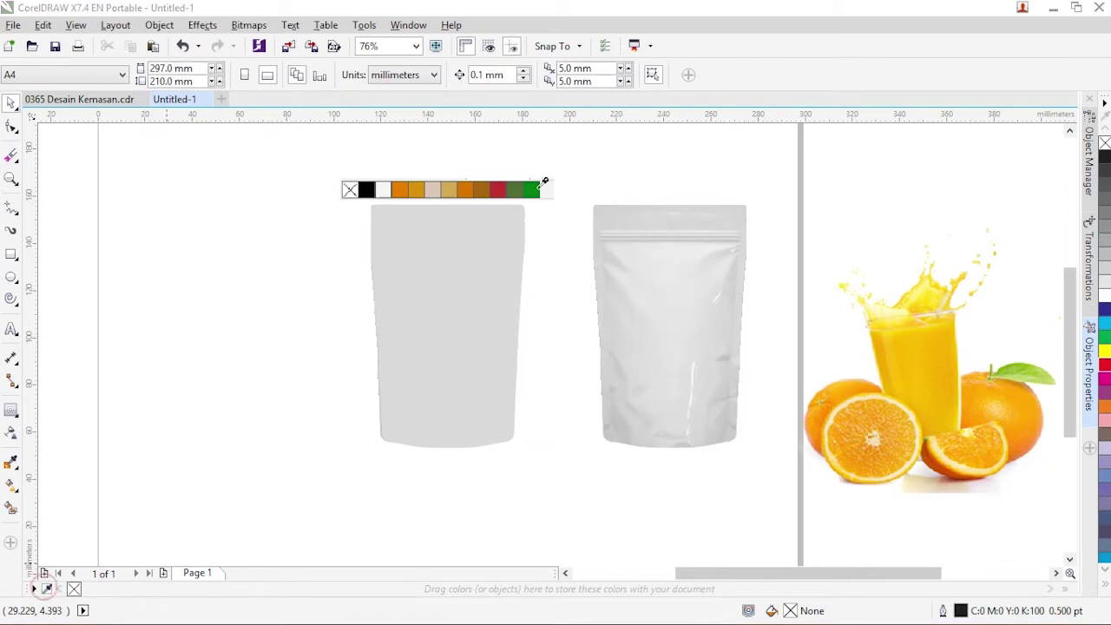
Fill the pouch shape green and draw a tall ellipse over it
left_click(469, 241)
left_click(90, 590)
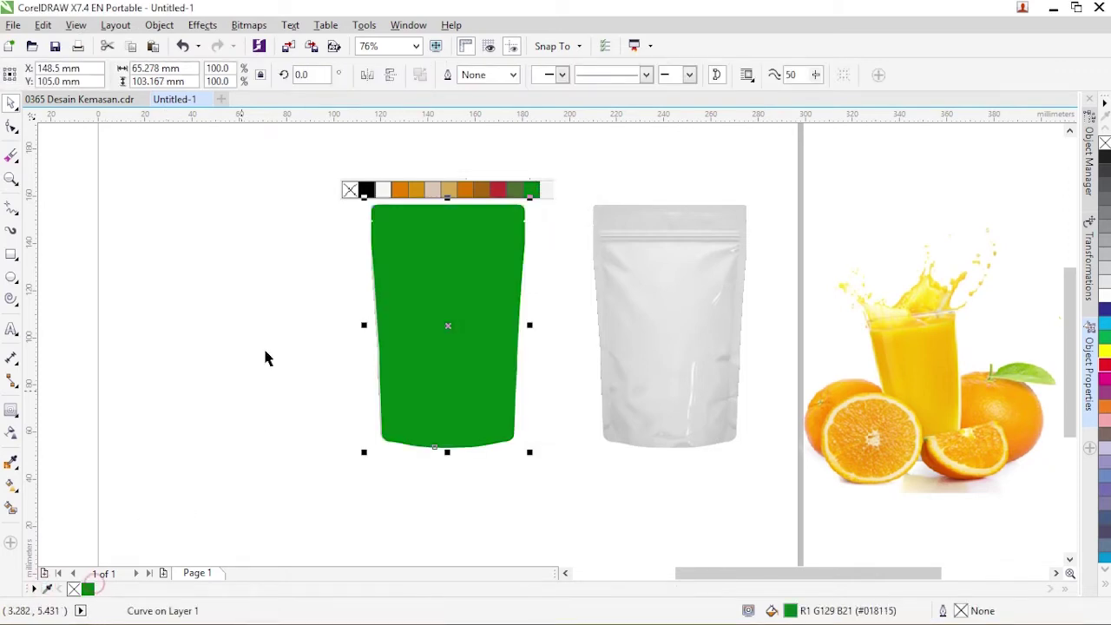
left_click(11, 276)
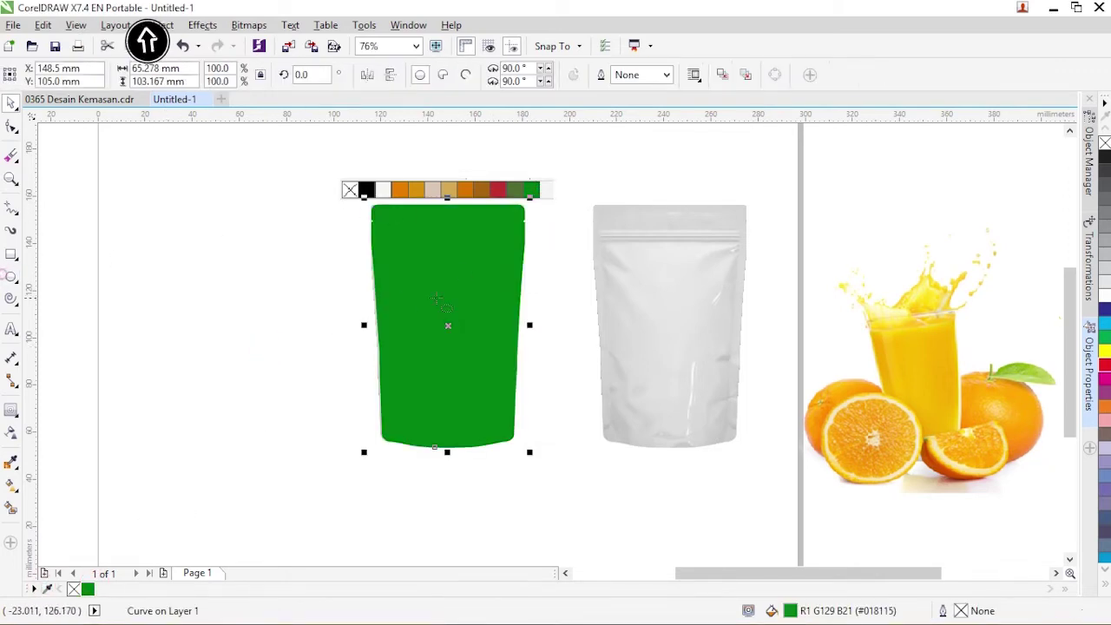
left_click_drag(407, 245, 531, 504)
left_click(11, 103)
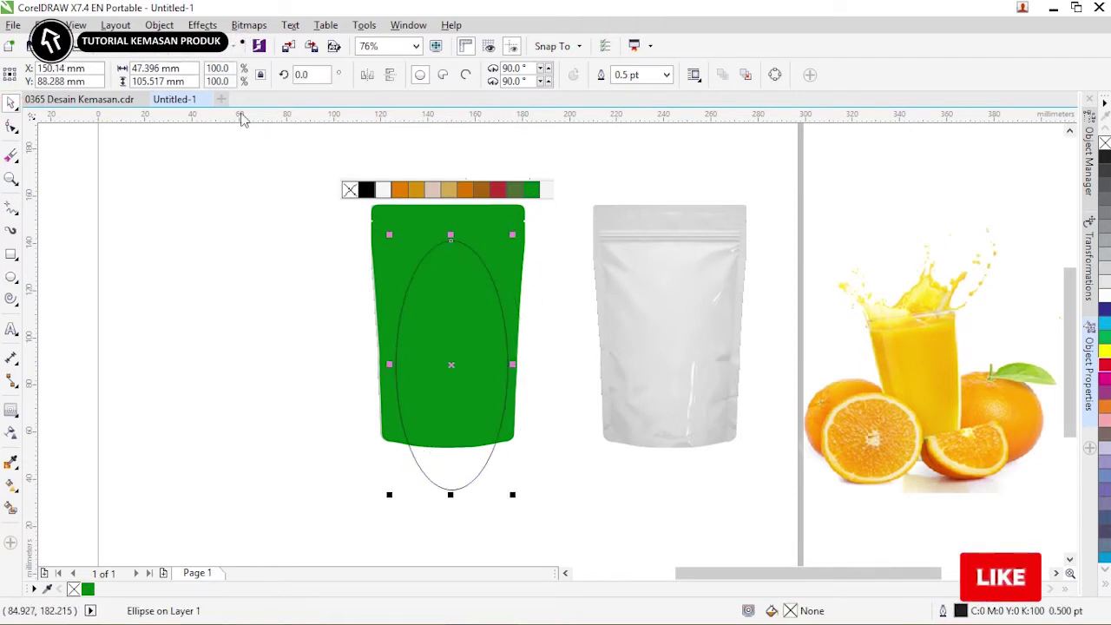
Convert the ellipse to curves and flatten its top into an arch with the Shape tool
left_click(159, 25)
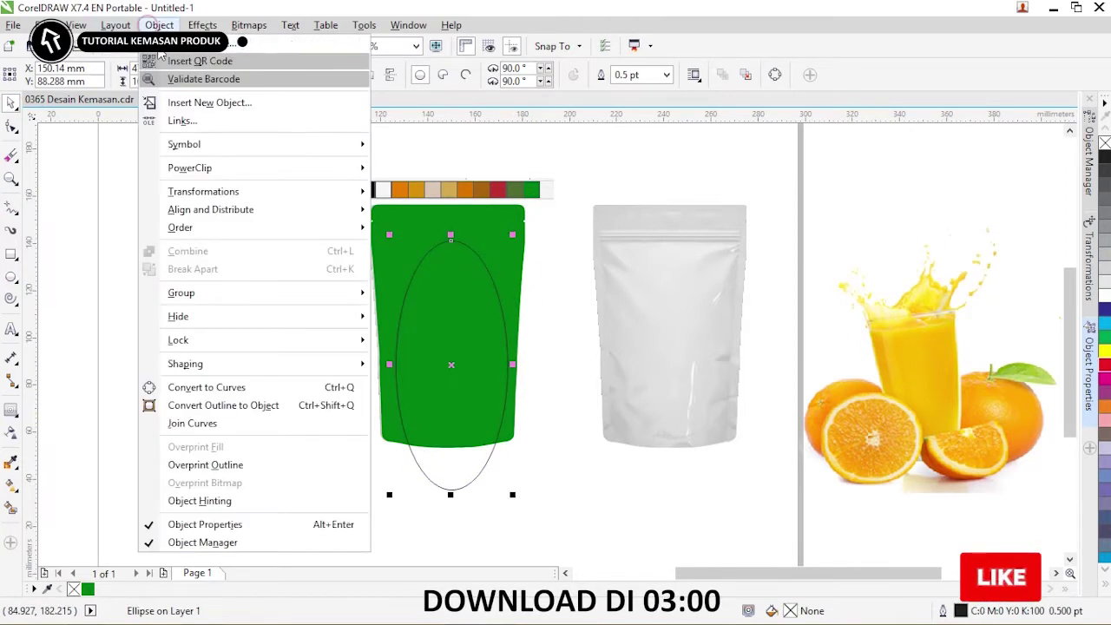
left_click(233, 388)
key("F10")
left_click(451, 242)
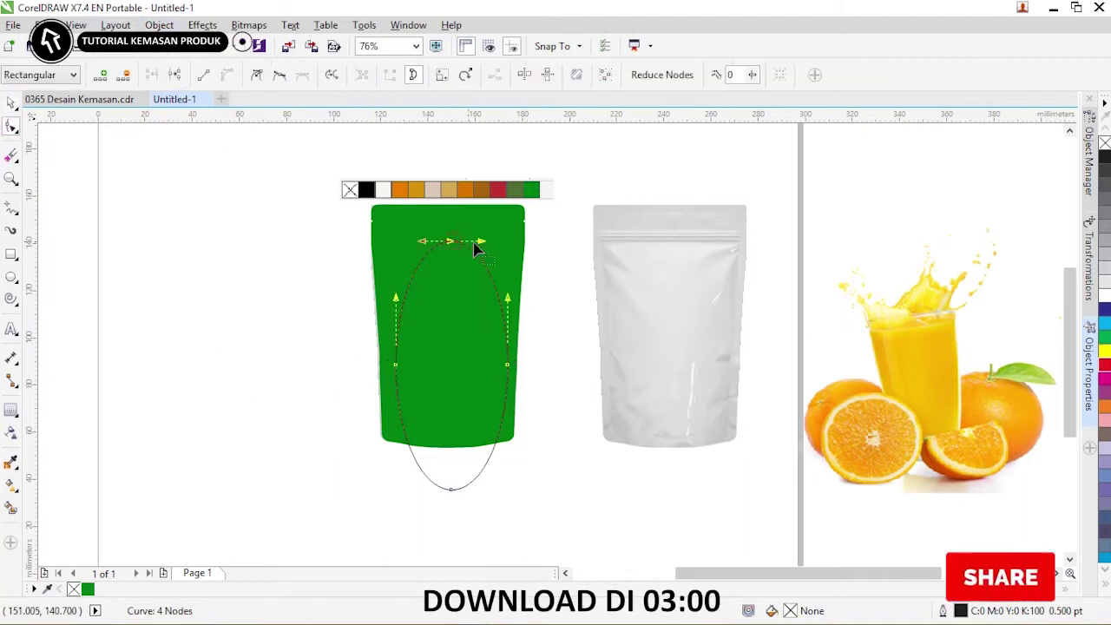
left_click_drag(506, 250, 507, 245)
left_click(507, 364)
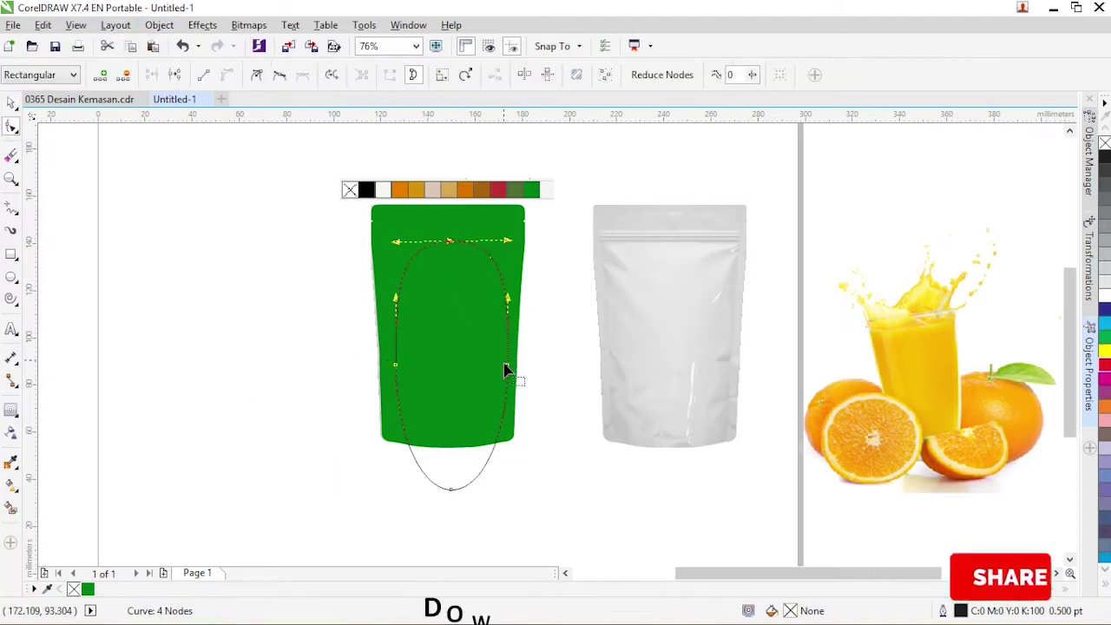
left_click(396, 365)
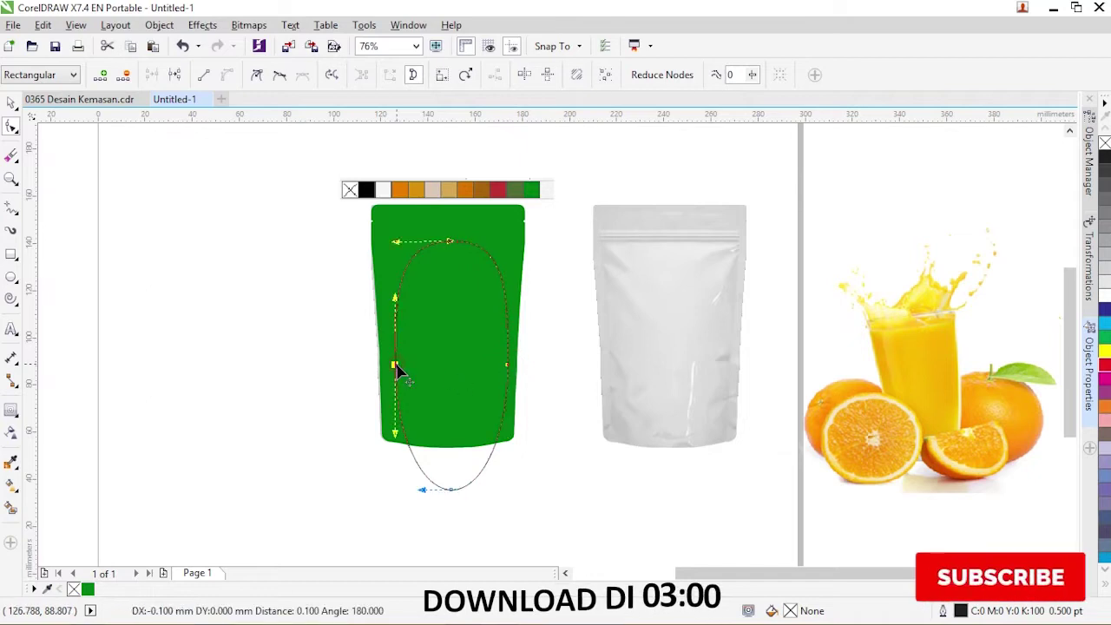
Intersect the arch with the green pouch and delete the leftover ellipse
left_click(10, 101)
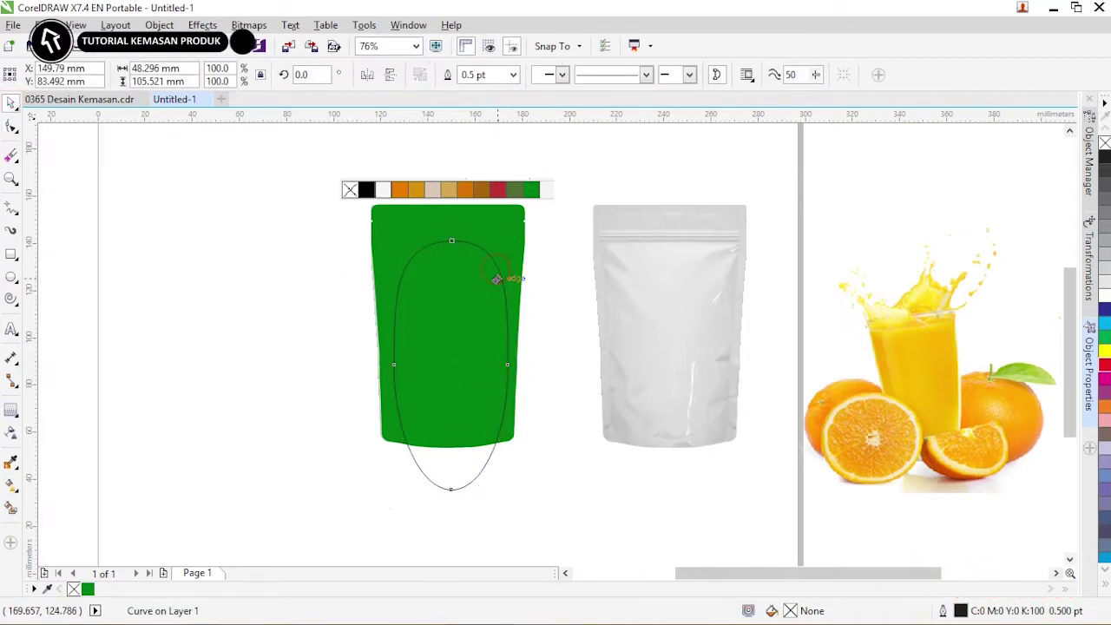
left_click(502, 244, "shift")
left_click(497, 73)
left_click(603, 167)
left_click_drag(436, 497, 286, 482)
key("Delete")
left_click(461, 355)
left_click(482, 368)
left_click(560, 355)
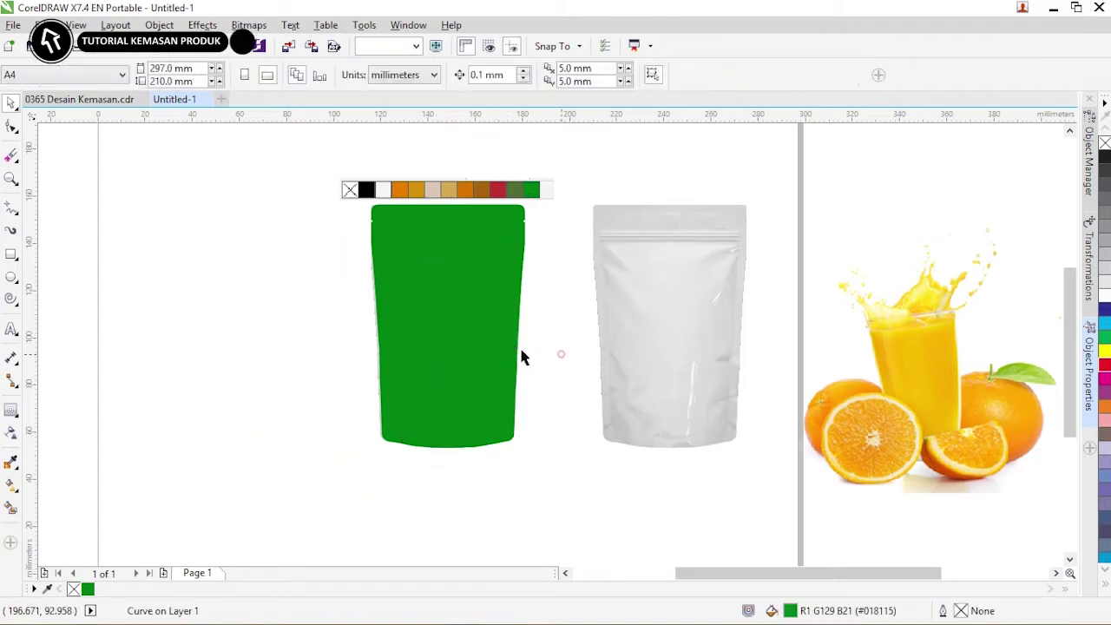
Fill the inner arch panel tan from the palette
left_click(443, 327)
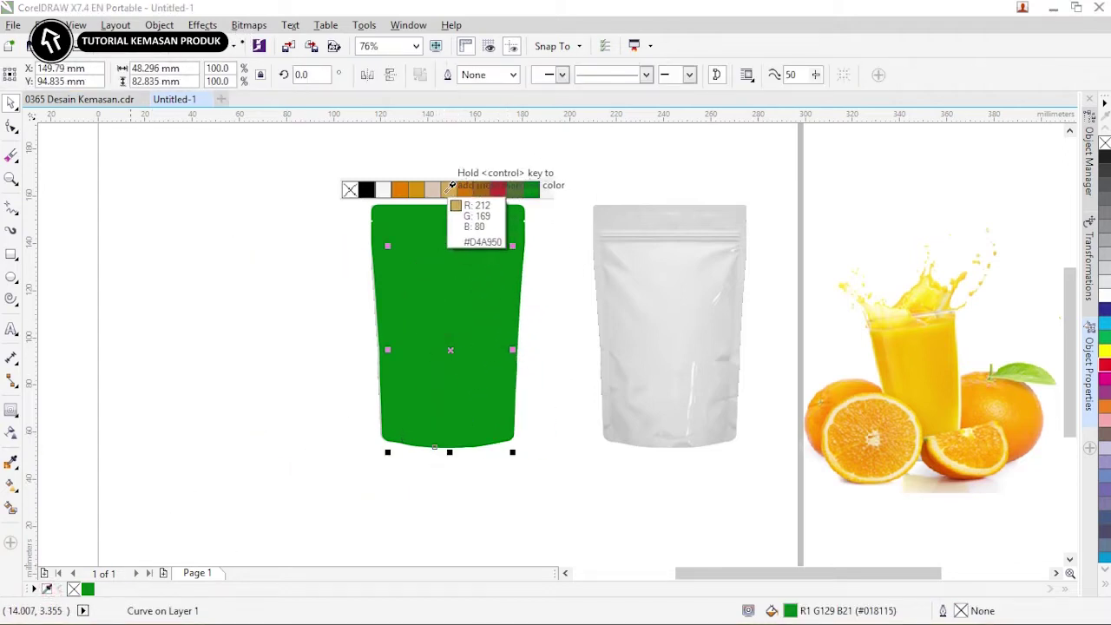
left_click(447, 189)
left_click(228, 441)
left_click(461, 295)
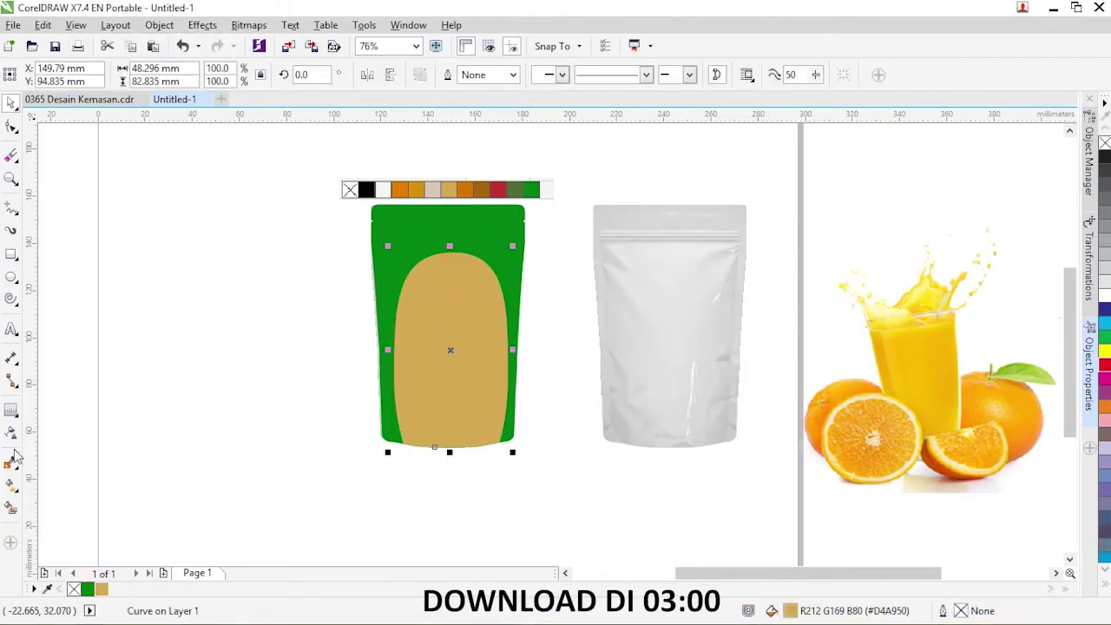
Add a white outside contour of 1.7 mm around the tan arch
left_click(8, 411)
left_click(400, 76)
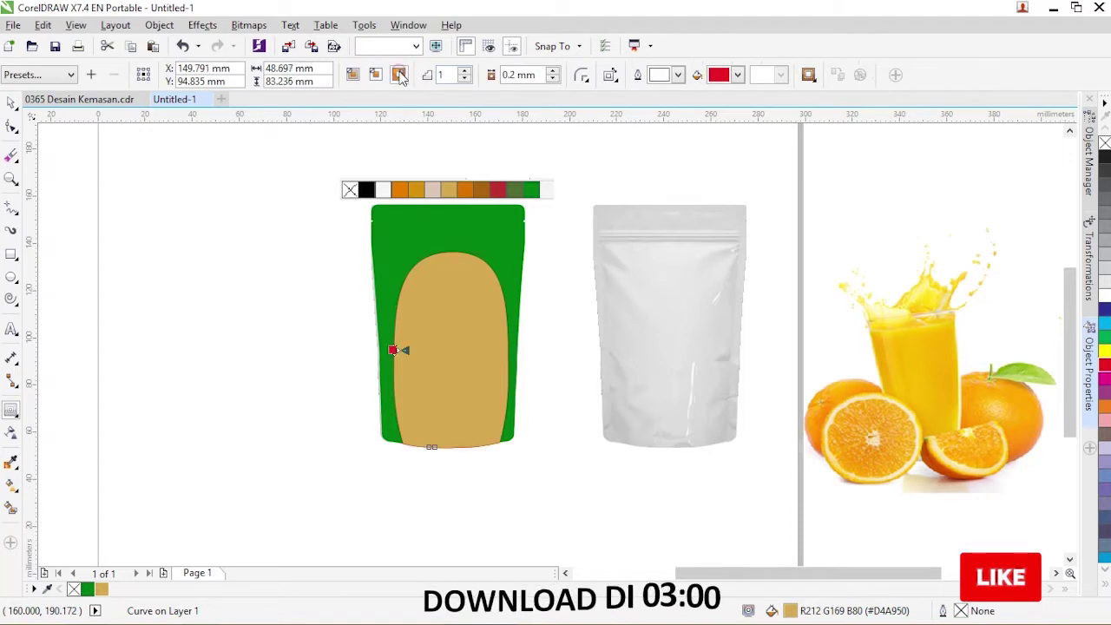
left_click(552, 72)
left_click(553, 71)
left_click(553, 72)
left_click(553, 72)
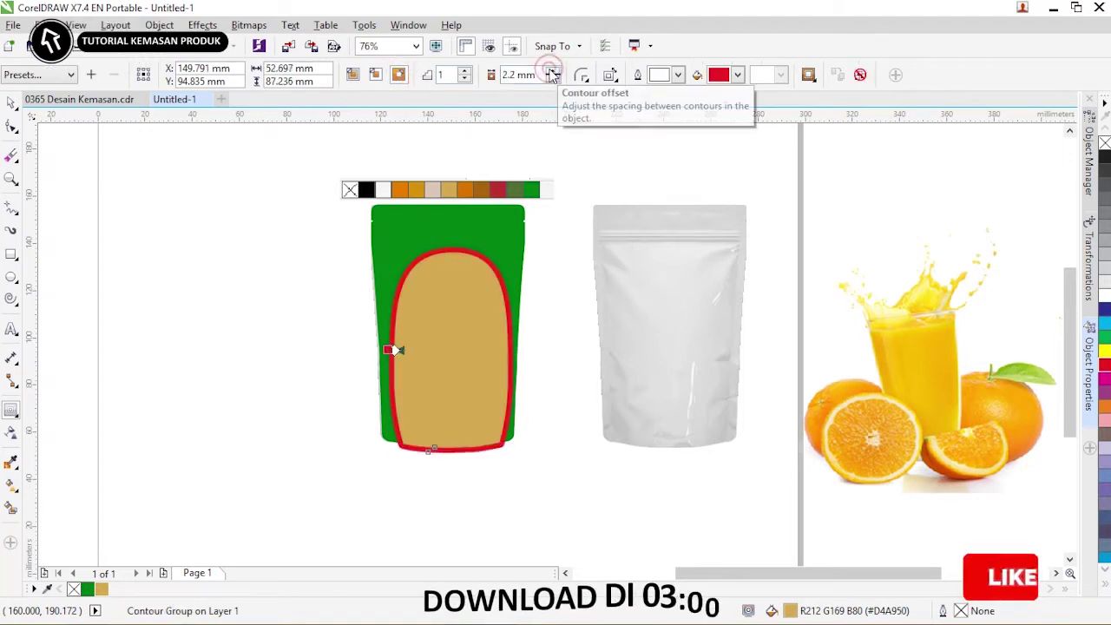
left_click(553, 80)
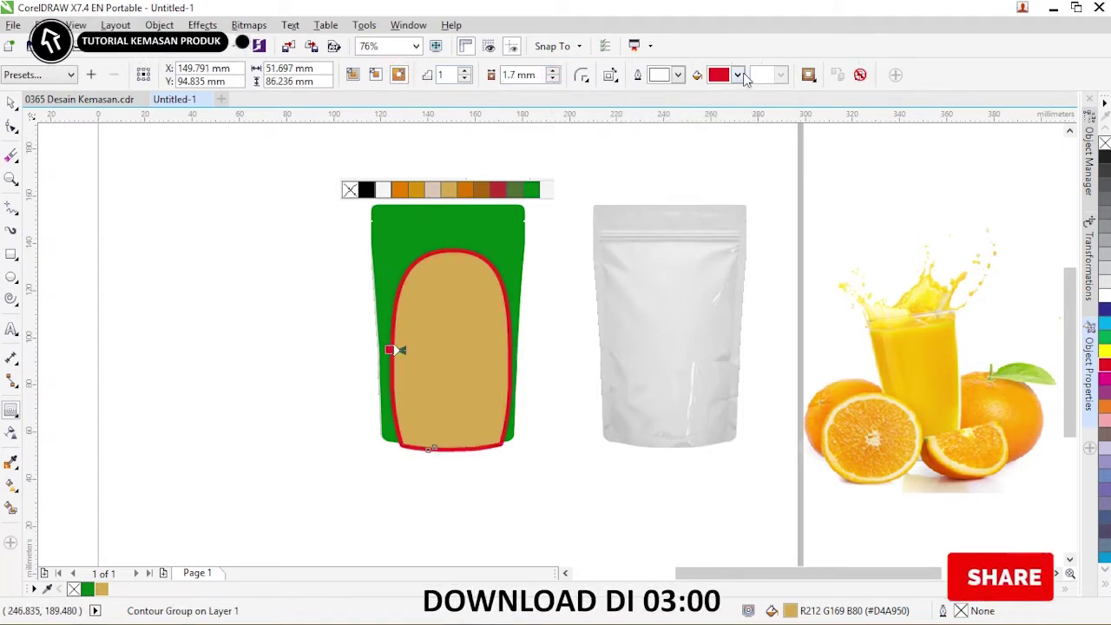
left_click(738, 74)
left_click(768, 105)
left_click(10, 103)
left_click(285, 315)
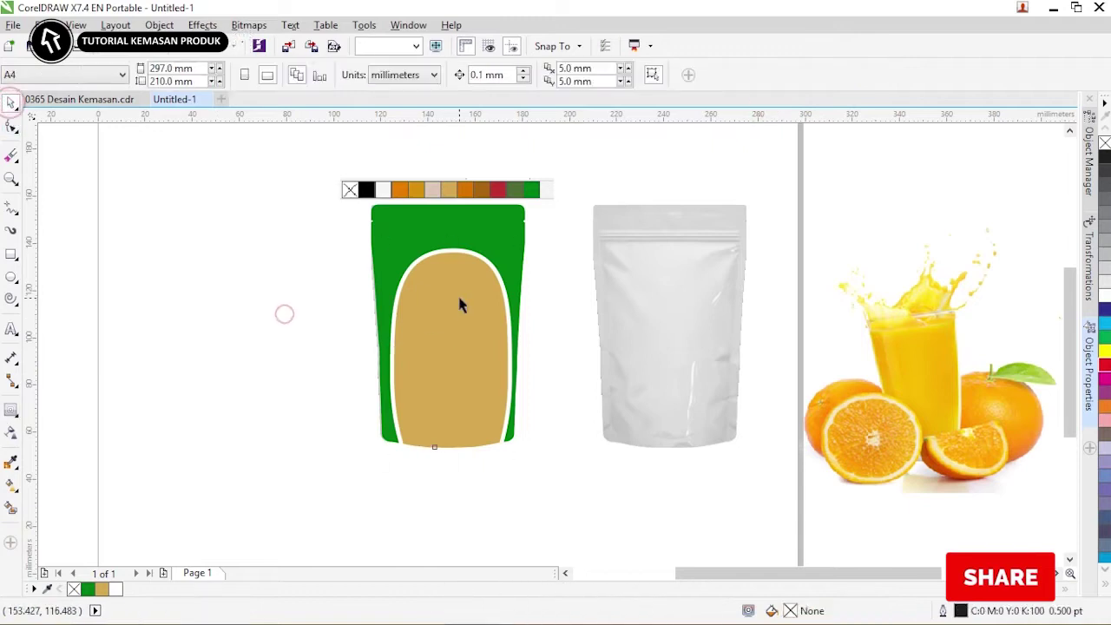
Enlarge the tan arch to 106.6% inside the green pouch
left_click(459, 298)
left_click(374, 240)
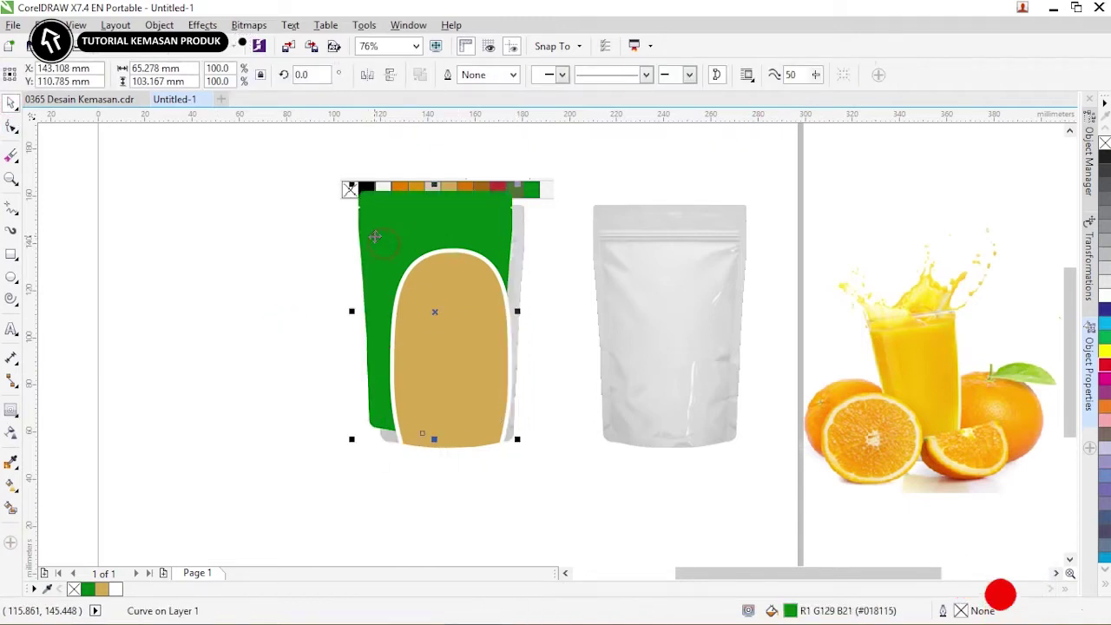
left_click(552, 270)
left_click(461, 287)
left_click_drag(512, 246, 518, 240)
left_click(558, 266)
left_click(463, 286)
left_click(468, 218, "shift")
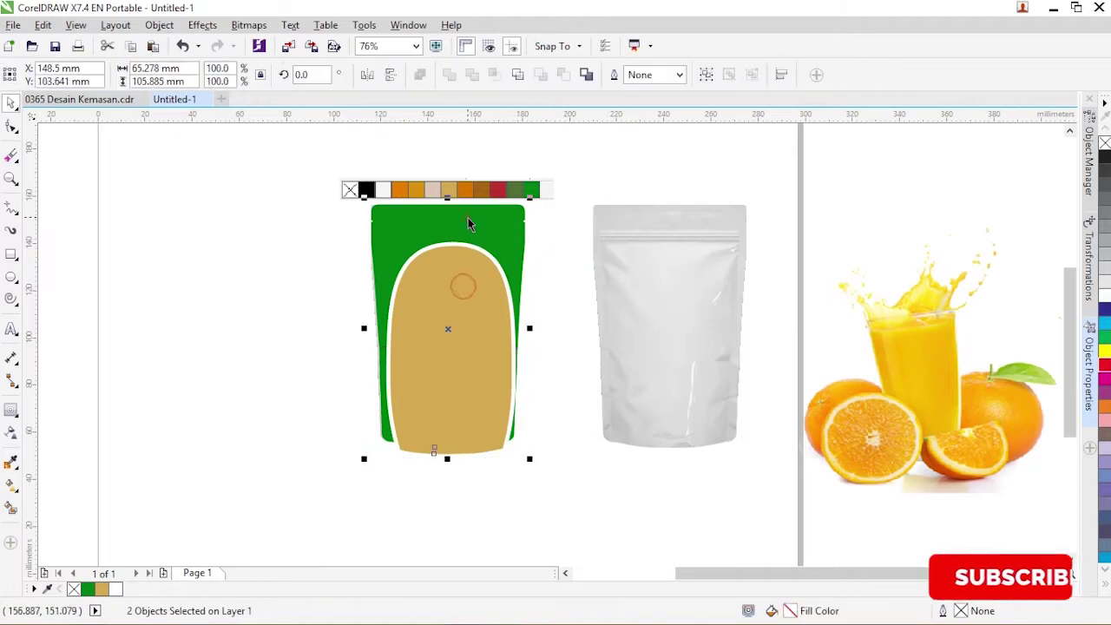
left_click(587, 254)
left_click(485, 233)
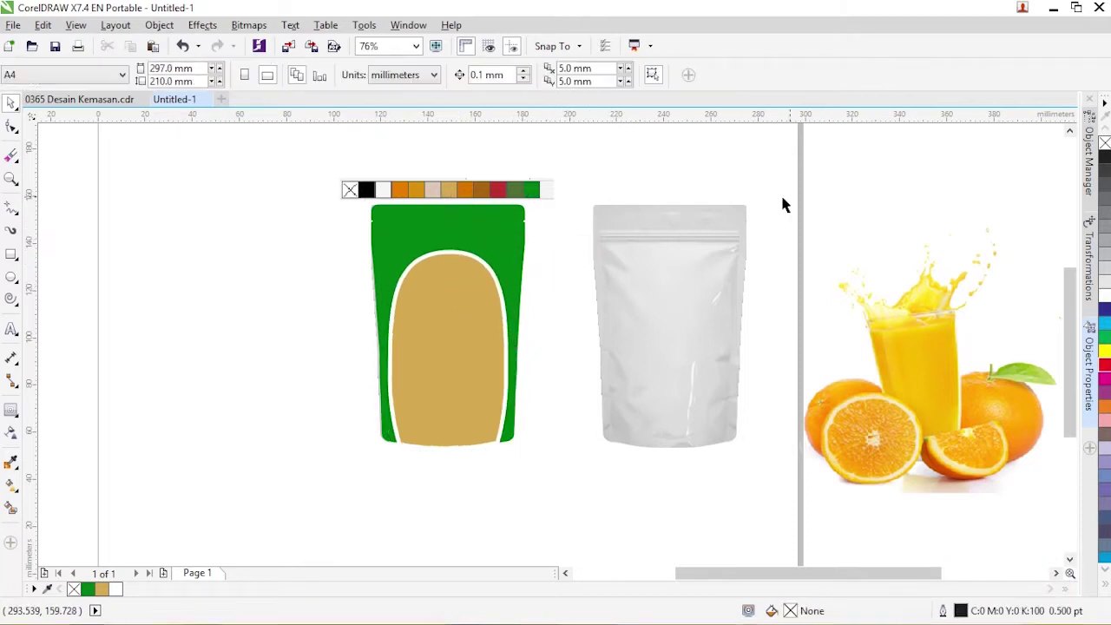
left_click(457, 301)
left_click_drag(444, 319, 452, 317)
key("ctrl+z")
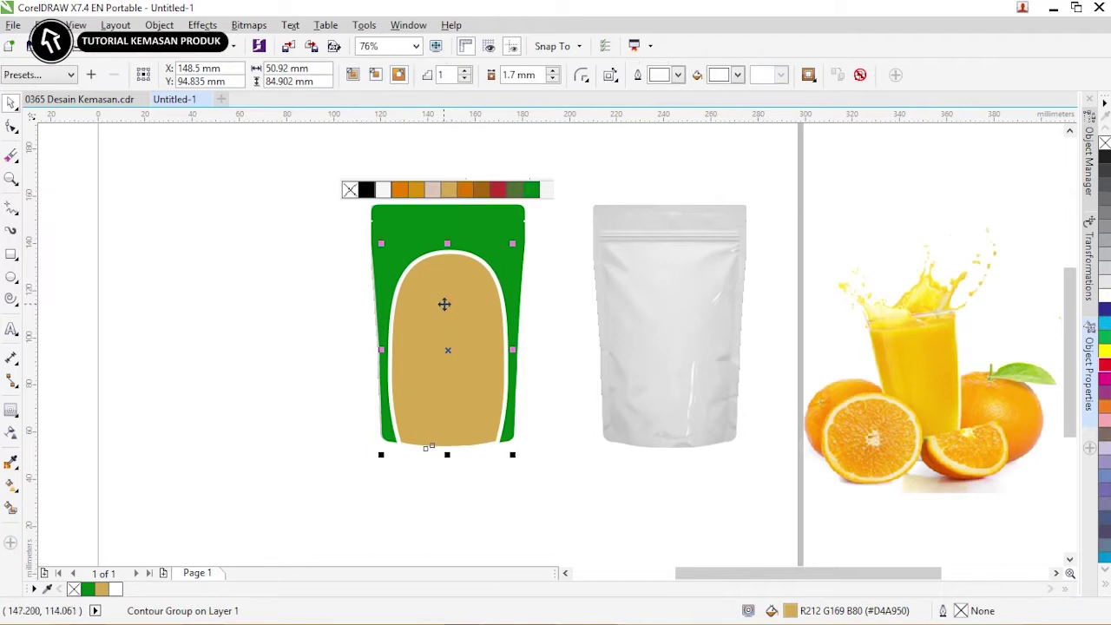
Break the contour group apart so the white border separates from the tan arch
key("ctrl+k")
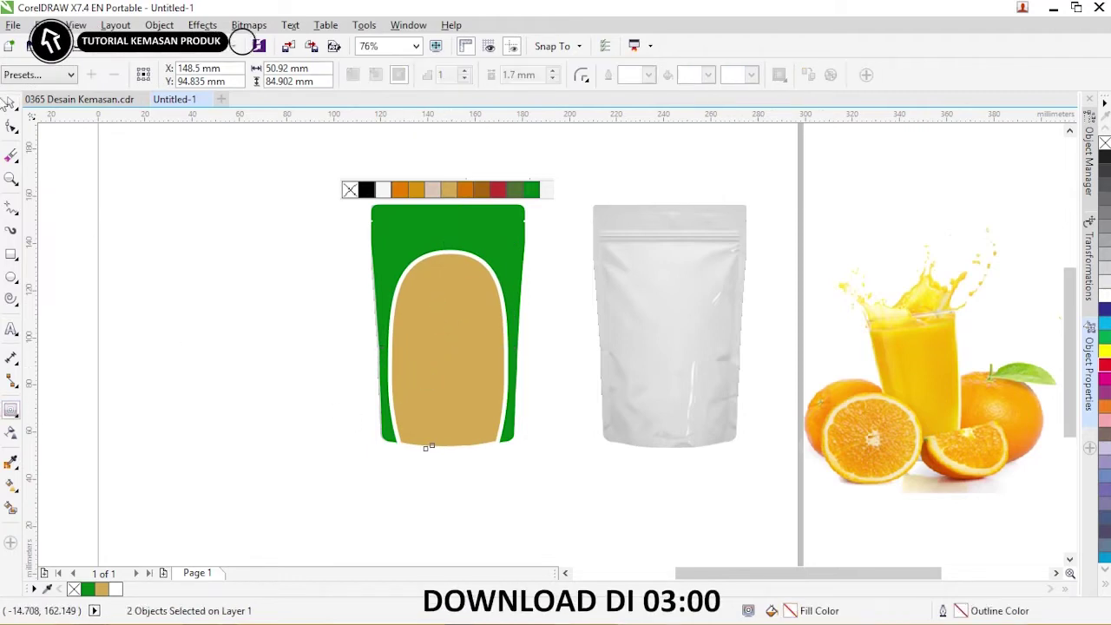
left_click(11, 103)
left_click(127, 225)
left_click_drag(478, 324, 495, 325)
key("ctrl+z")
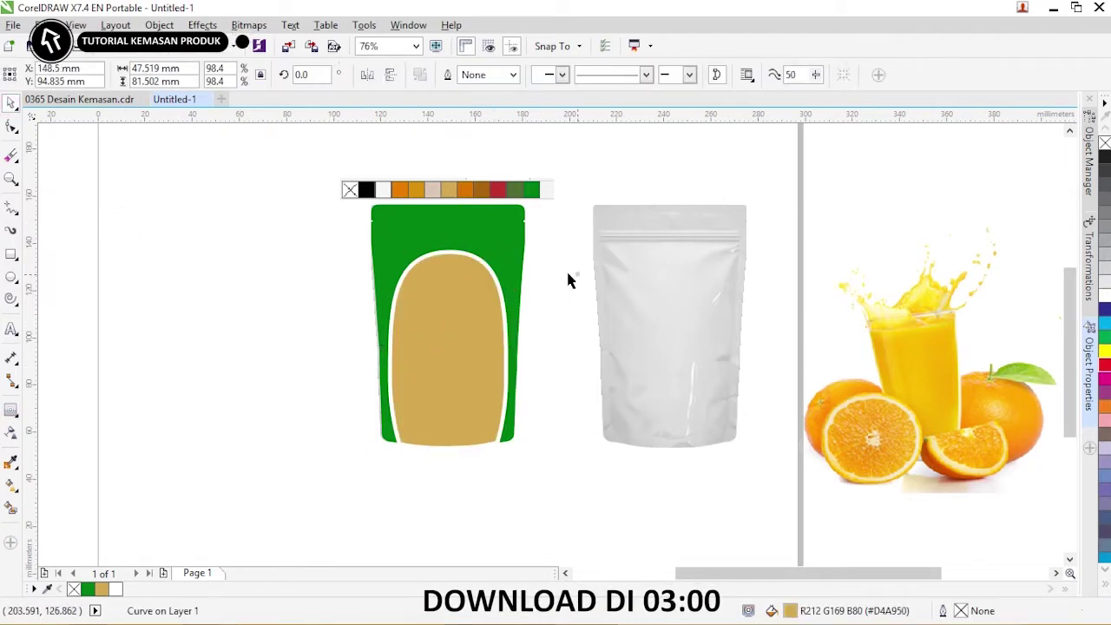
left_click(575, 274)
key("z")
left_click_drag(275, 134, 855, 485)
key("space")
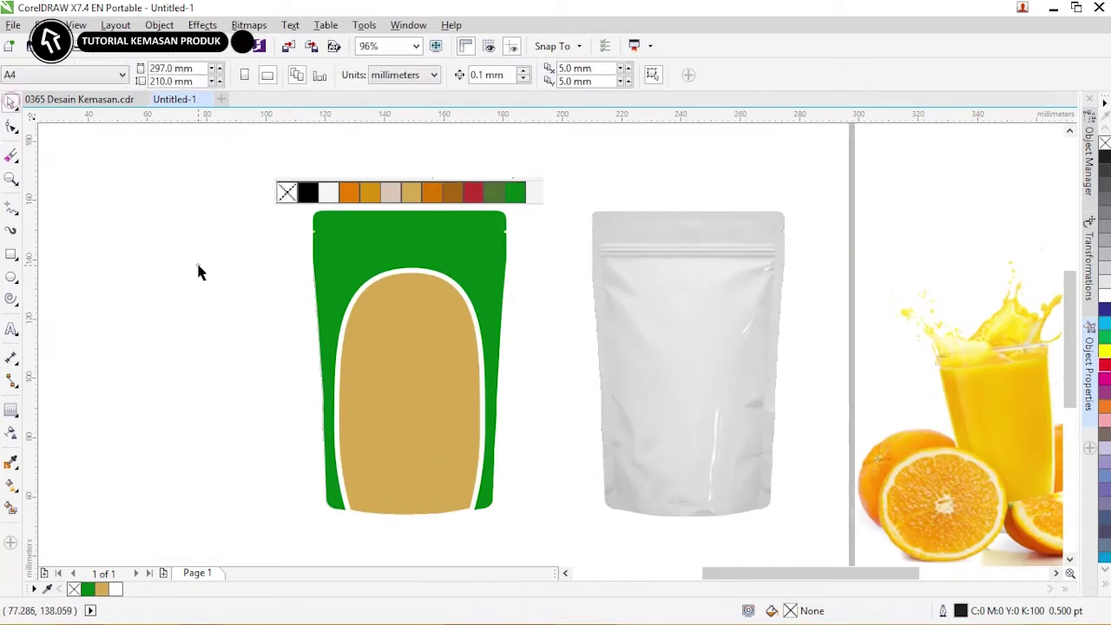
Fill the arch panel with orange from the palette
left_click(198, 263)
left_click(422, 349)
scroll(1072, 366, "down", 1)
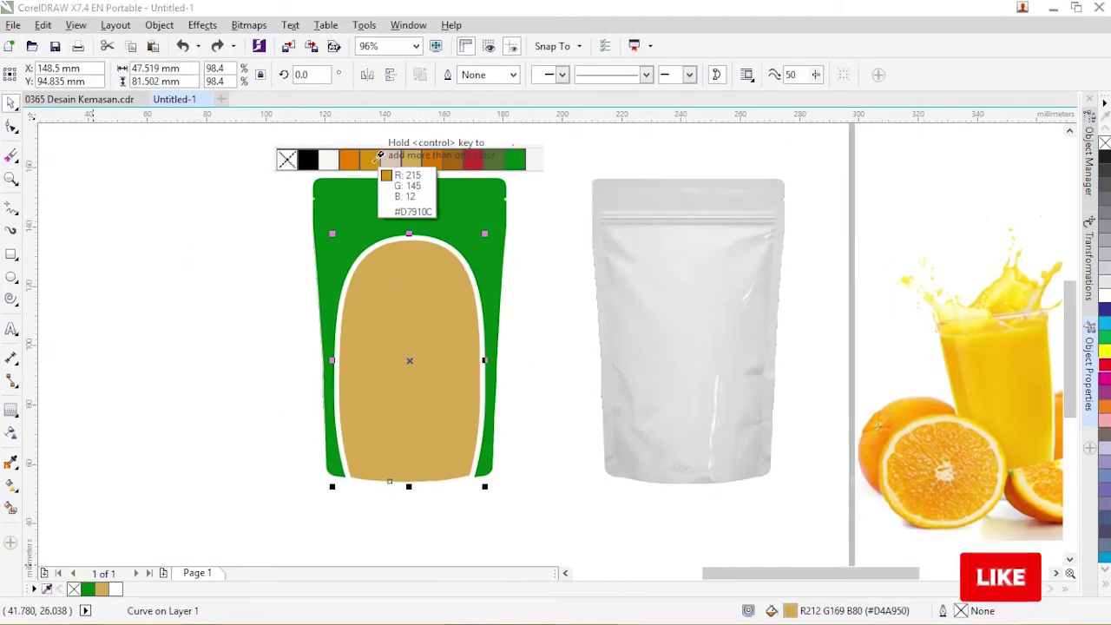
left_click(379, 155)
left_click(128, 590)
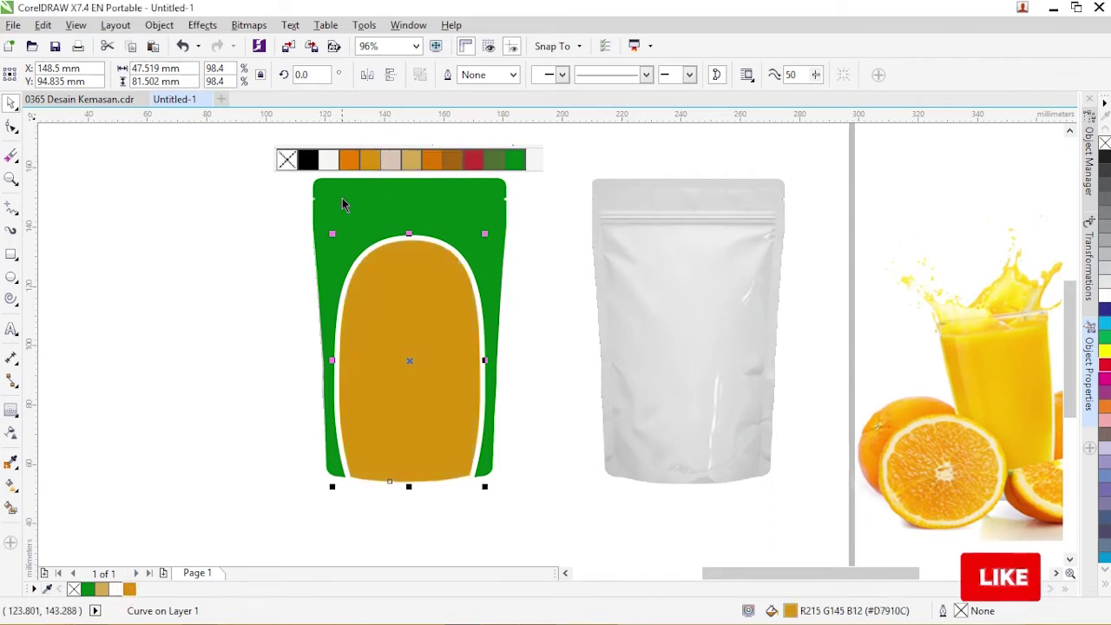
Apply a reversed elliptical fountain fill with its outer node set to orange #EA7D00
key("g")
left_click_drag(382, 392, 527, 330)
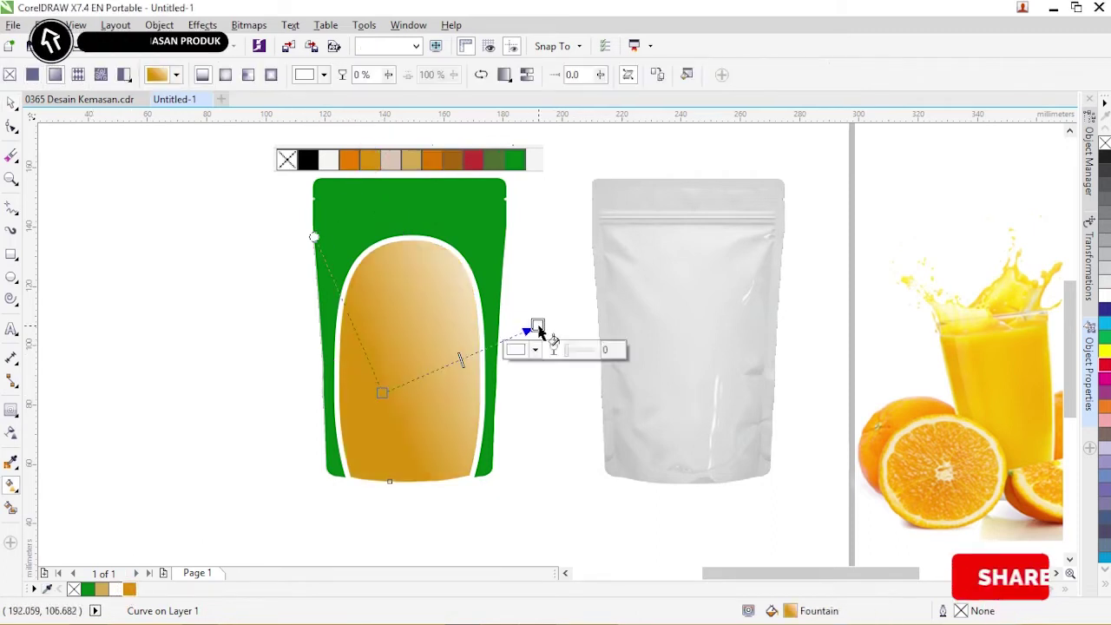
left_click(225, 74)
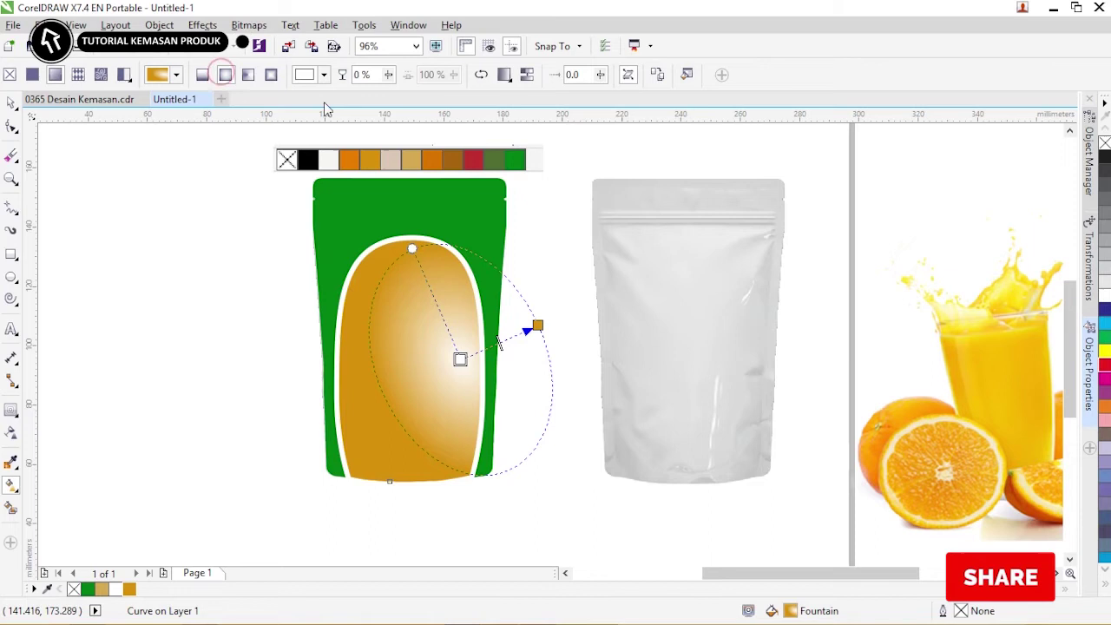
left_click(479, 75)
left_click_drag(461, 361, 405, 384)
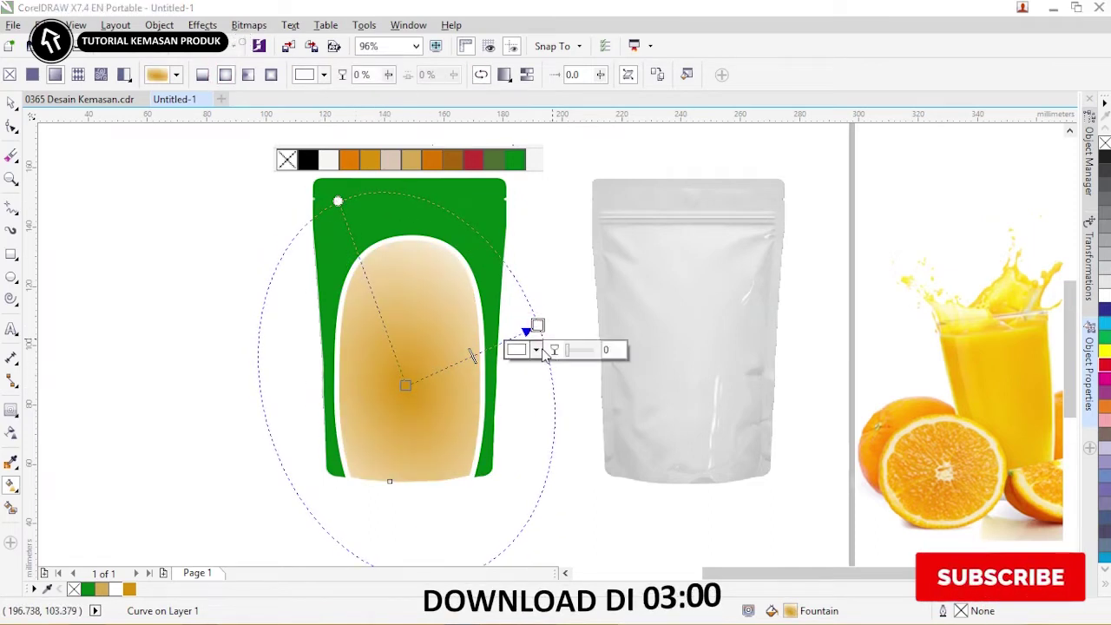
left_click(535, 349)
left_click(359, 152)
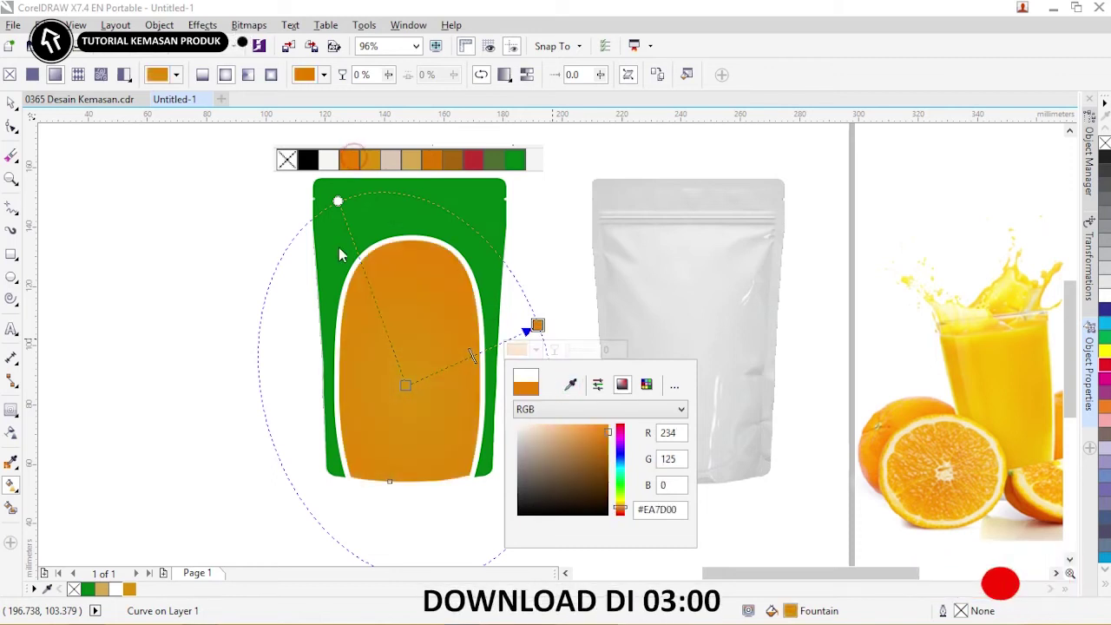
Move the radial fill's centre higher and make its colour yellow #FFD900
left_click(408, 387)
left_click_drag(406, 385, 409, 360)
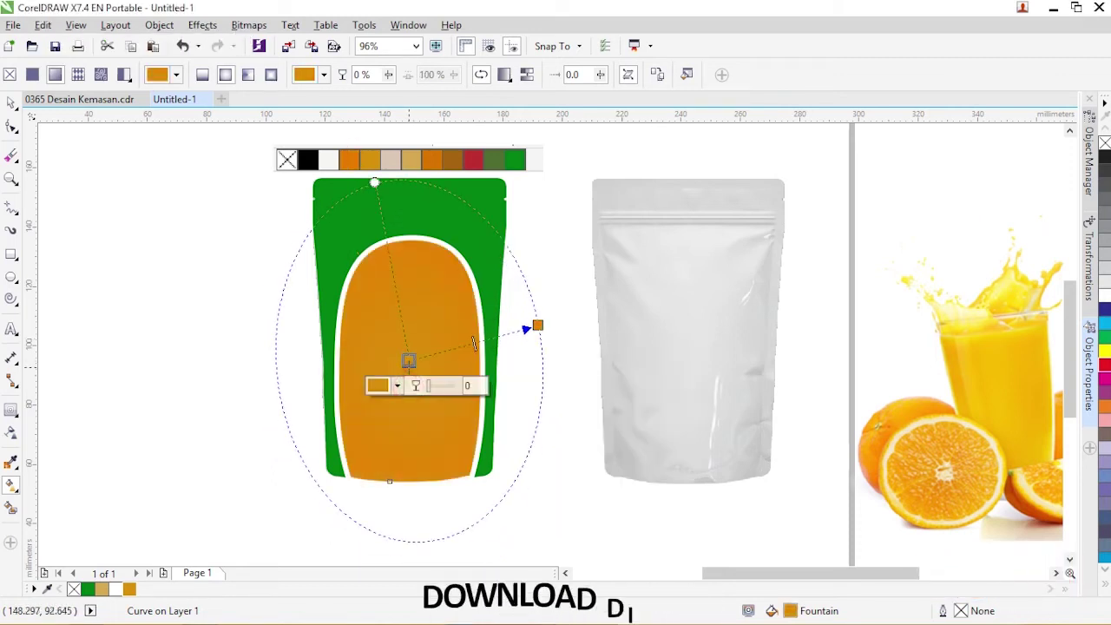
left_click(398, 387)
left_click_drag(470, 468, 471, 461)
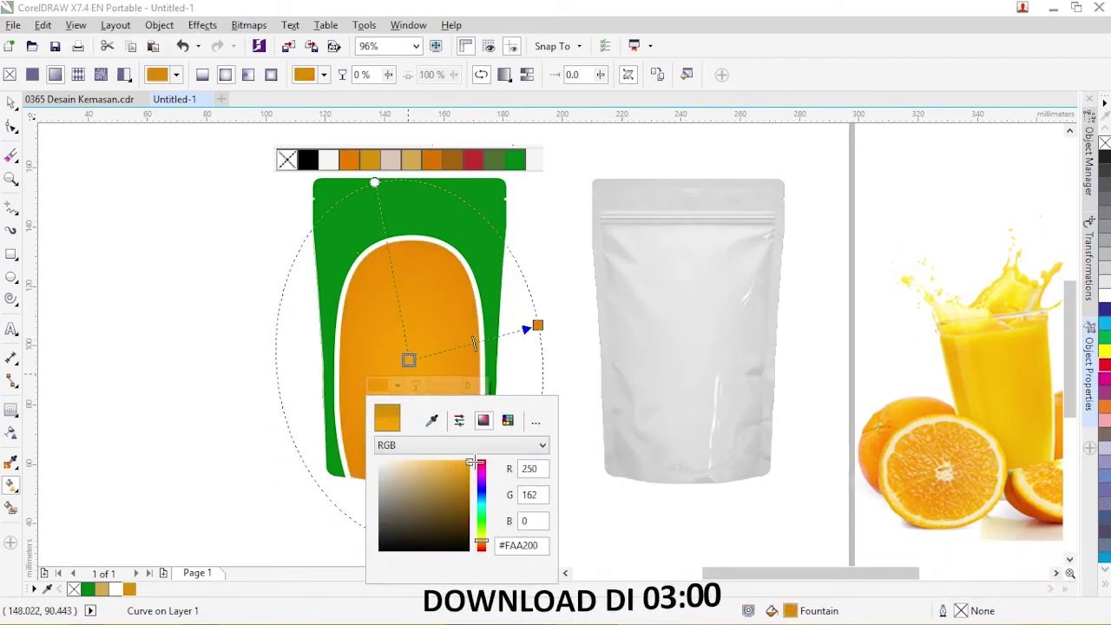
left_click(482, 462)
left_click(595, 423)
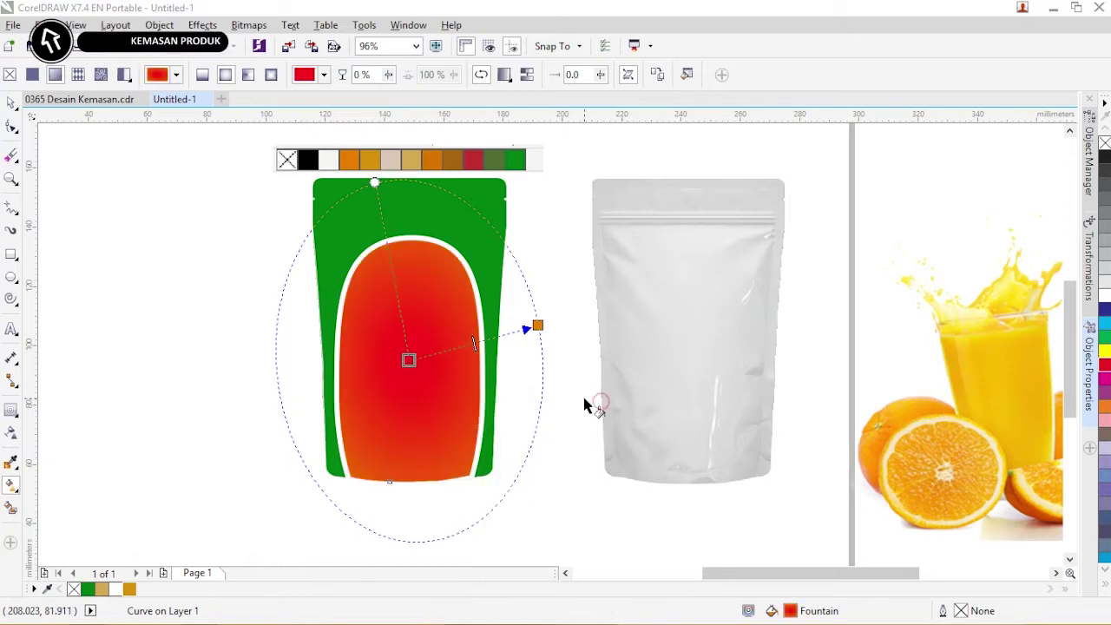
left_click(396, 386)
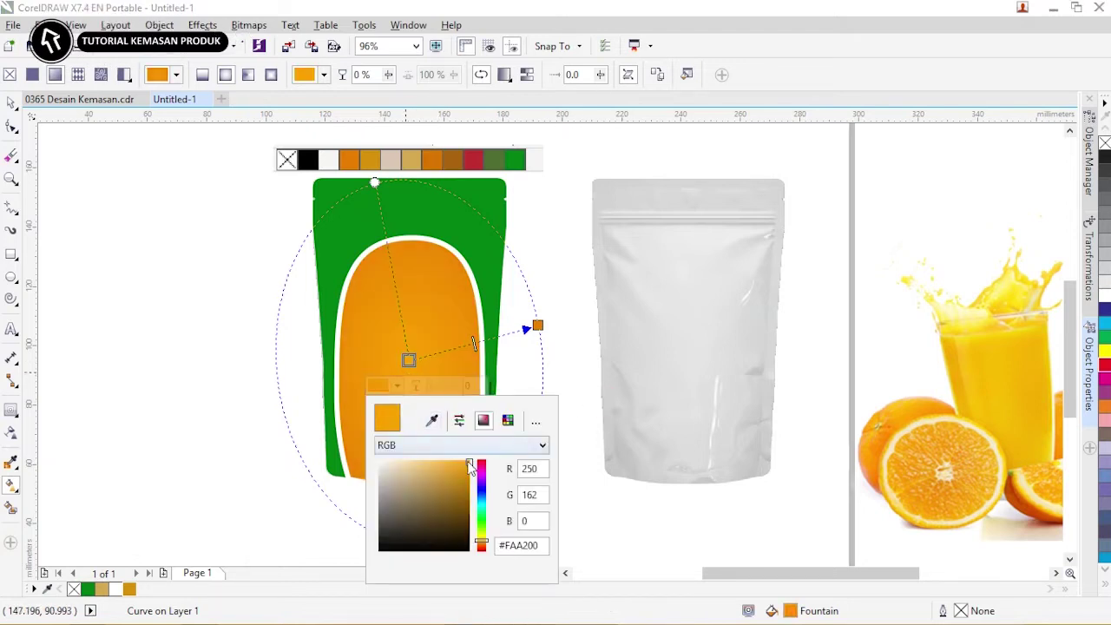
left_click_drag(481, 545, 484, 542)
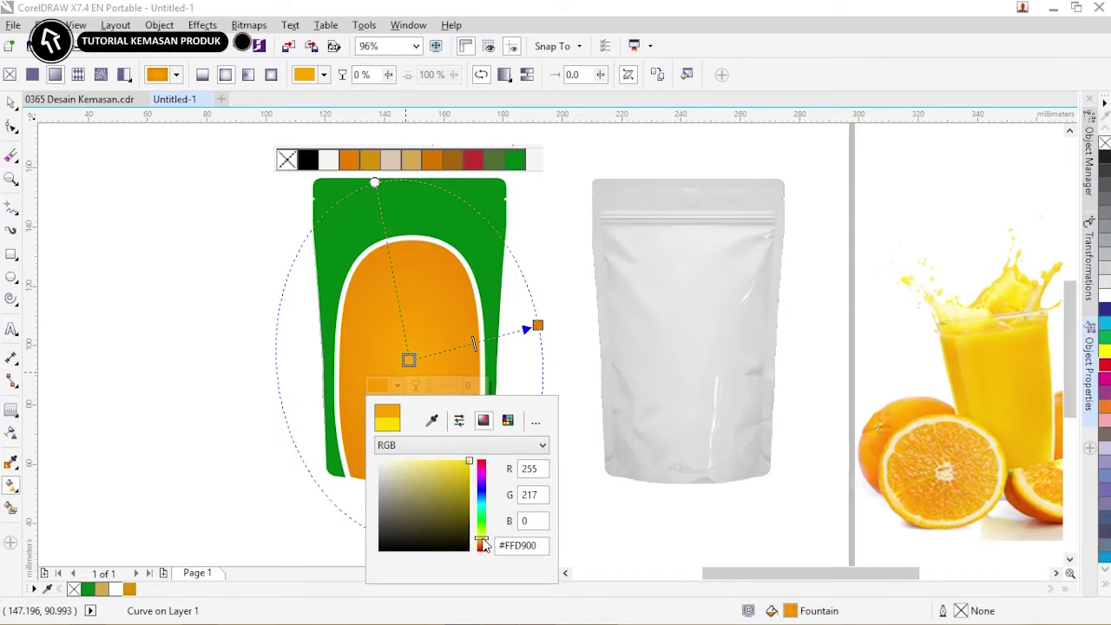
left_click(75, 165)
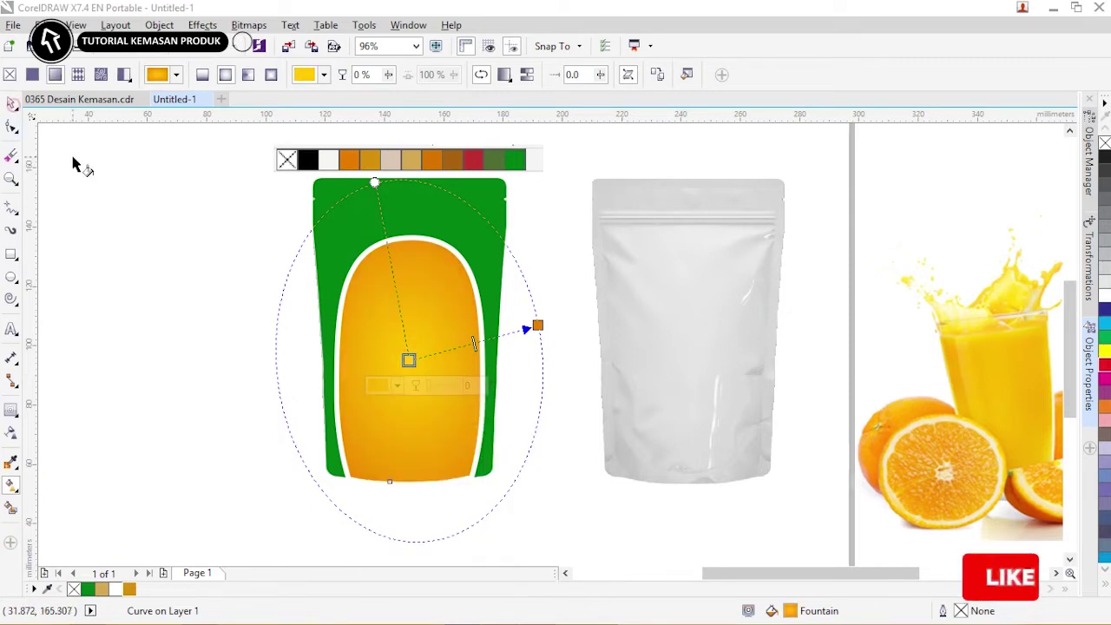
Return to the Pick tool and select the white border shape
key("space")
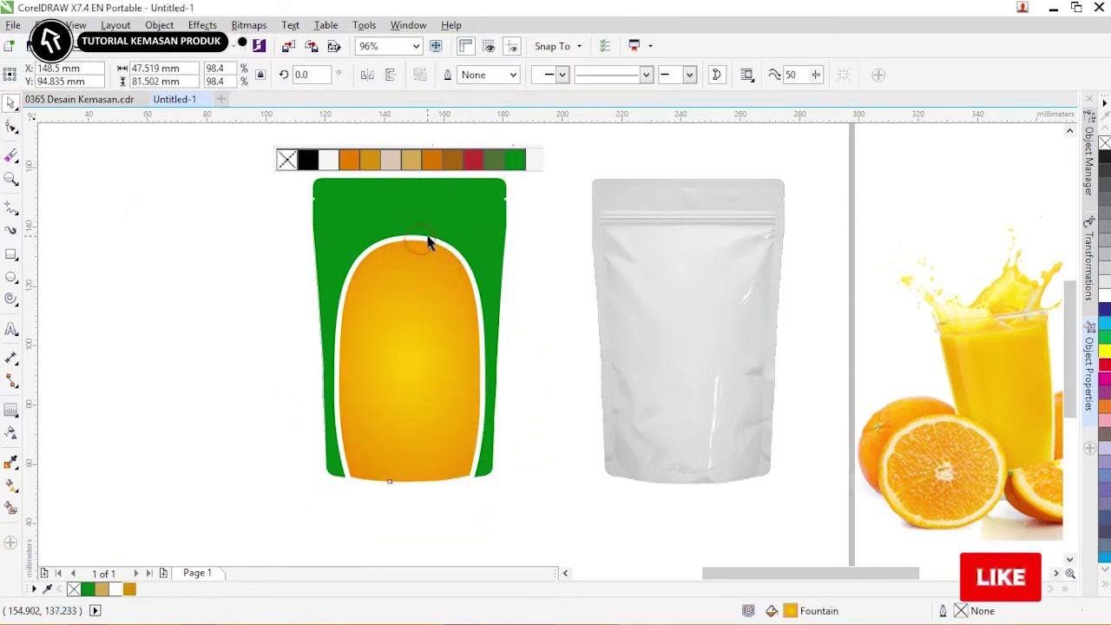
left_click_drag(426, 238, 434, 233)
key("ctrl+z")
left_click(553, 279)
left_click(367, 247)
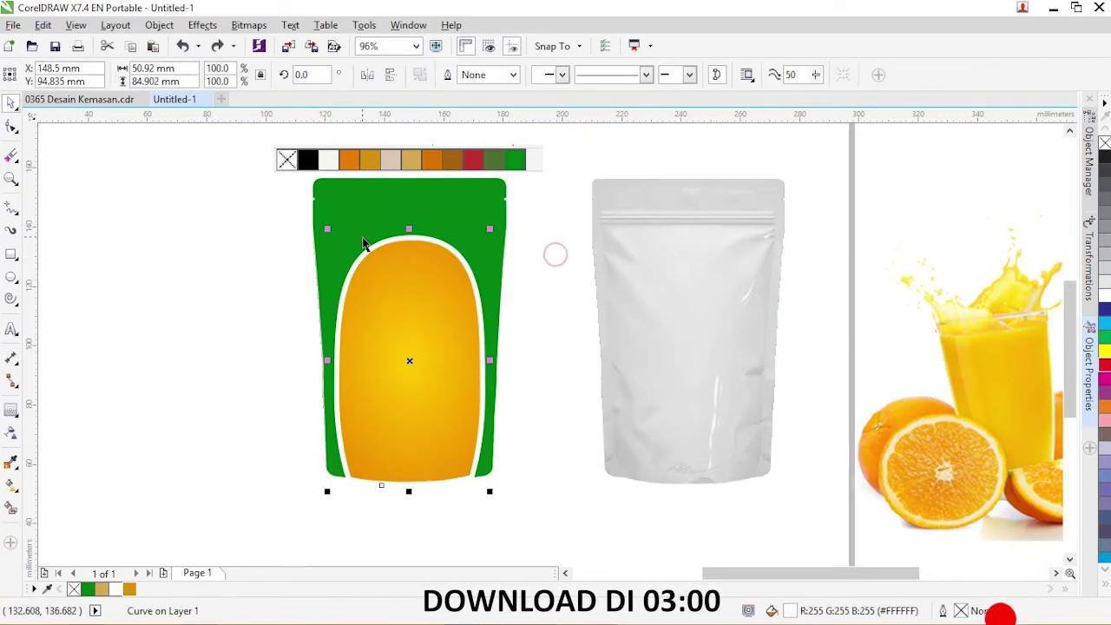
Intersect the border with the pouch and orange panel, filling the result white
left_click(356, 218, "shift")
left_click(373, 260, "shift")
left_click(494, 74)
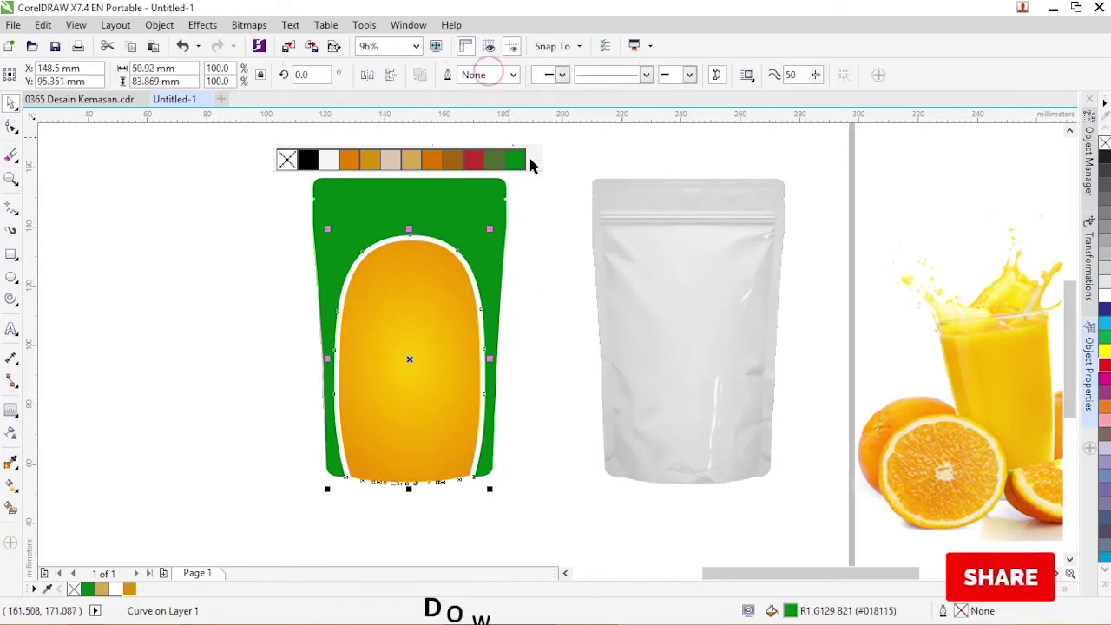
left_click(1105, 296)
left_click(548, 302)
Remove the outlines from the orange panel and its white border
left_click_drag(258, 227, 612, 545)
right_click(1105, 157)
left_click(497, 483)
scroll(421, 490, "up", 2)
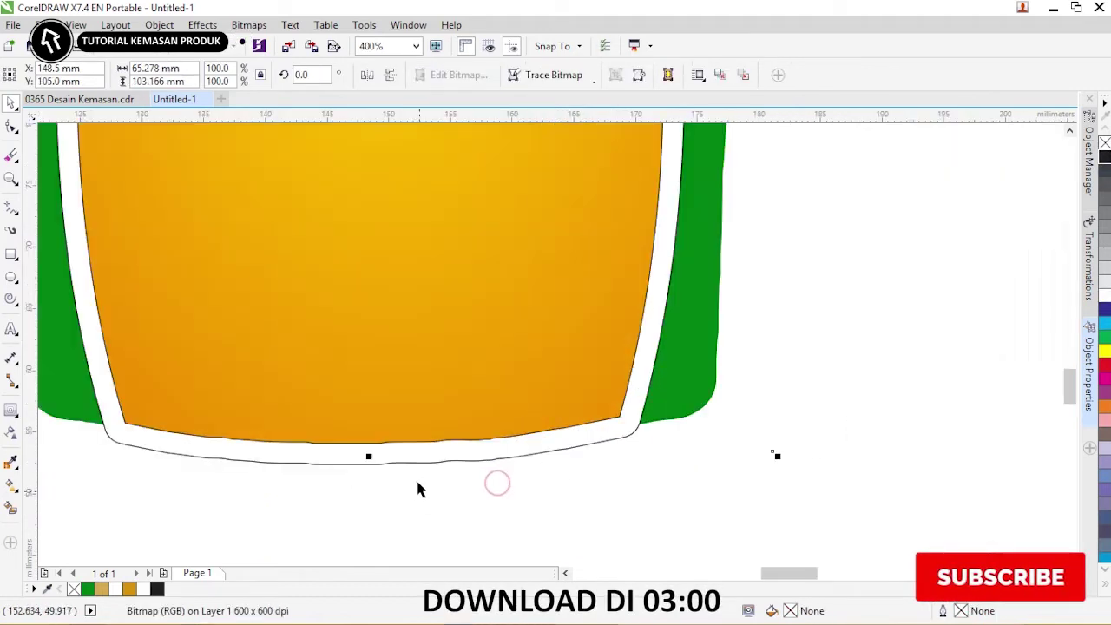
left_click(422, 505)
left_click(421, 462)
left_click(372, 466)
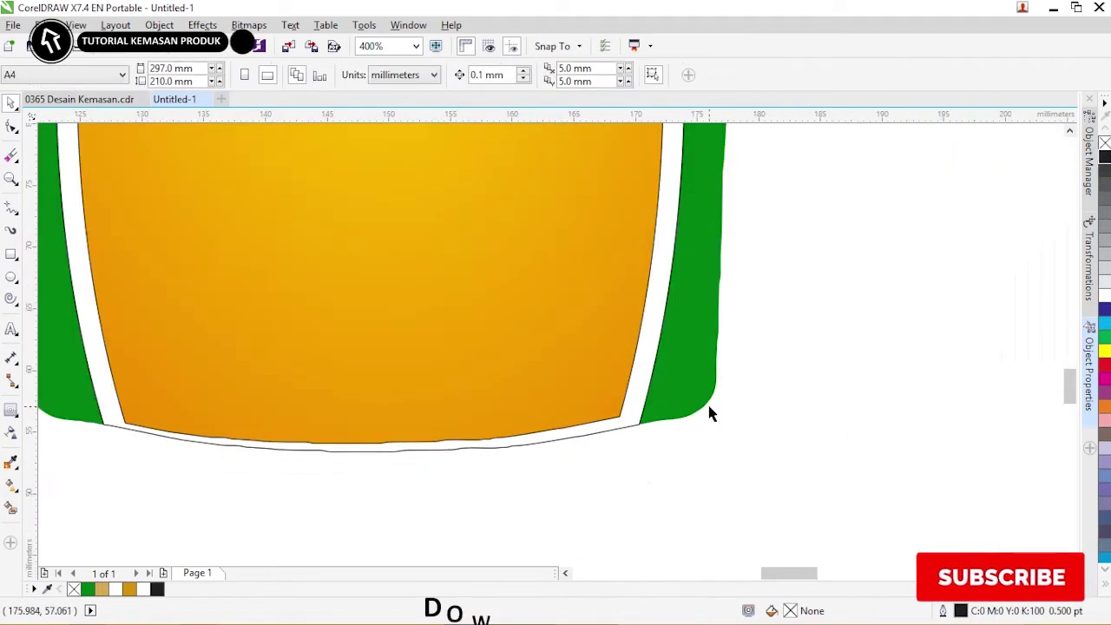
scroll(712, 413, "down", 5)
left_click_drag(463, 183, 463, 182)
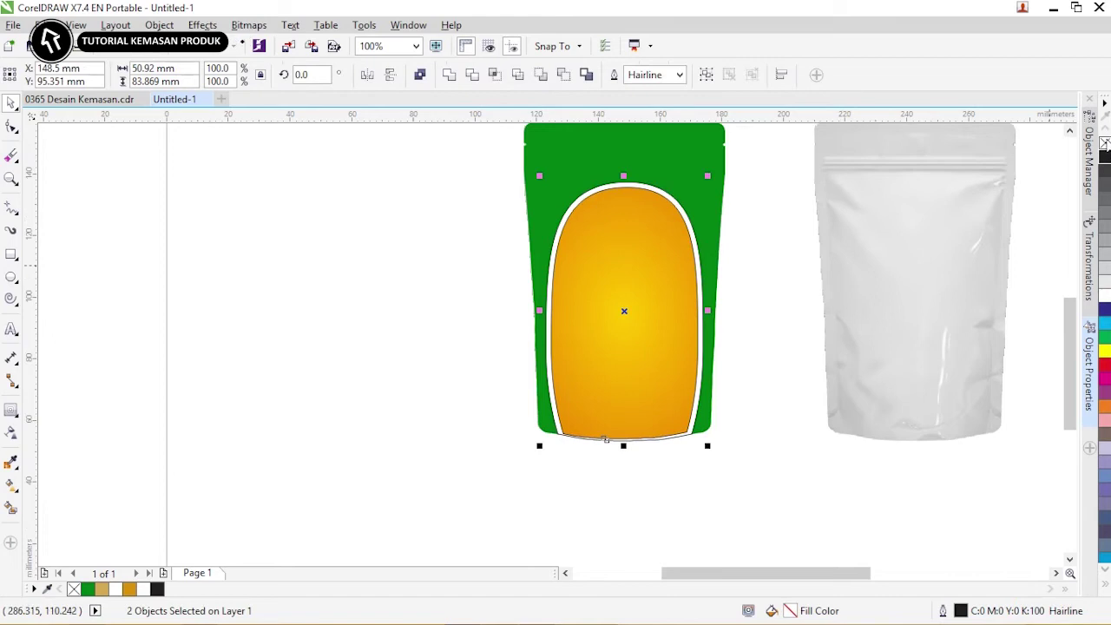
right_click(1105, 144)
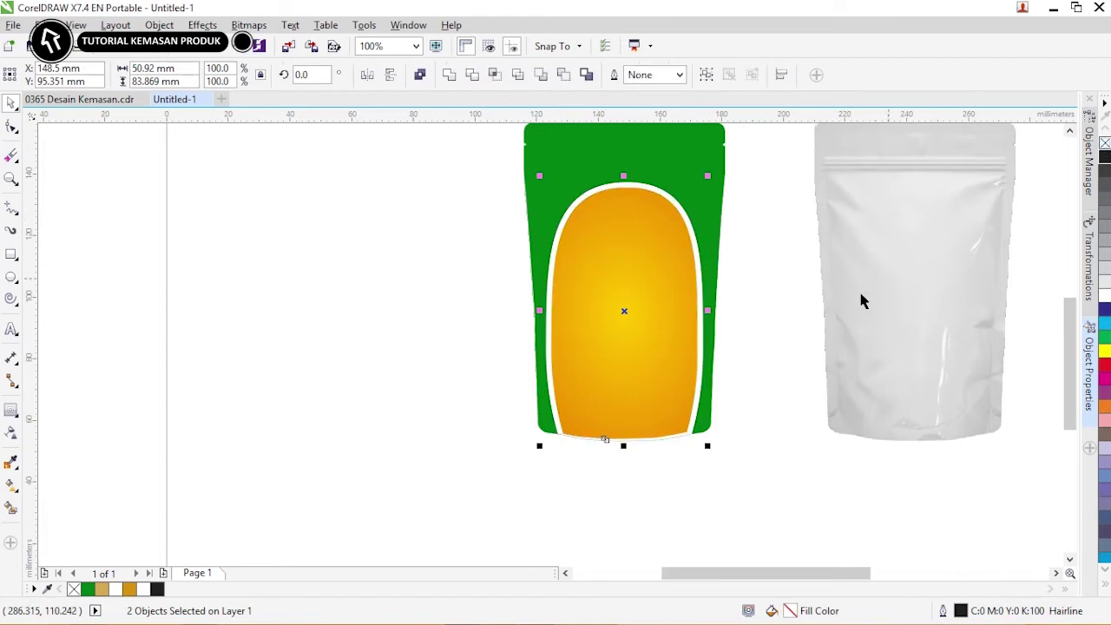
left_click(613, 270, "shift")
left_click(744, 262)
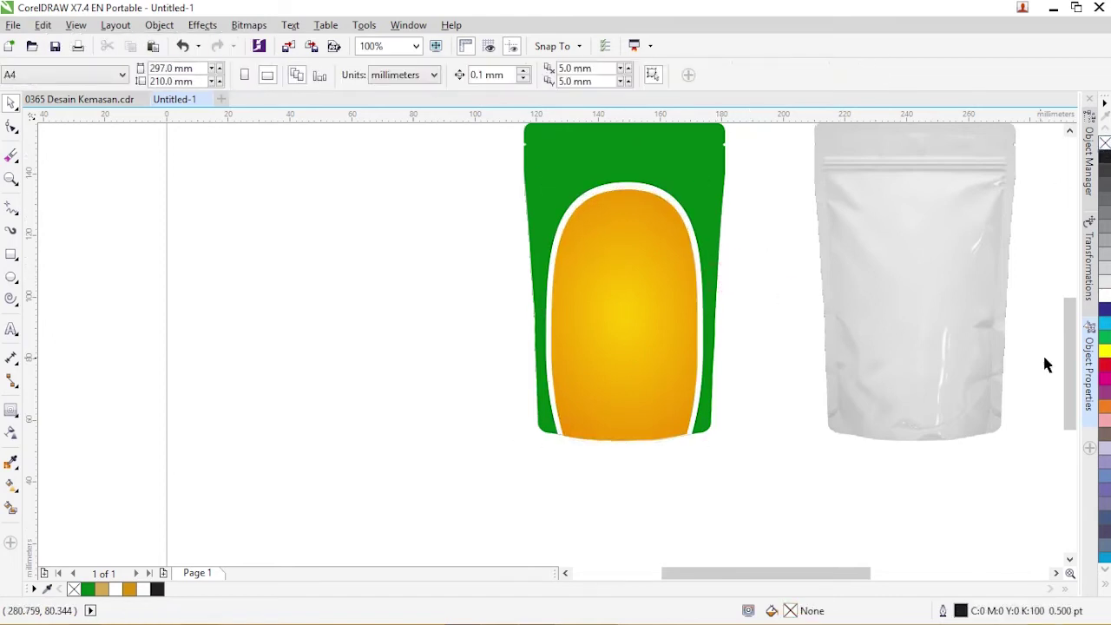
Place the orange-juice photo on the page beside the pouch and mirror it horizontally
scroll(1071, 347, "up", 2)
scroll(392, 253, "down", 1)
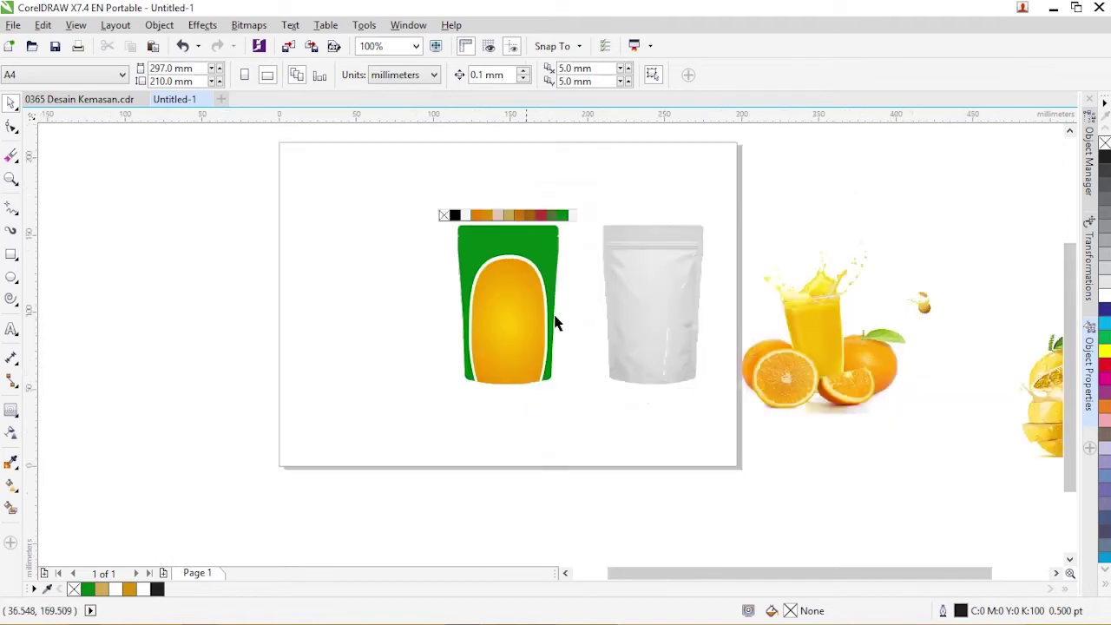
left_click_drag(828, 356, 471, 360)
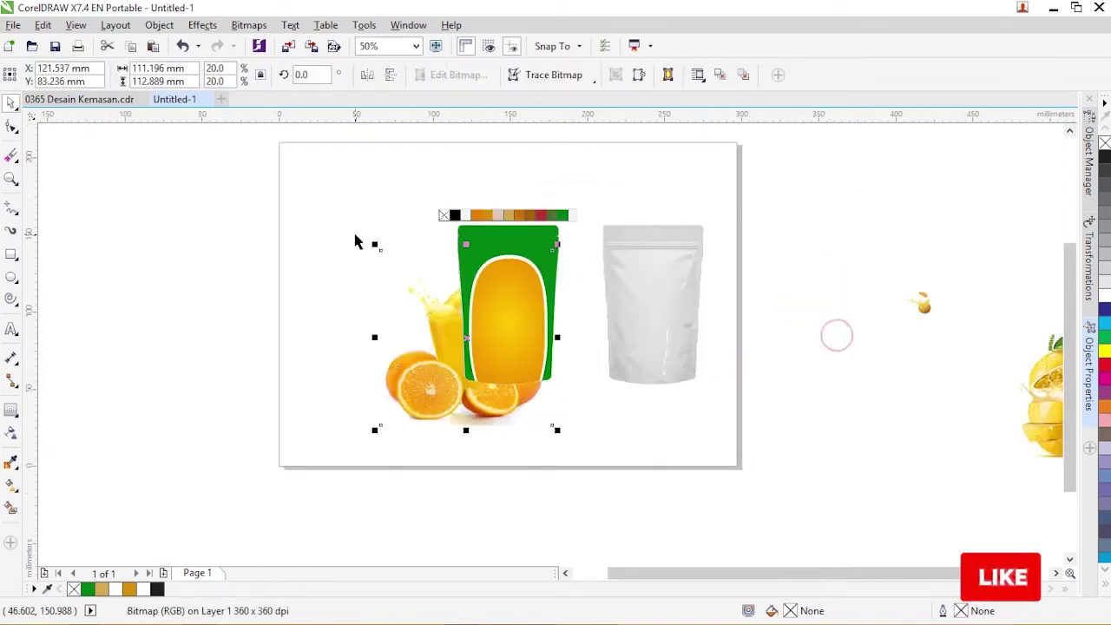
left_click(367, 75)
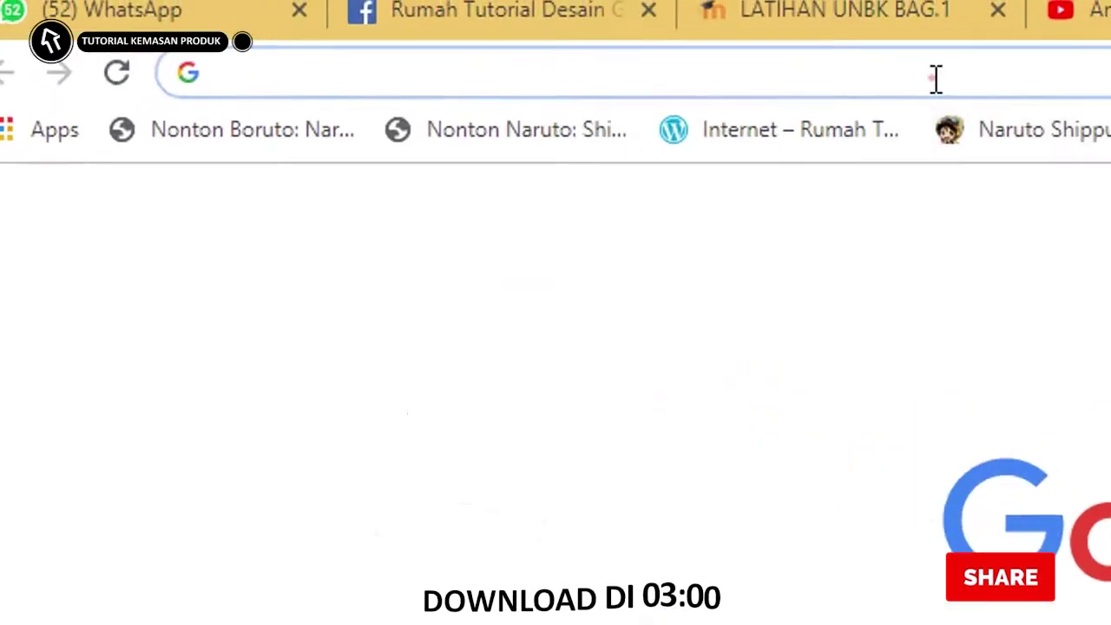
type("http://gg.gg/rt365")
left_click_drag(793, 103, 278, 104)
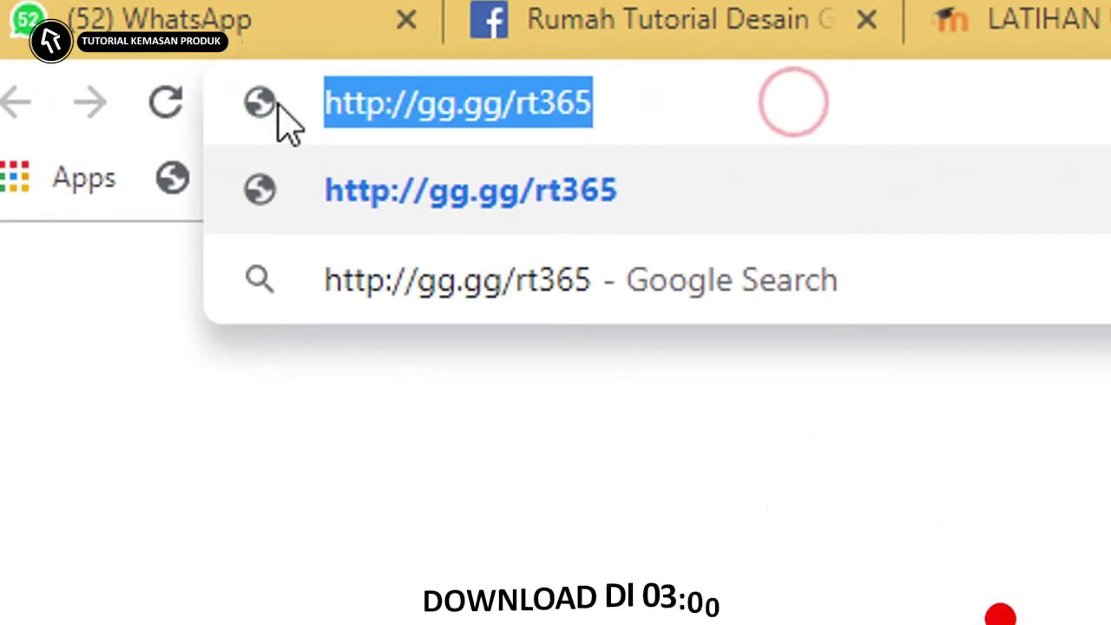
left_click(678, 109)
left_click_drag(719, 107, 278, 81)
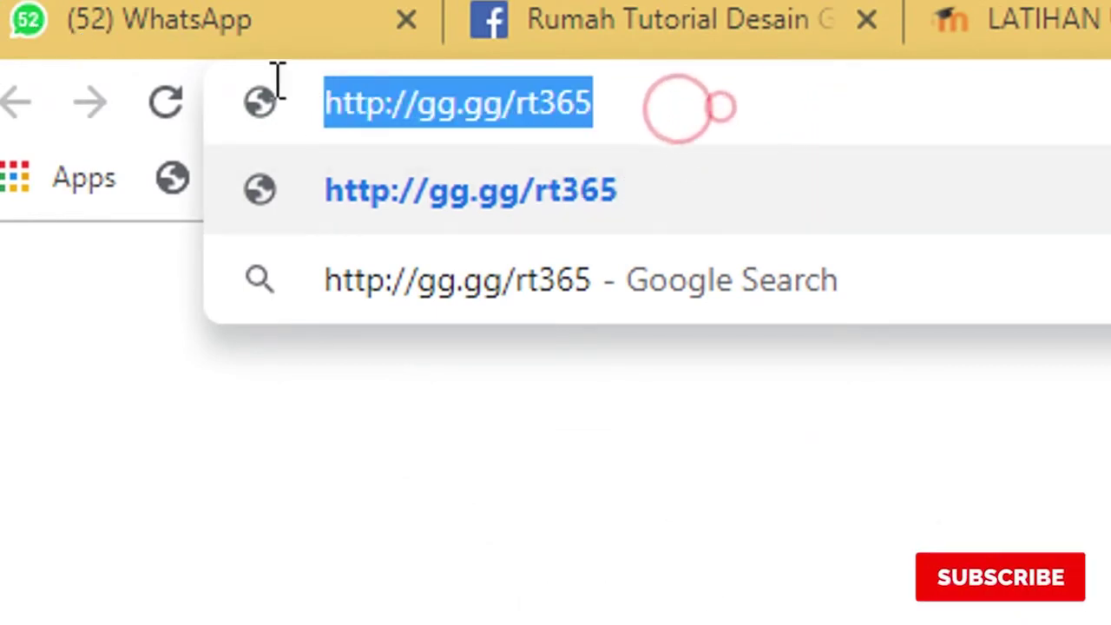
left_click(775, 119)
double_click(778, 119)
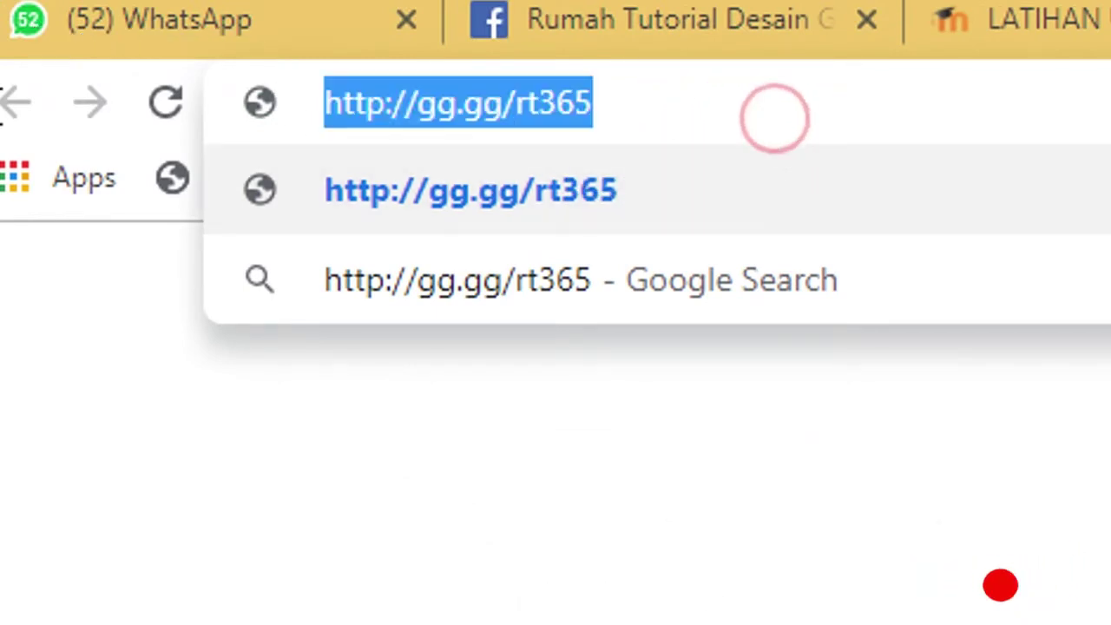
left_click(657, 105)
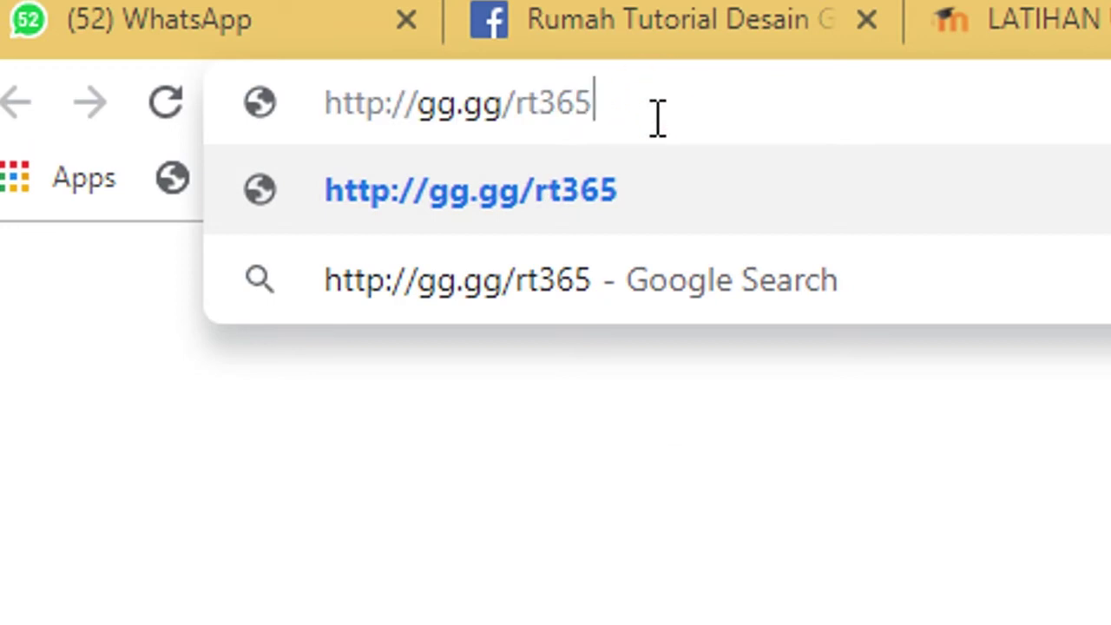
key("Return")
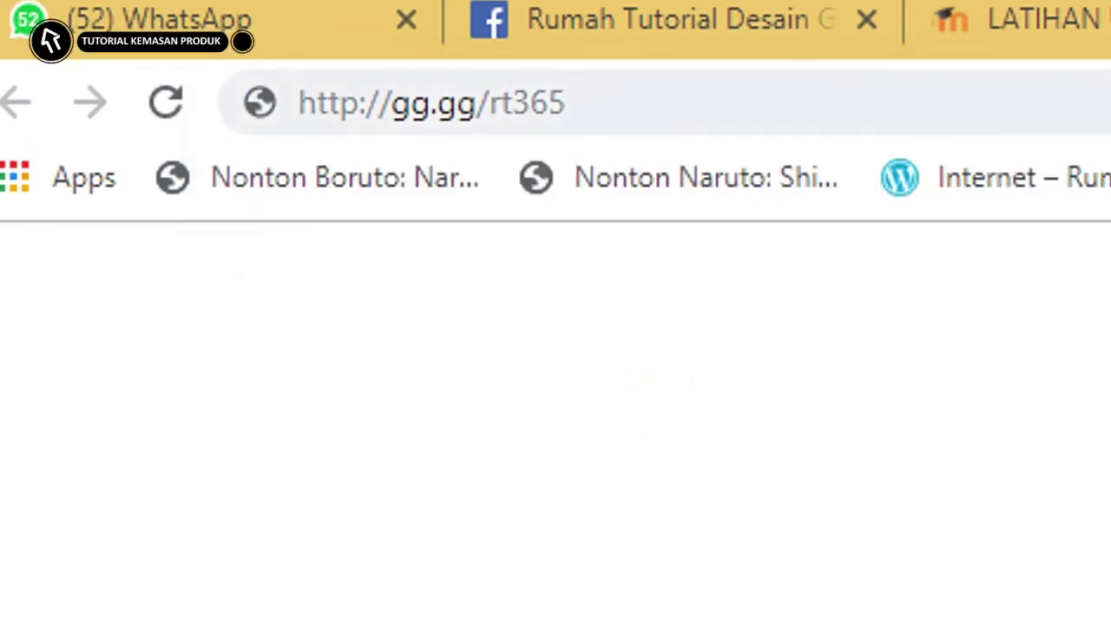
left_click(1024, 102)
key("Return")
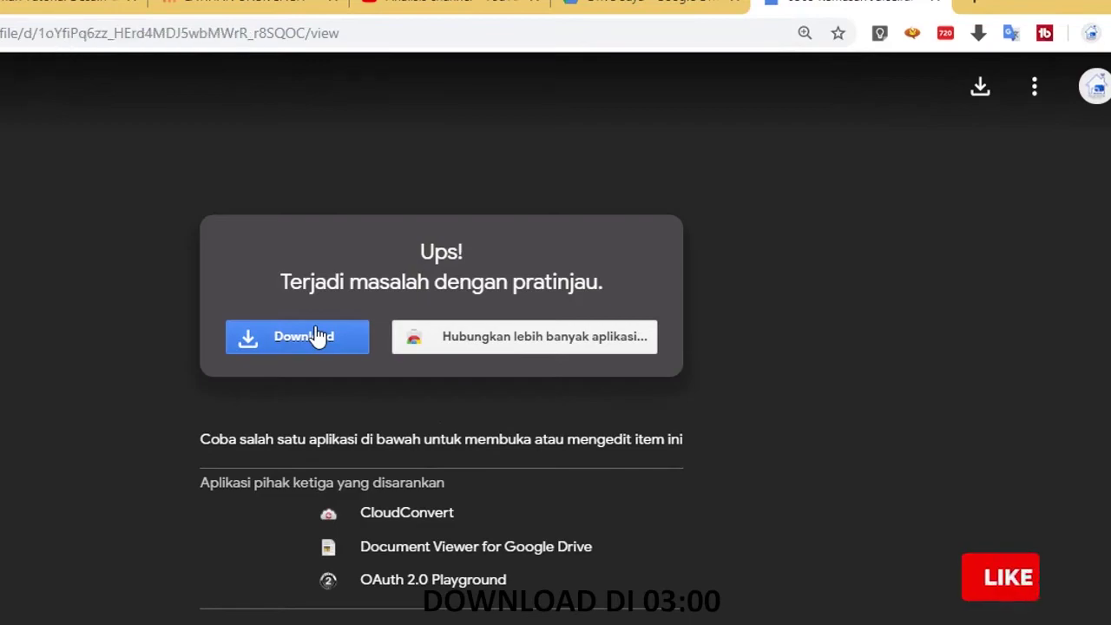
key("alt+Tab")
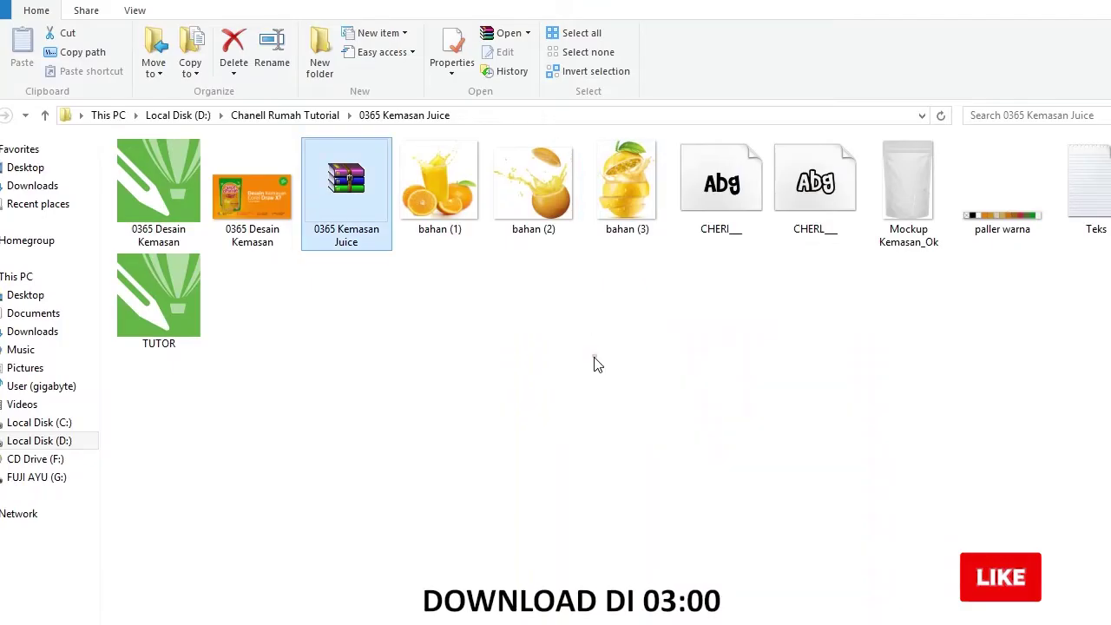
Drag-select every tutorial file in the 0365 Kemasan Juice folder, images through mockup
left_click(595, 357)
left_click_drag(267, 417, 1109, 156)
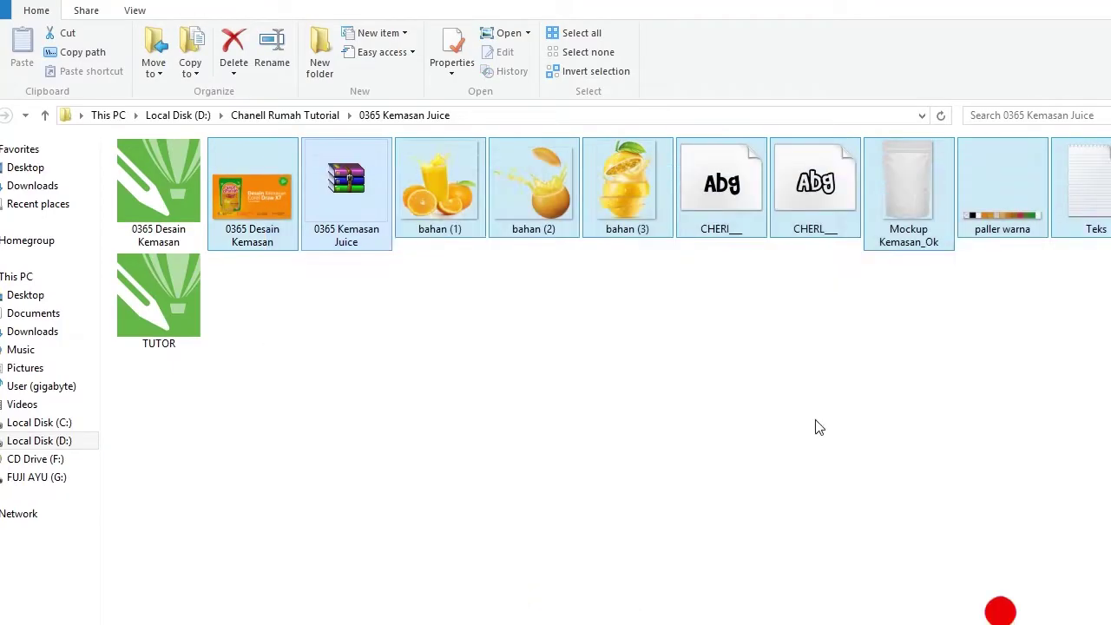
left_click_drag(793, 422, 184, 137)
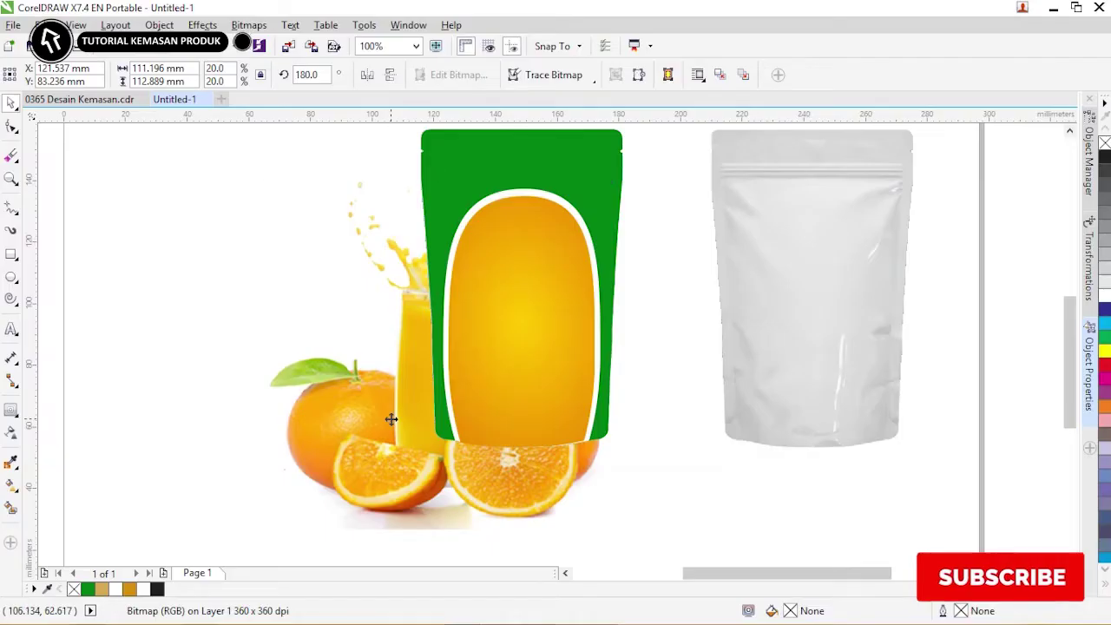
Bring the juice photo to the front, shrink it to about 60%, and place it on the lower orange panel
key("shift+Page_Up")
left_click_drag(260, 176, 328, 245)
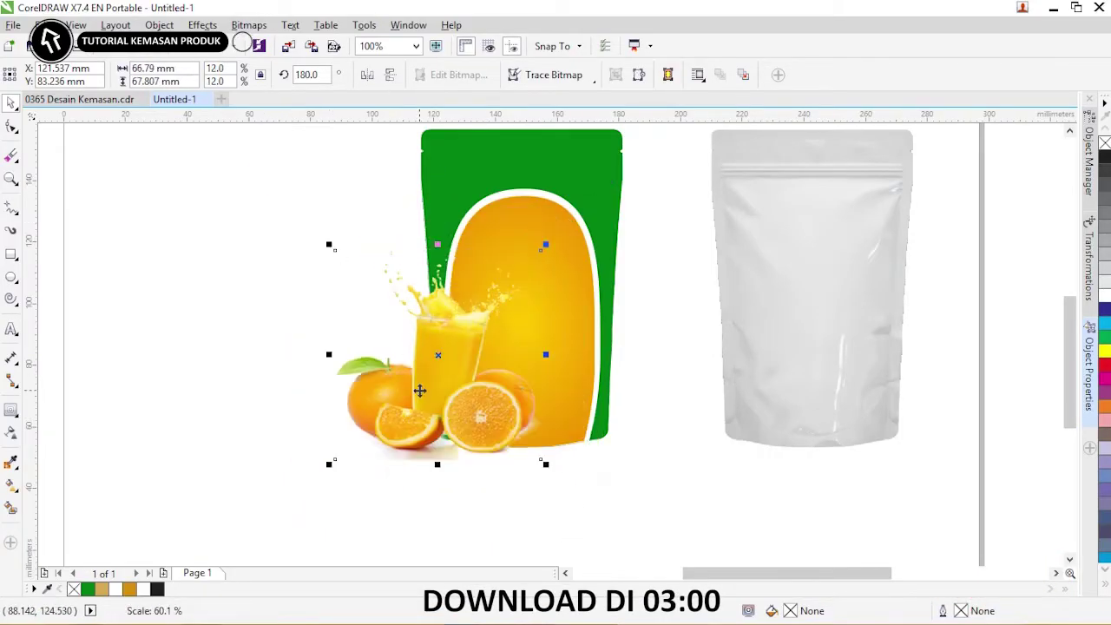
left_click_drag(422, 392, 484, 383)
Make a copy of the green pouch shape with a black outline and no fill
left_click(657, 327)
left_click(583, 173)
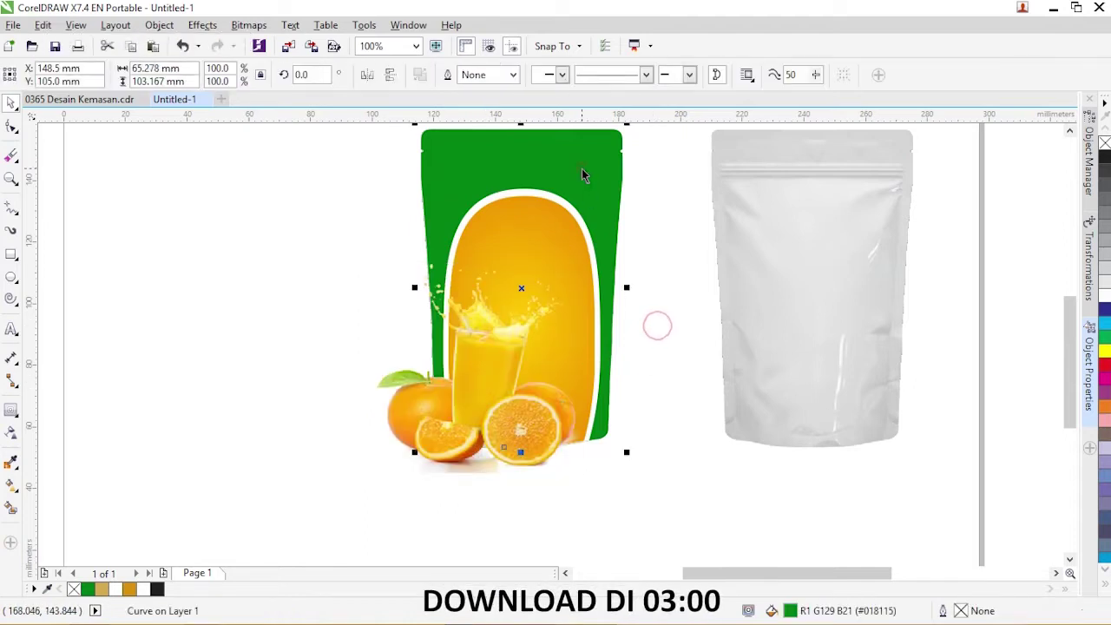
key("ctrl+v")
left_click(666, 213)
left_click(586, 180)
right_click(1104, 156)
left_click(1104, 142)
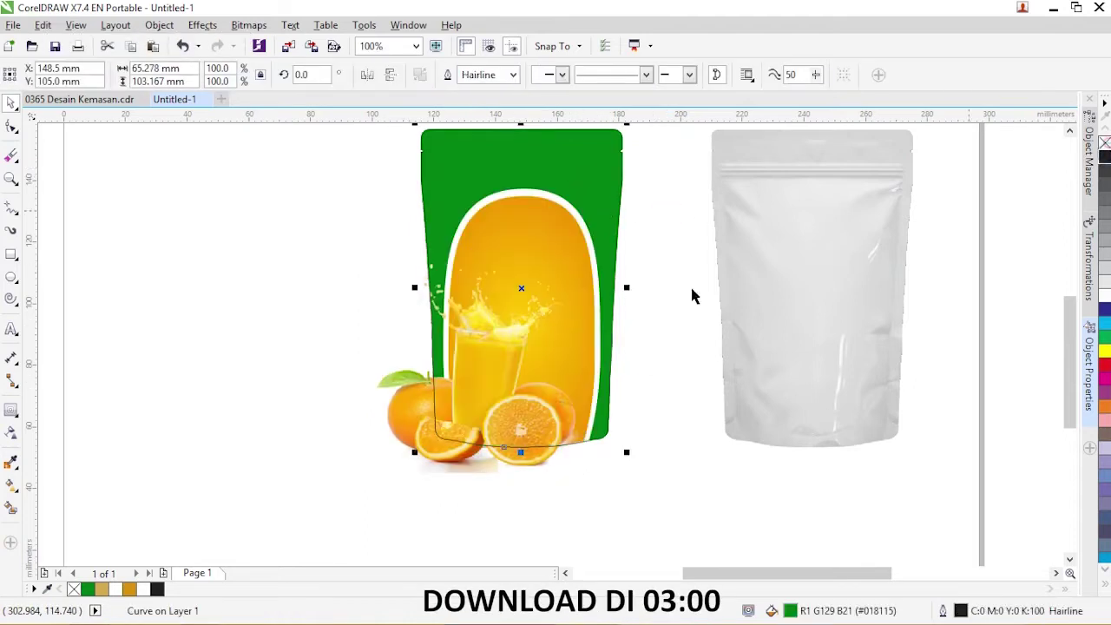
left_click(674, 306)
Nudge the juice photo slightly and PowerClip it inside the pouch copy
left_click_drag(395, 418, 402, 414)
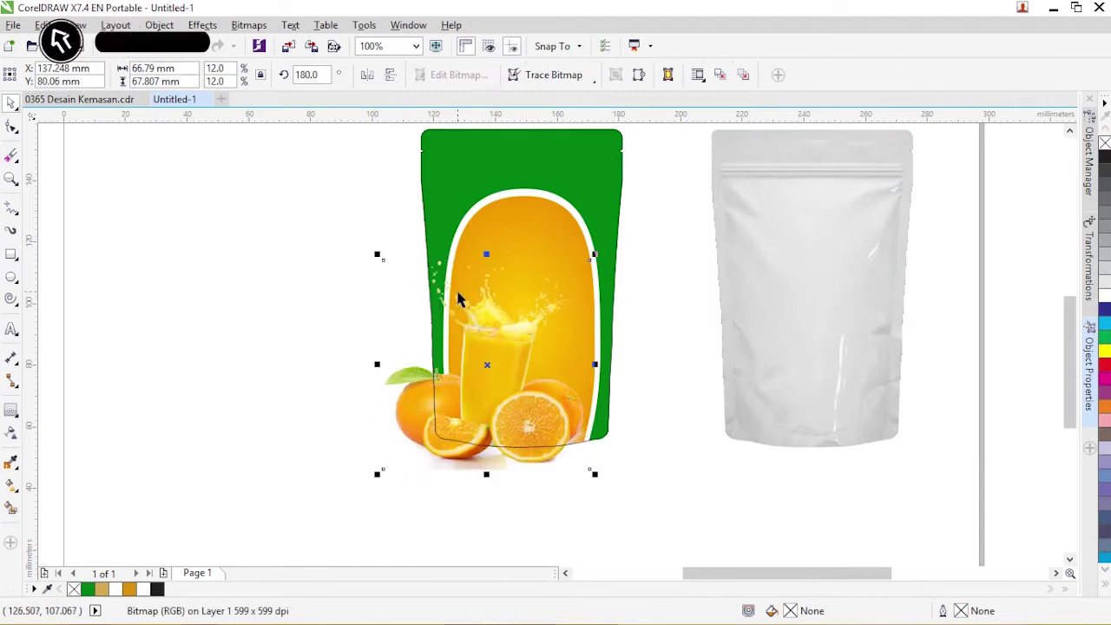
right_click(418, 426)
left_click(471, 167)
left_click(489, 165)
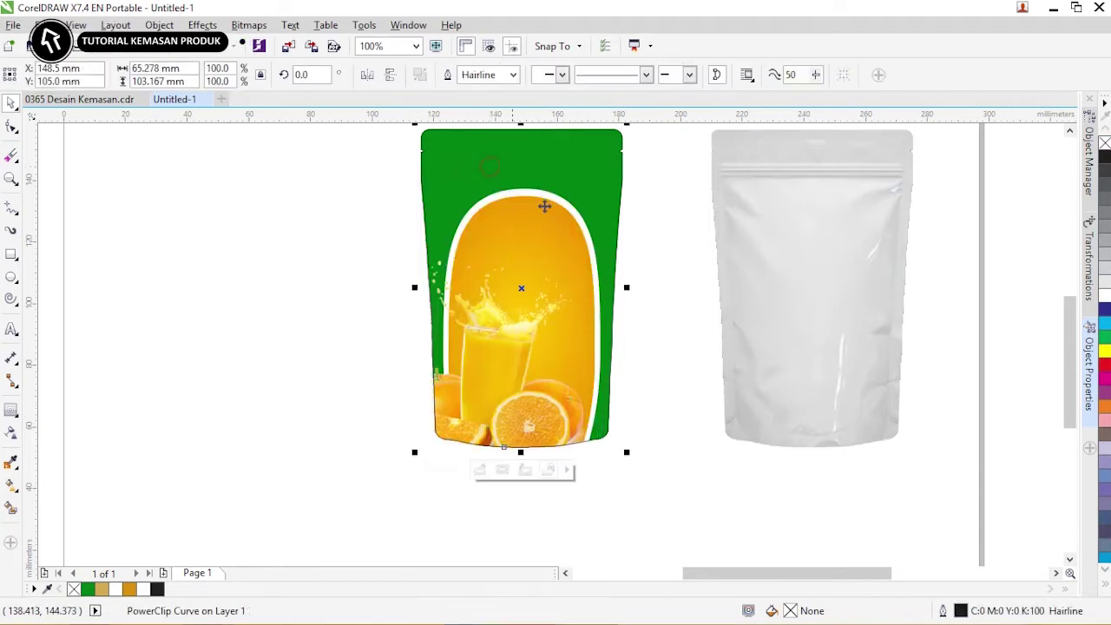
scroll(1074, 288, "up", 1)
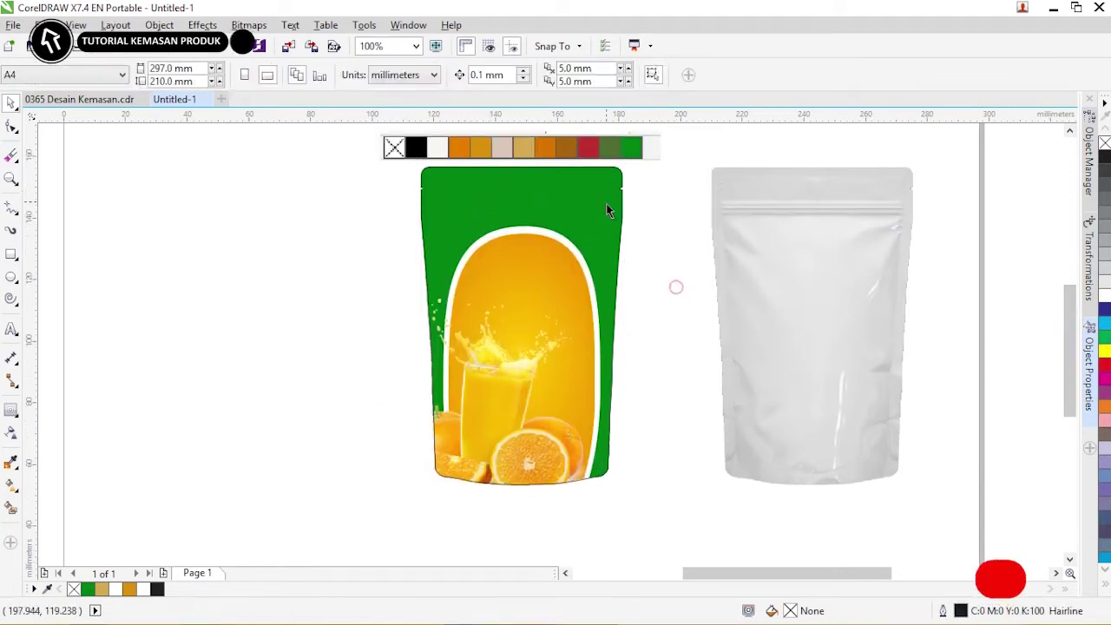
Delete the clip frame's upper nodes, straighten its top edge, and reshape the top-right corner
left_click(12, 128)
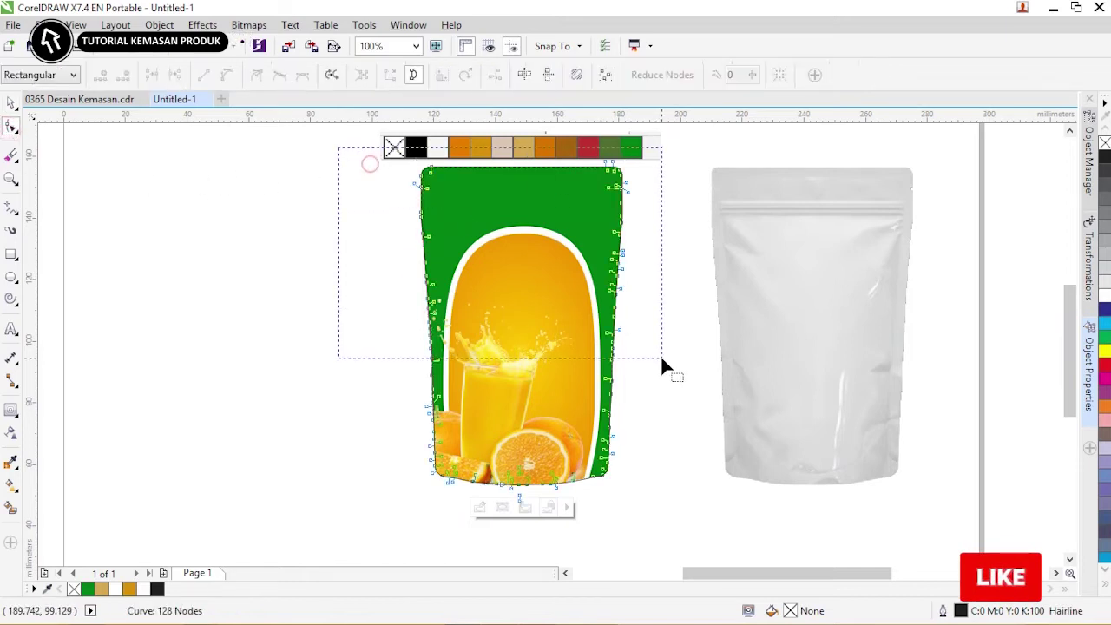
left_click_drag(666, 326, 668, 318)
key("Delete")
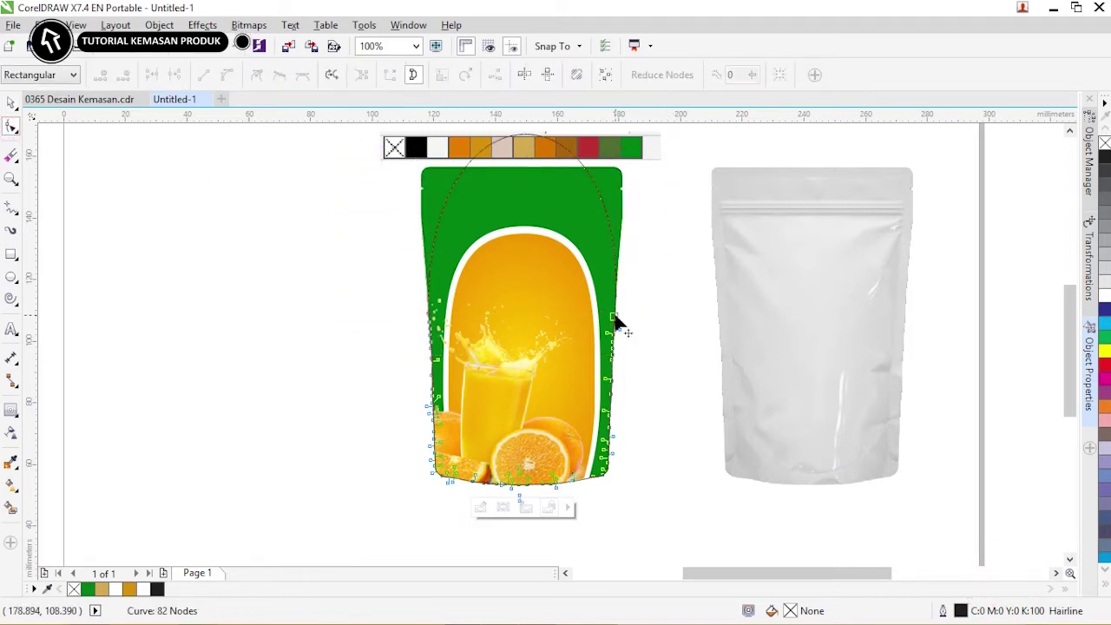
left_click(427, 313)
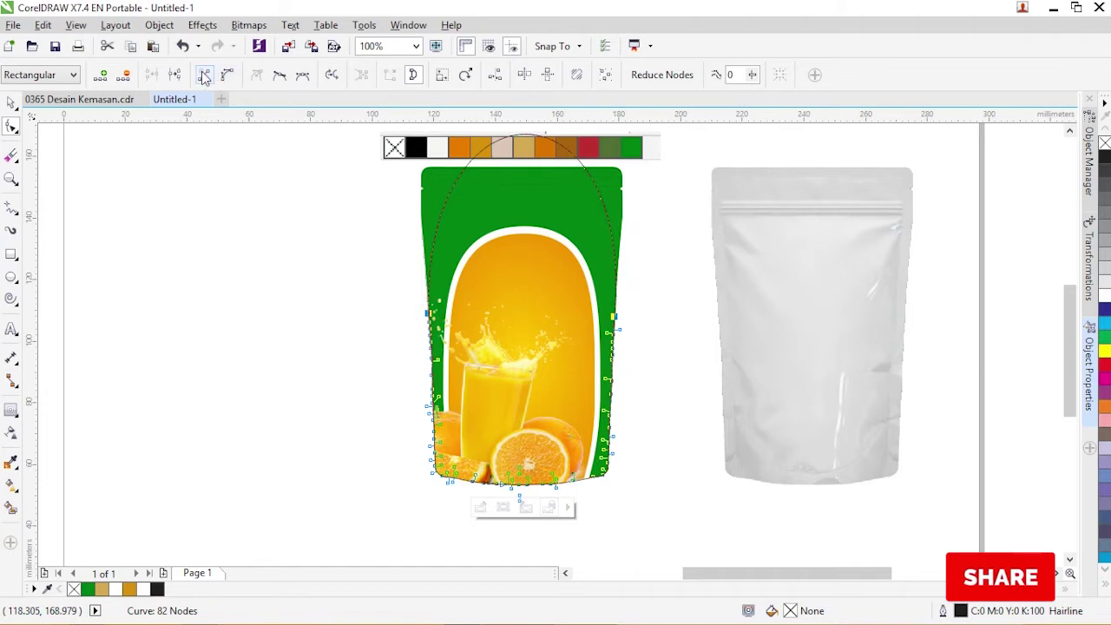
left_click(203, 75)
left_click_drag(647, 414, 593, 300)
key("Delete")
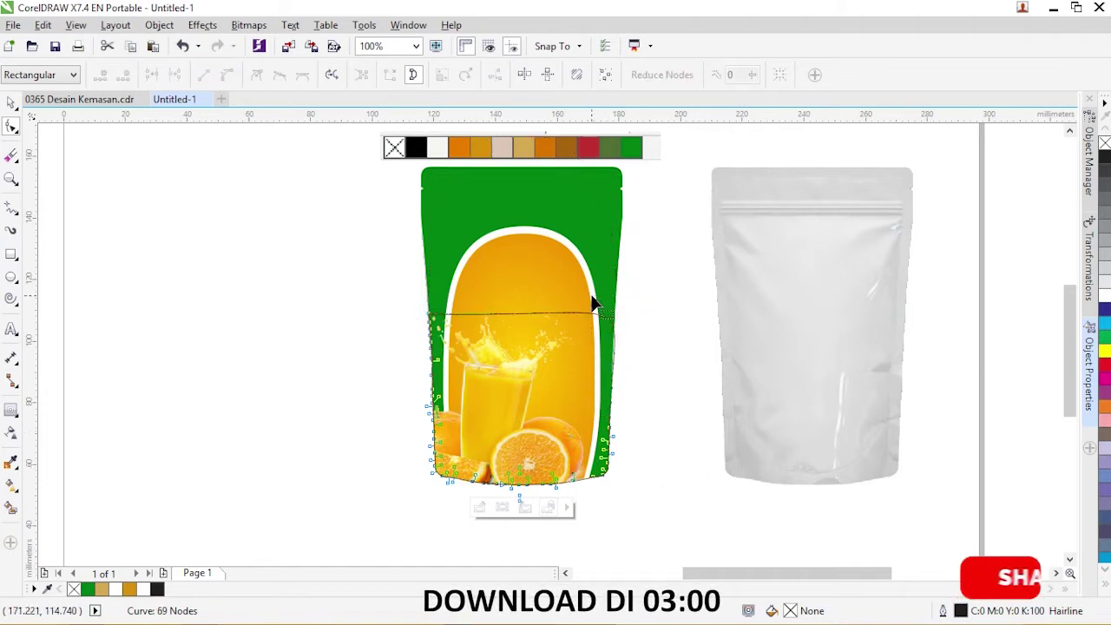
left_click_drag(611, 324, 569, 323)
key("space")
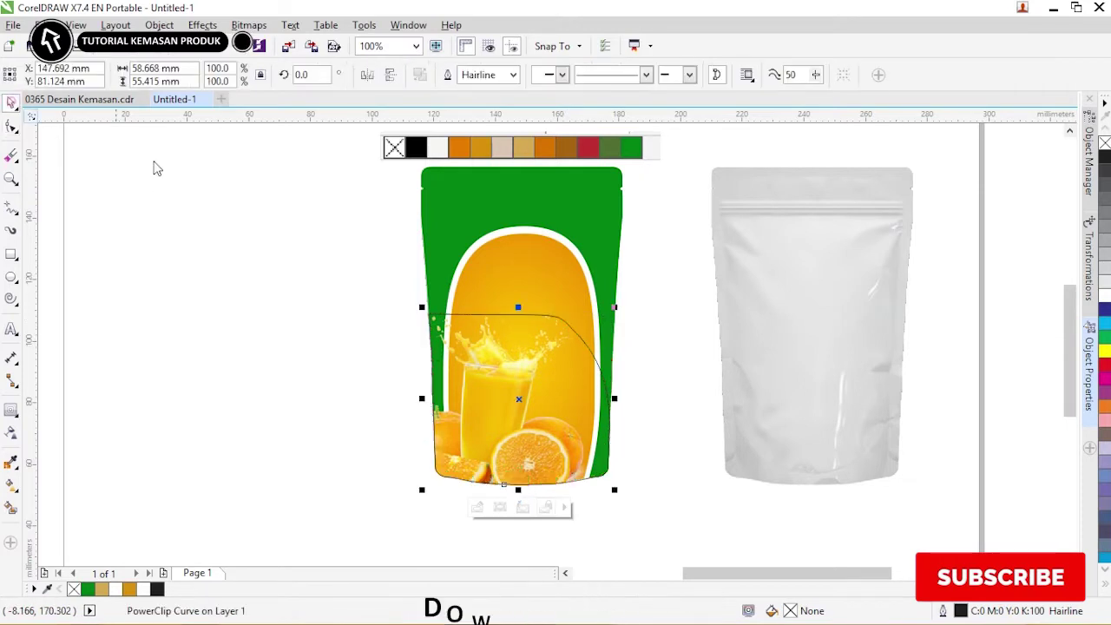
left_click(665, 245)
left_click_drag(1068, 408, 1068, 386)
scroll(597, 236, "down", 1)
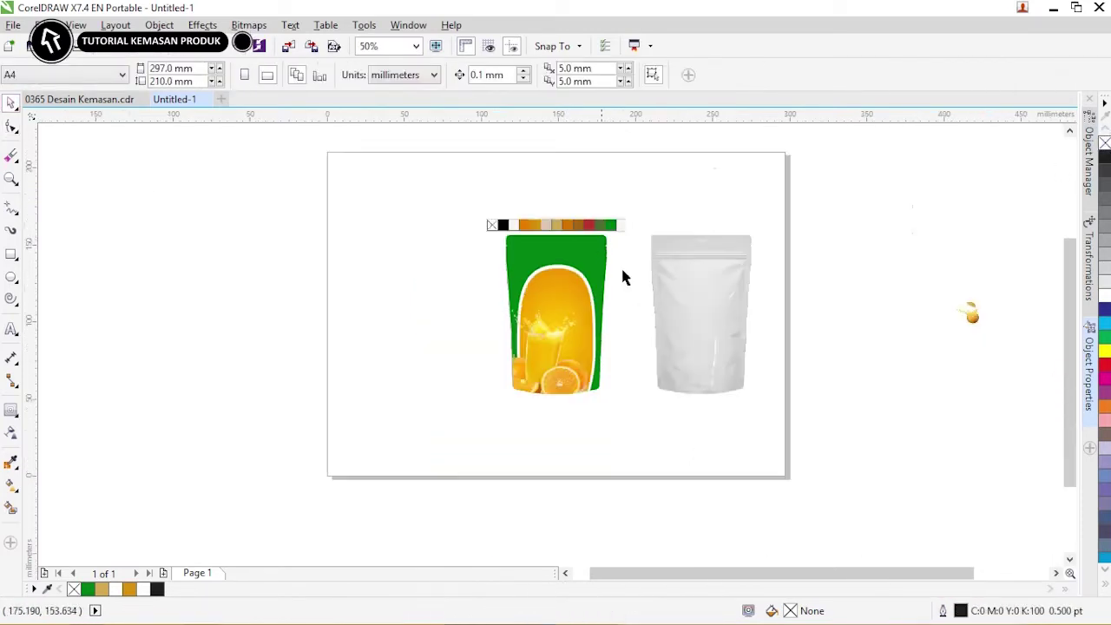
Place the small orange splash picture on the pouch's top-right corner
left_click_drag(972, 317, 562, 269)
scroll(609, 257, "up", 2)
left_click_drag(584, 204, 586, 204)
left_click_drag(550, 268, 544, 279)
key("F4")
Bring the sliced-lemon picture to the pouch's top-left, in front, shrunk to about 39% and smaller
left_click_drag(997, 473, 145, 251)
key("shift+Page_Up")
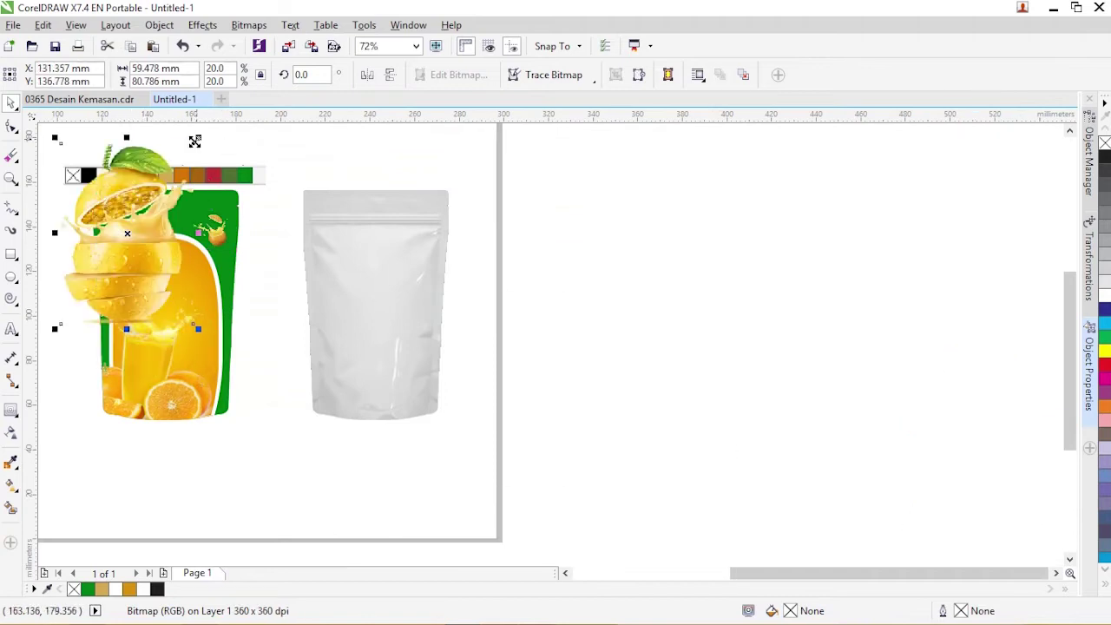
left_click(157, 172)
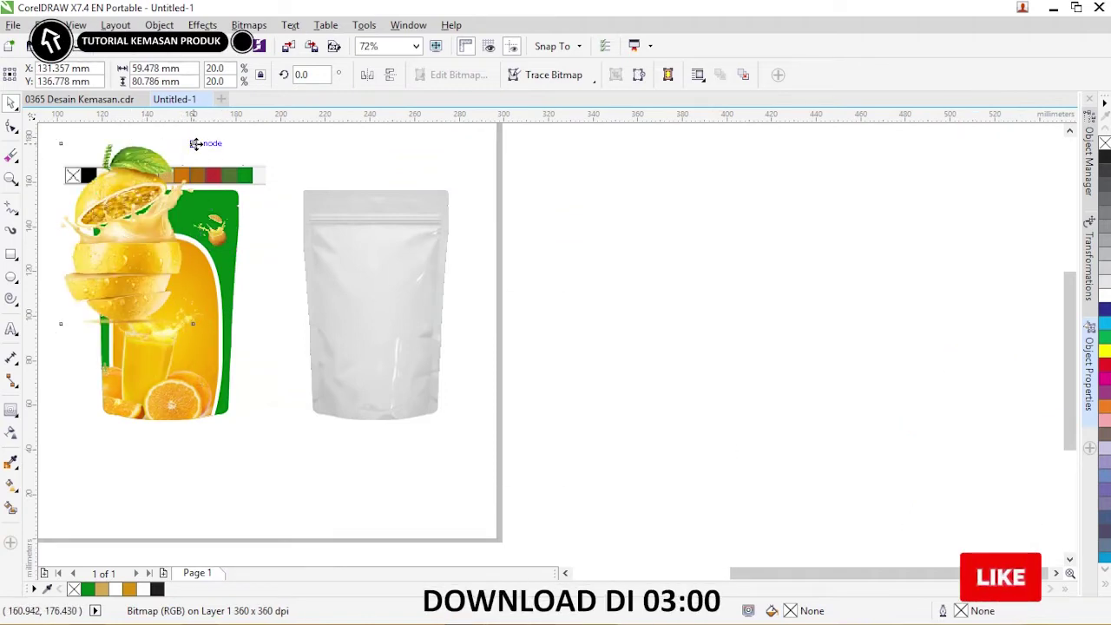
left_click_drag(195, 143, 158, 196)
left_click_drag(127, 233, 127, 219)
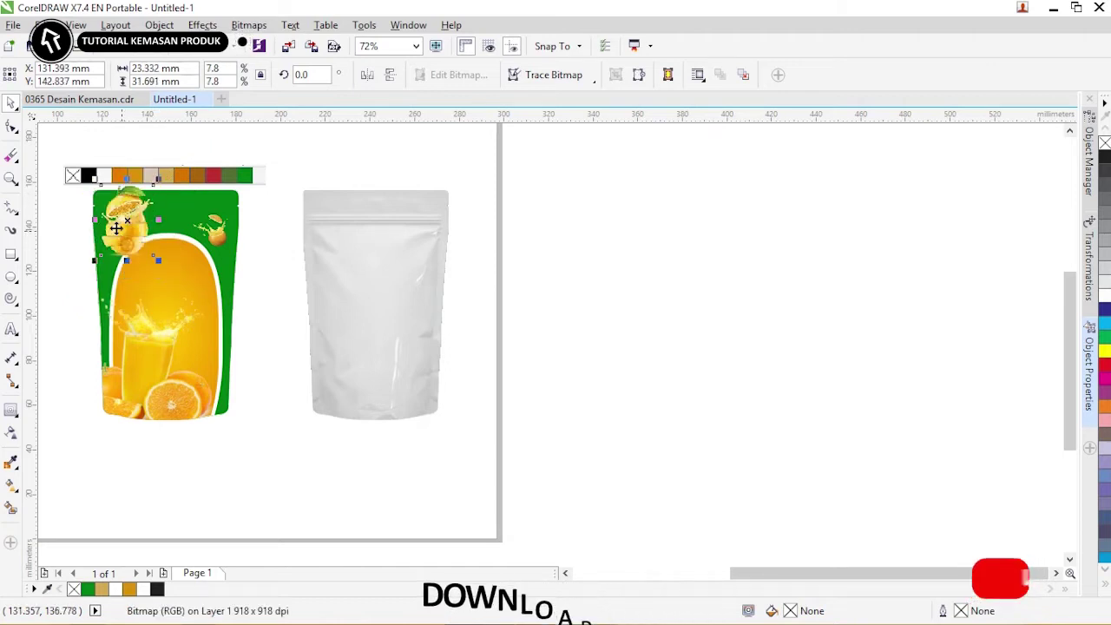
left_click(11, 178)
left_click_drag(77, 185, 304, 301)
left_click(11, 102)
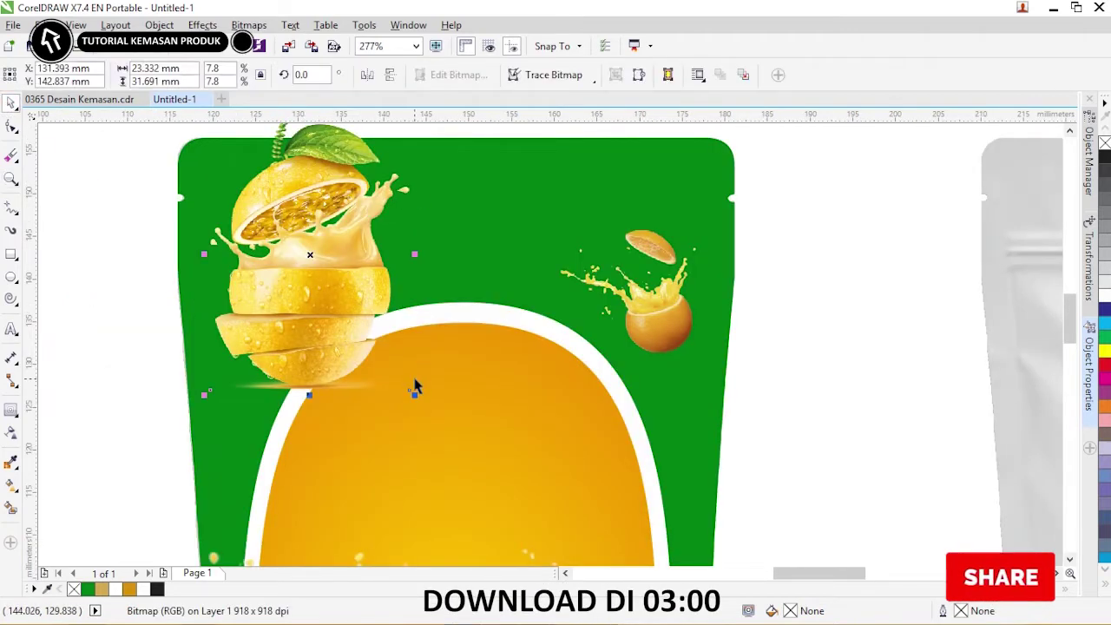
left_click_drag(411, 391, 322, 289)
left_click(141, 241)
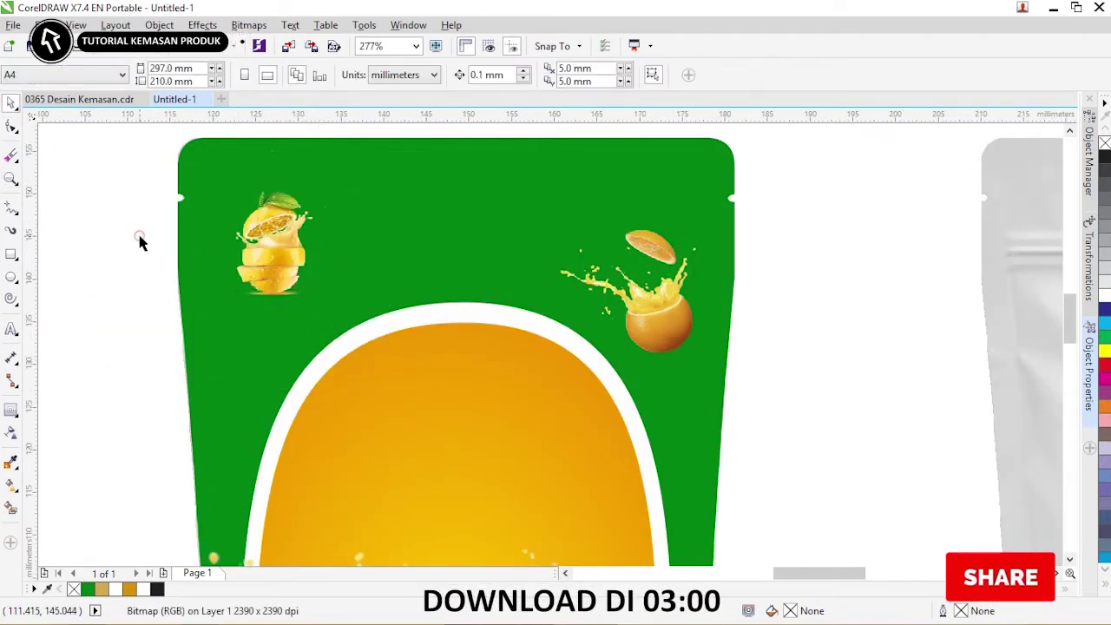
Open the Teks word list from the project folder and set a text insertion point on the pouch
scroll(827, 385, "down", 3)
scroll(1067, 296, "down", 2)
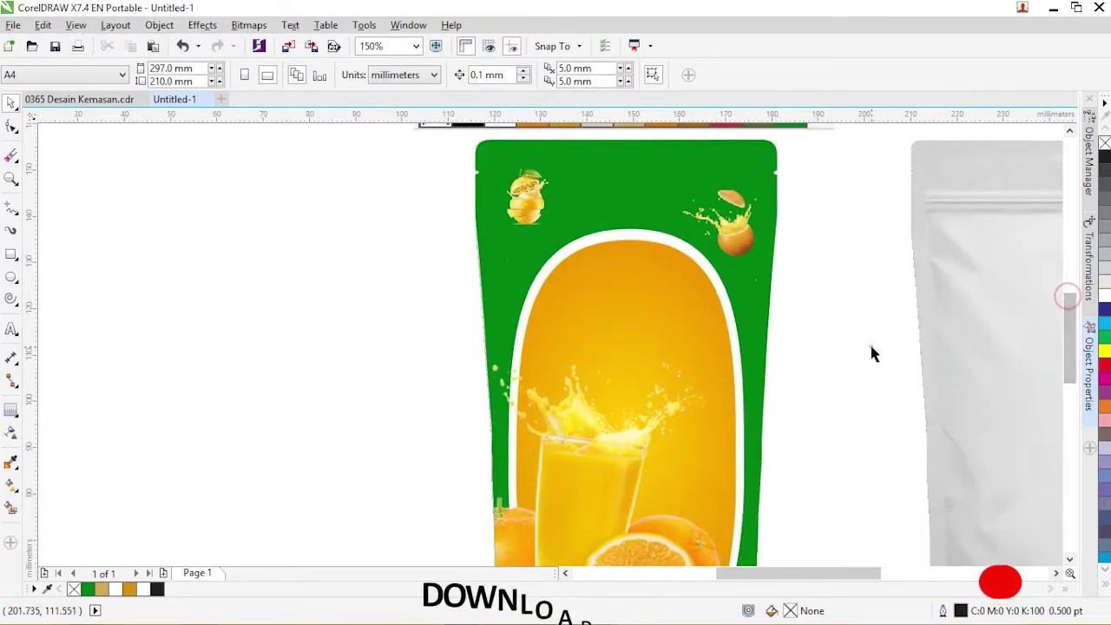
left_click(871, 347)
left_click(12, 329)
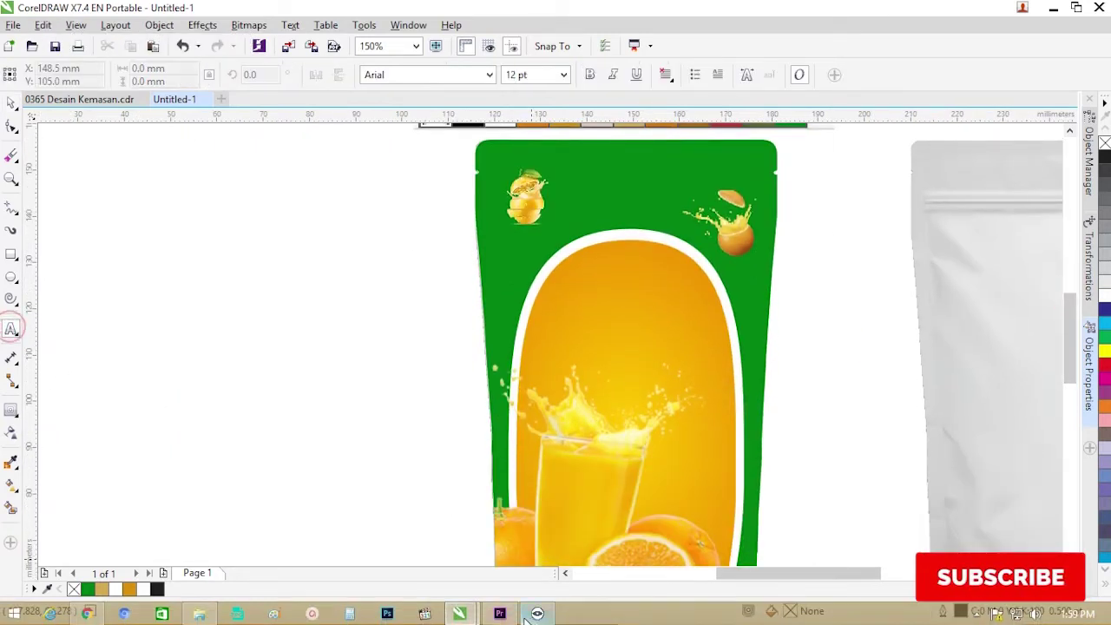
left_click(200, 614)
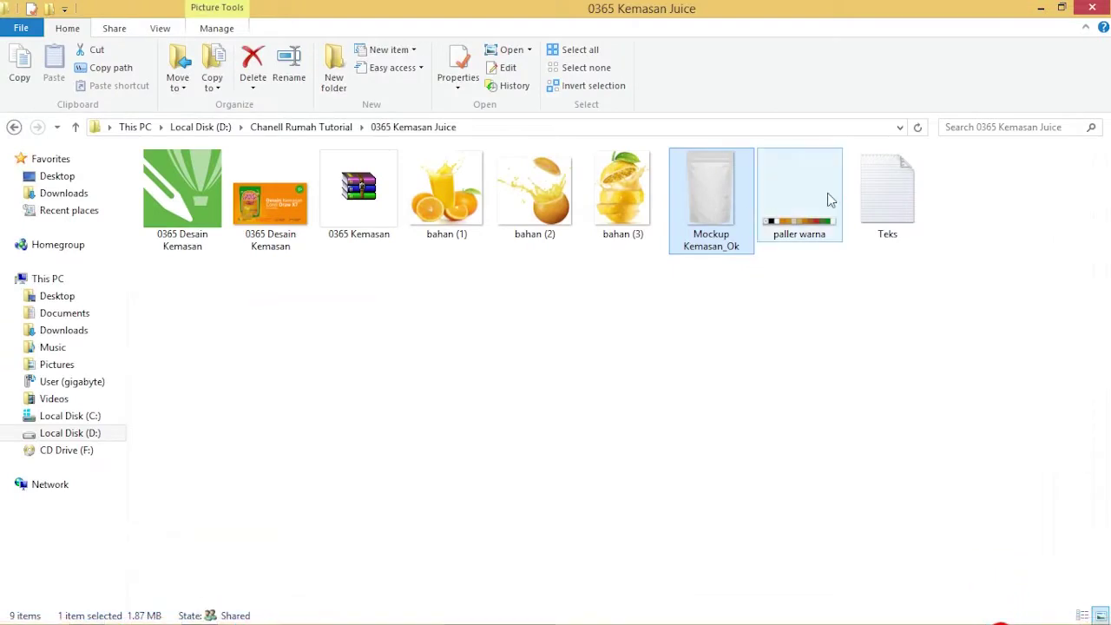
double_click(879, 199)
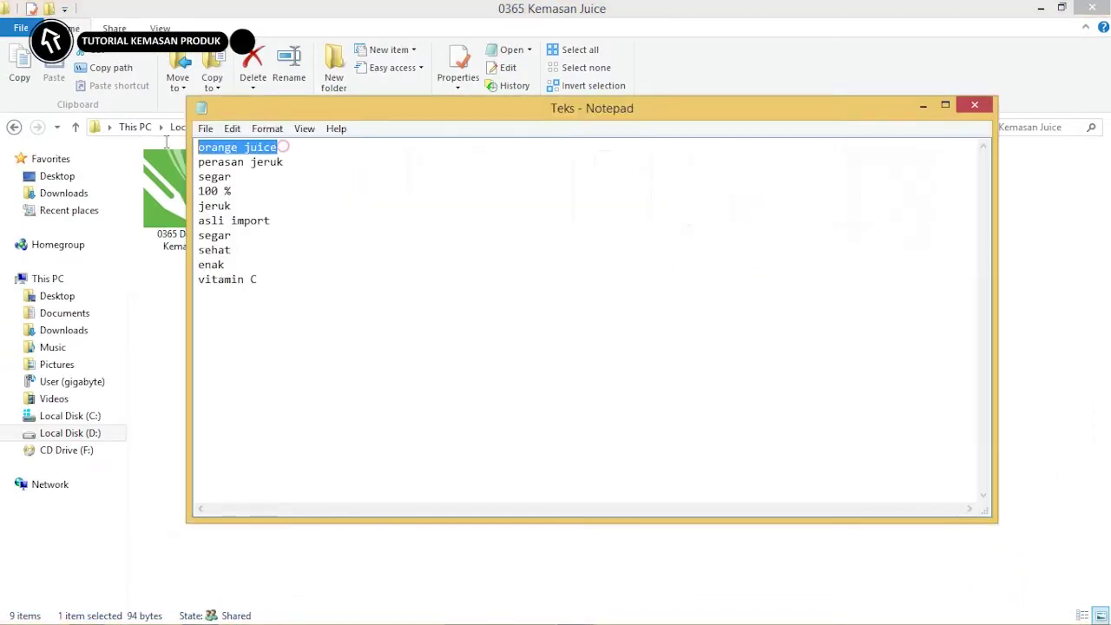
key("alt+Tab")
left_click(411, 314)
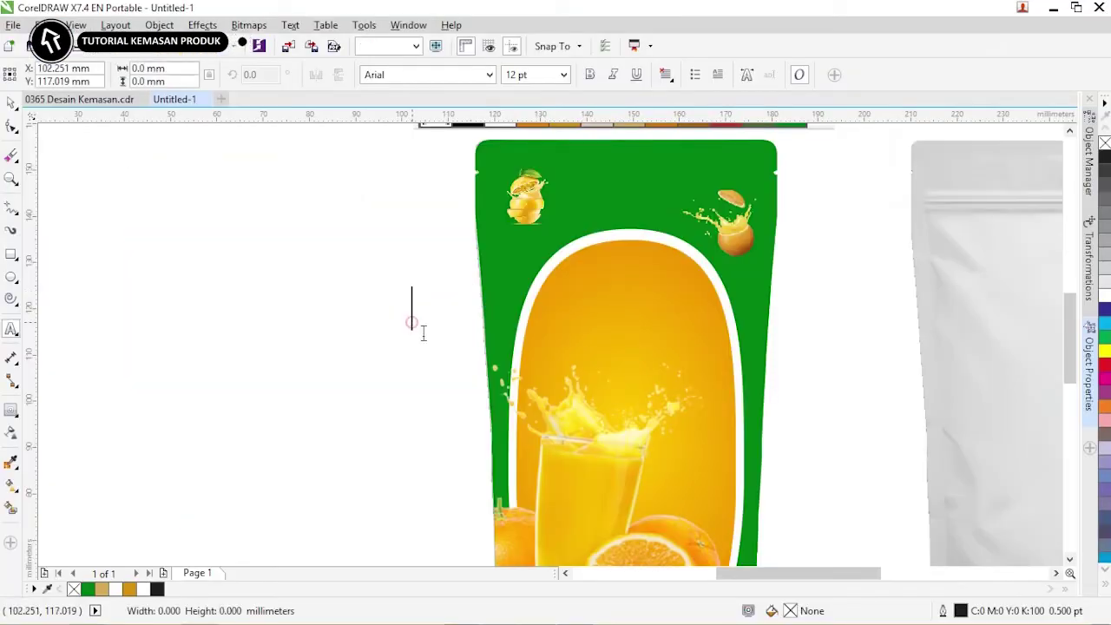
Paste the 'orange juice' words as text and set the font to Cheri
key("ctrl+v")
left_click(10, 104)
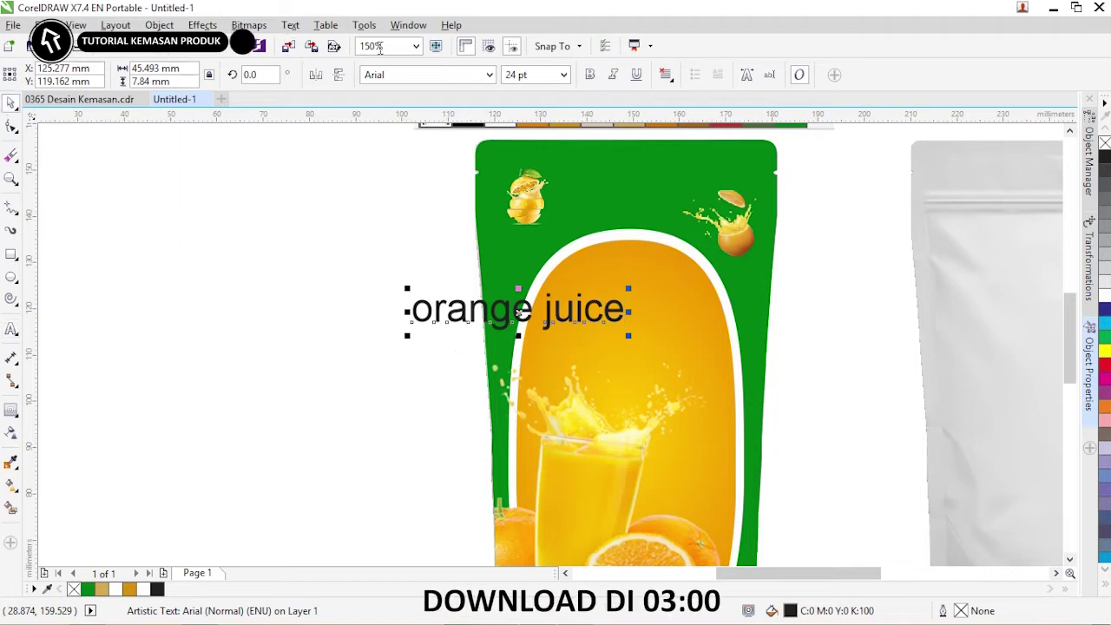
left_click(489, 76)
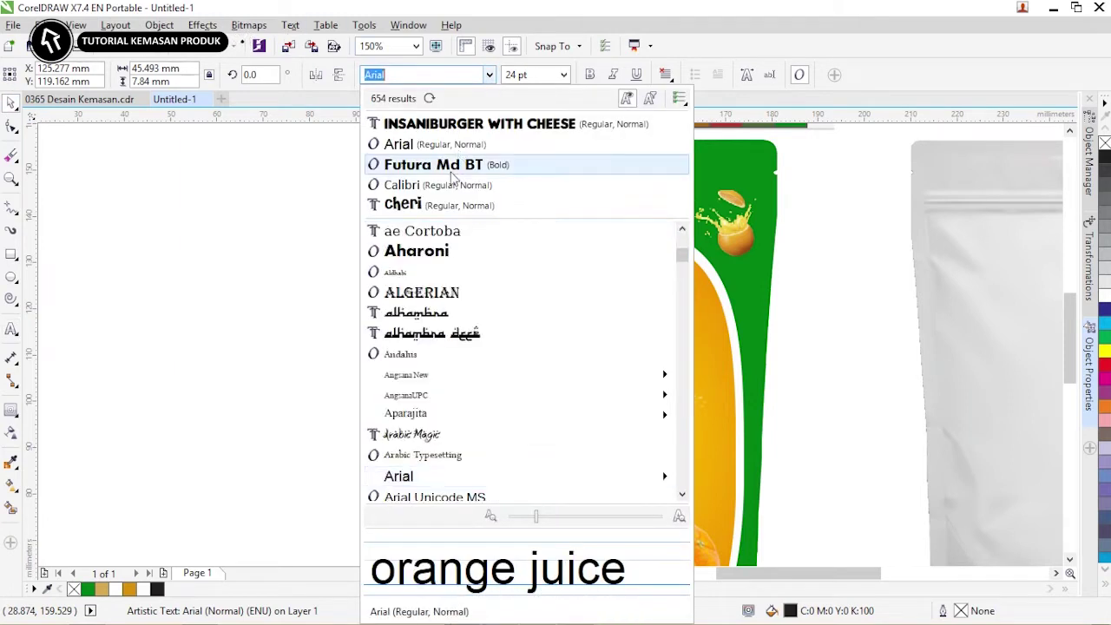
left_click(446, 206)
Split 'orange juice' onto two centre-aligned lines and move it to the pouch's centre
left_click(584, 307)
left_click_drag(583, 307, 600, 305)
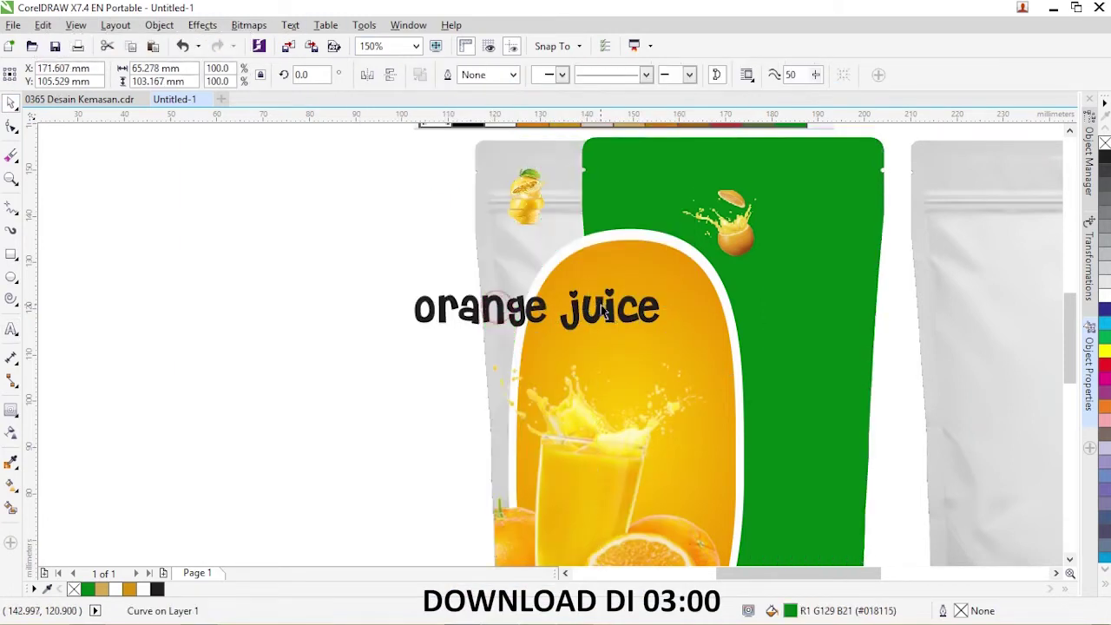
key("ctrl+z")
left_click(422, 337)
left_click_drag(442, 301, 303, 280)
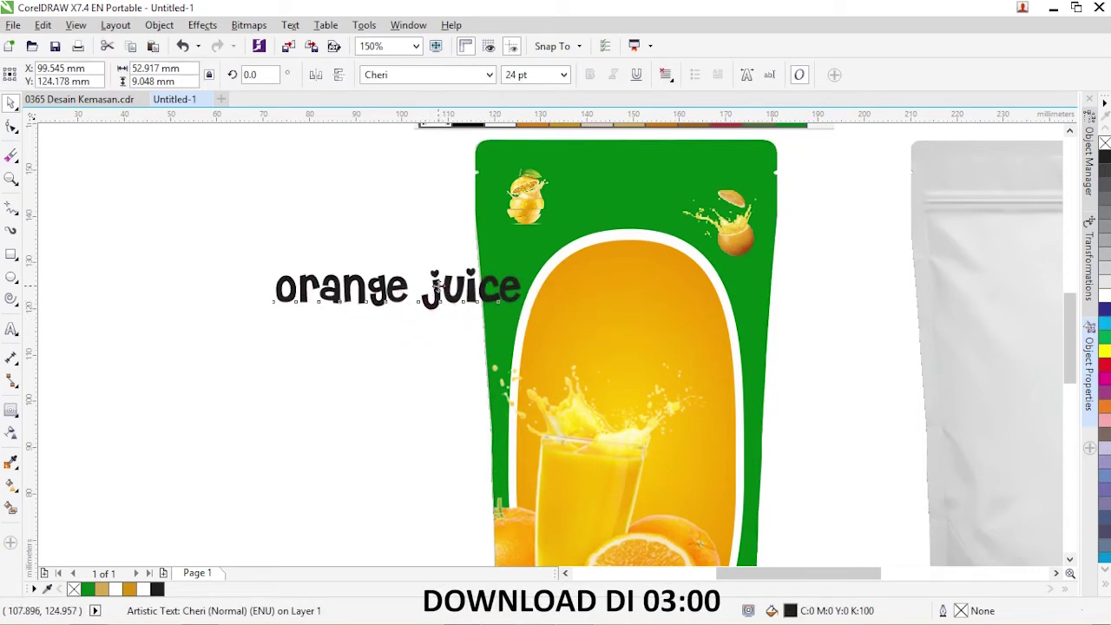
key("Return")
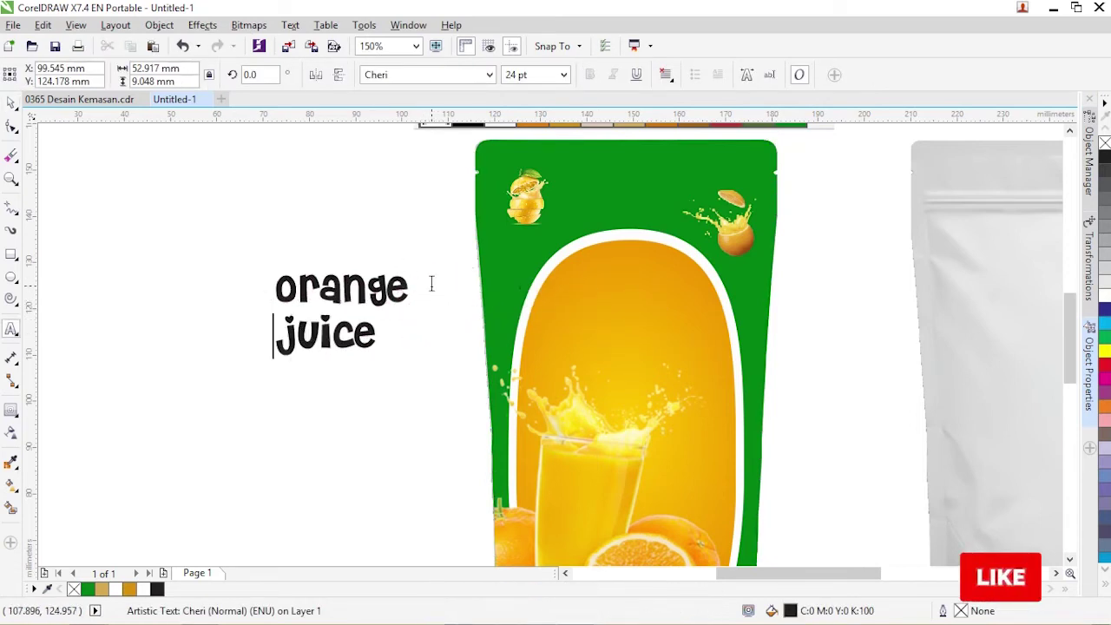
key("ctrl+a")
left_click(665, 74)
left_click(686, 128)
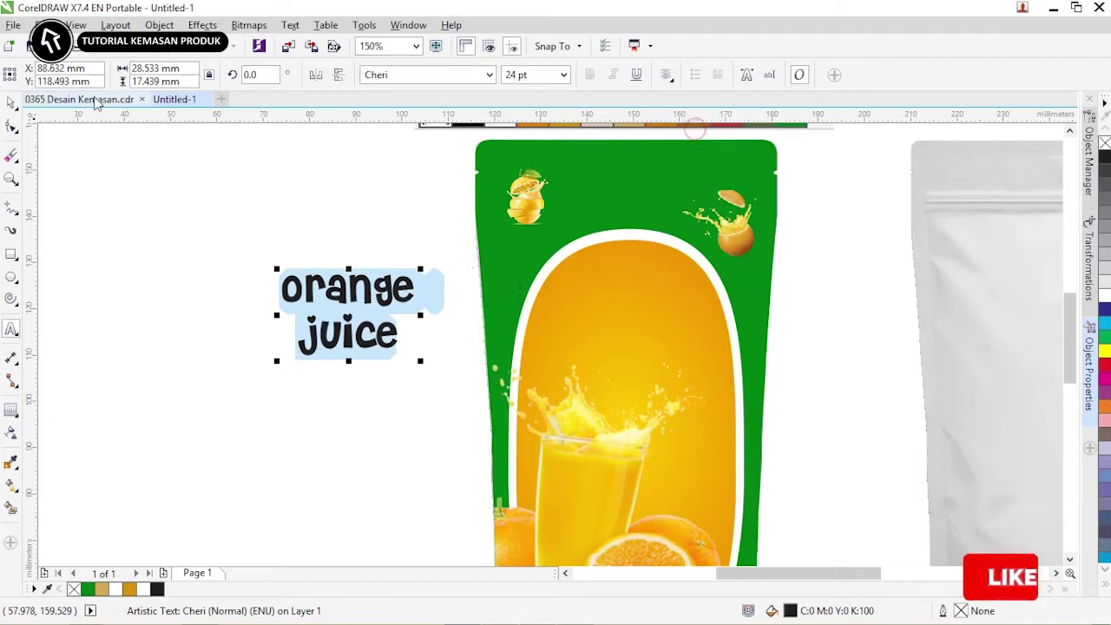
left_click_drag(367, 295, 648, 303)
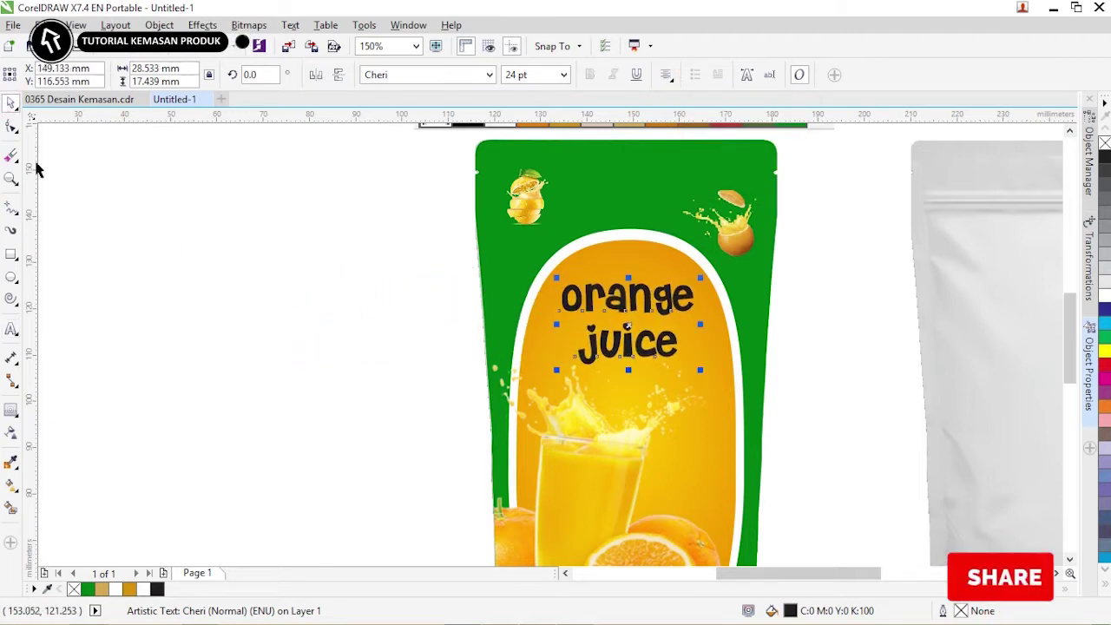
Enlarge the title to about 32 pt, fill it red, and add a white outside contour
key("F10")
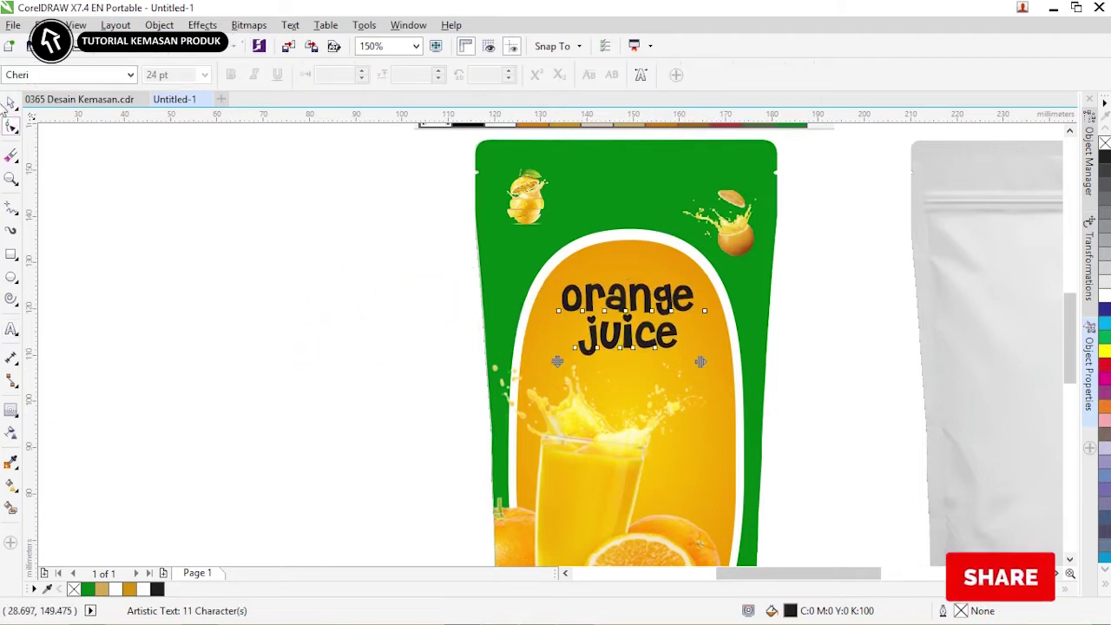
left_click(10, 103)
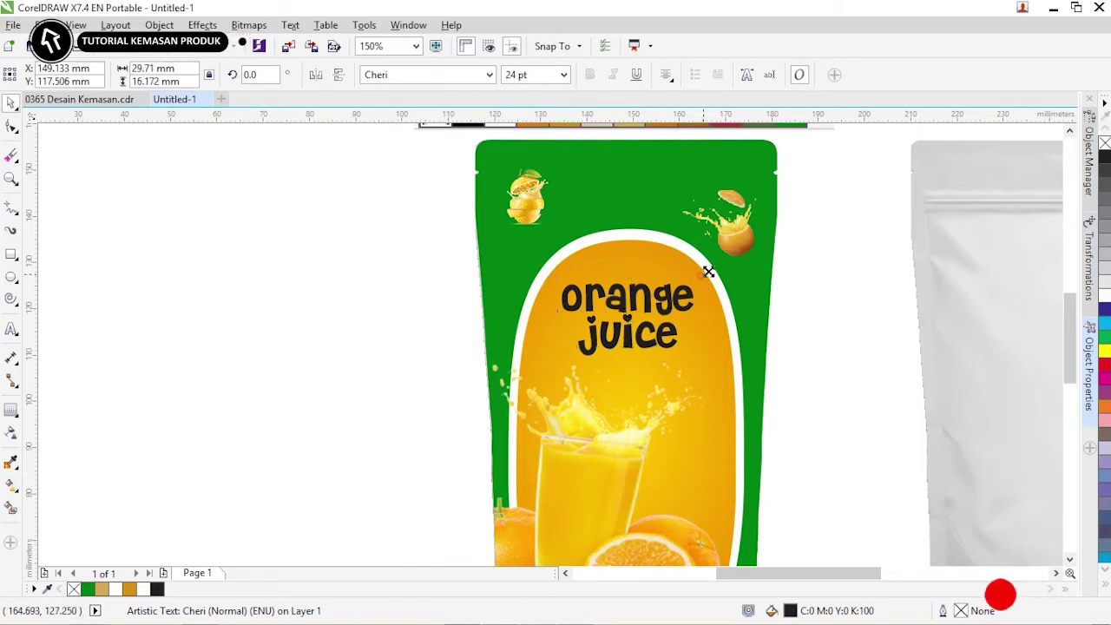
left_click_drag(708, 272, 730, 260)
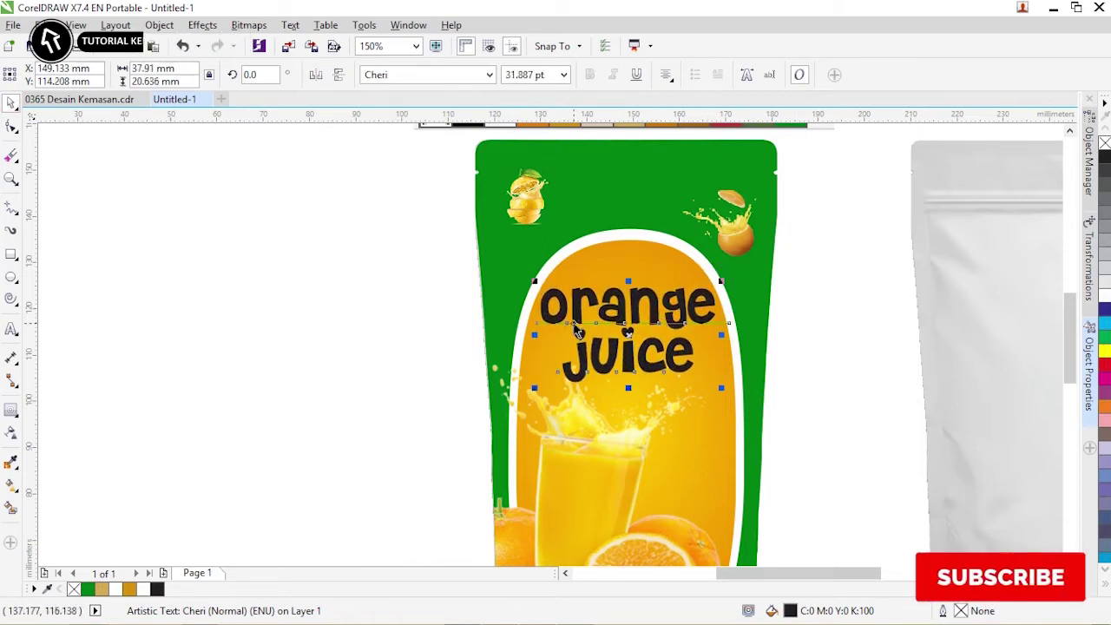
left_click(1104, 364)
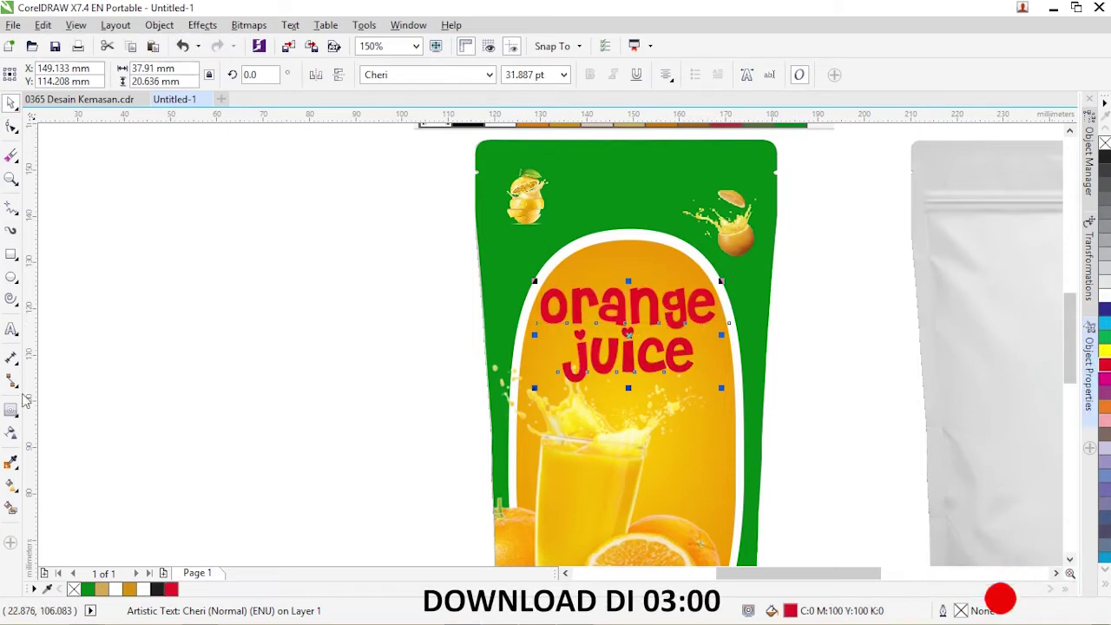
left_click(11, 409)
left_click(399, 76)
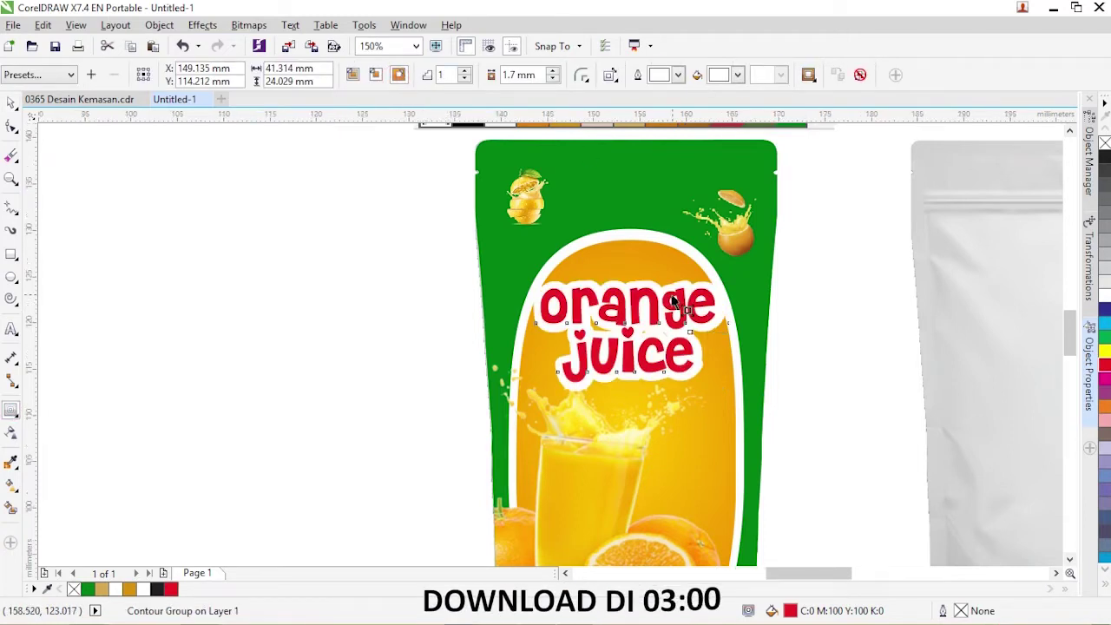
scroll(672, 301, "up", 1)
scroll(675, 302, "down", 2)
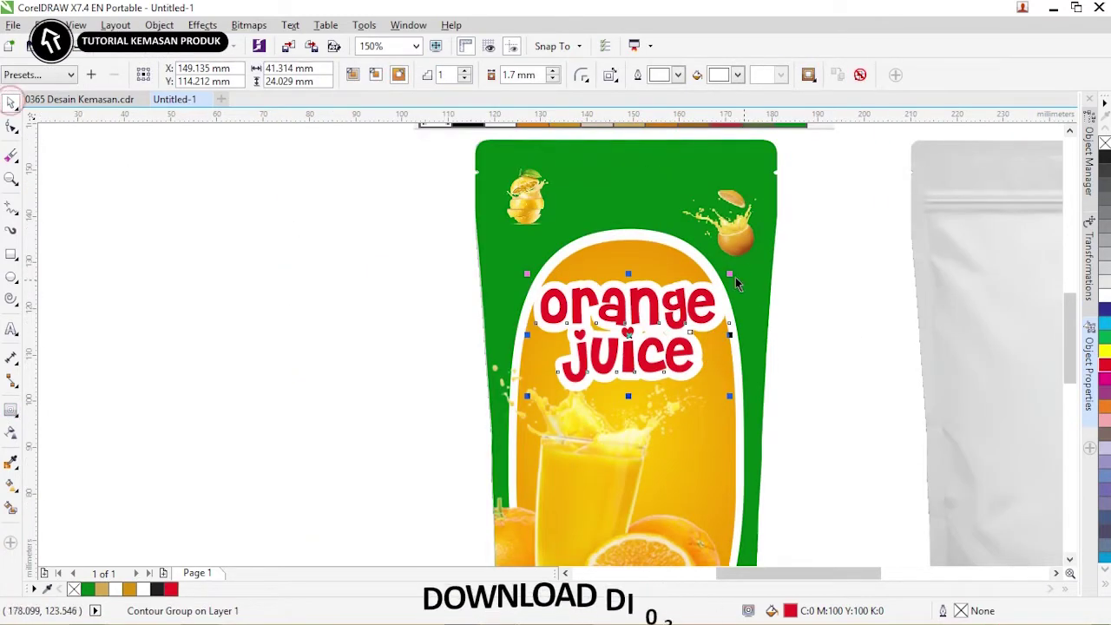
Nudge the title, zoom in, and draw a thin rectangle about 21.9 × 3.9 mm beneath it
left_click(720, 230)
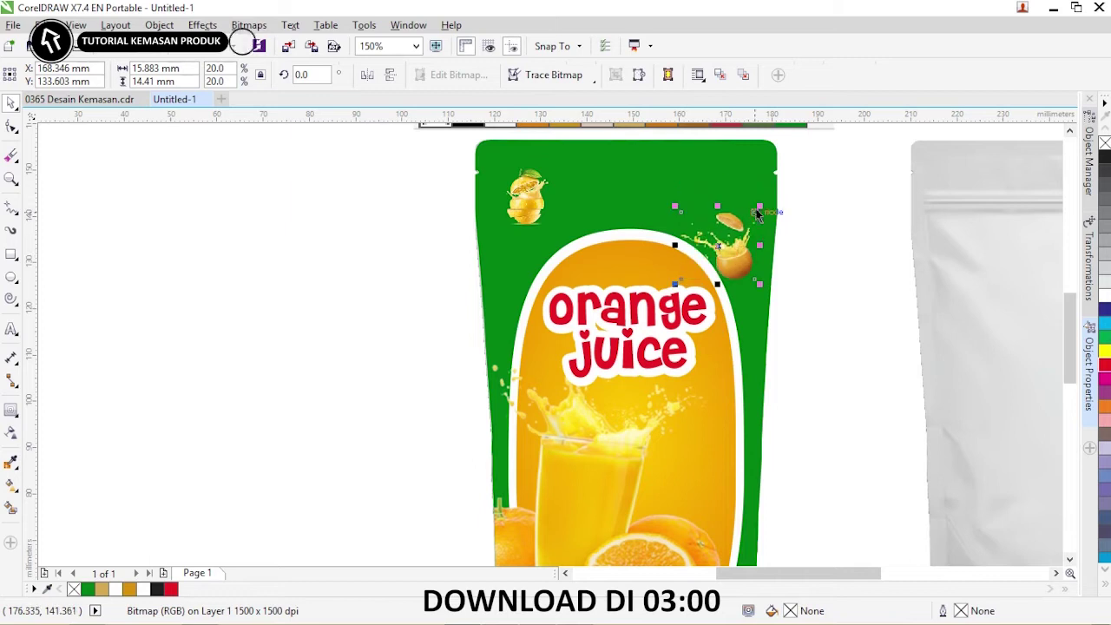
left_click_drag(648, 295, 638, 307)
left_click(866, 318)
key("z")
left_click_drag(416, 308, 886, 501)
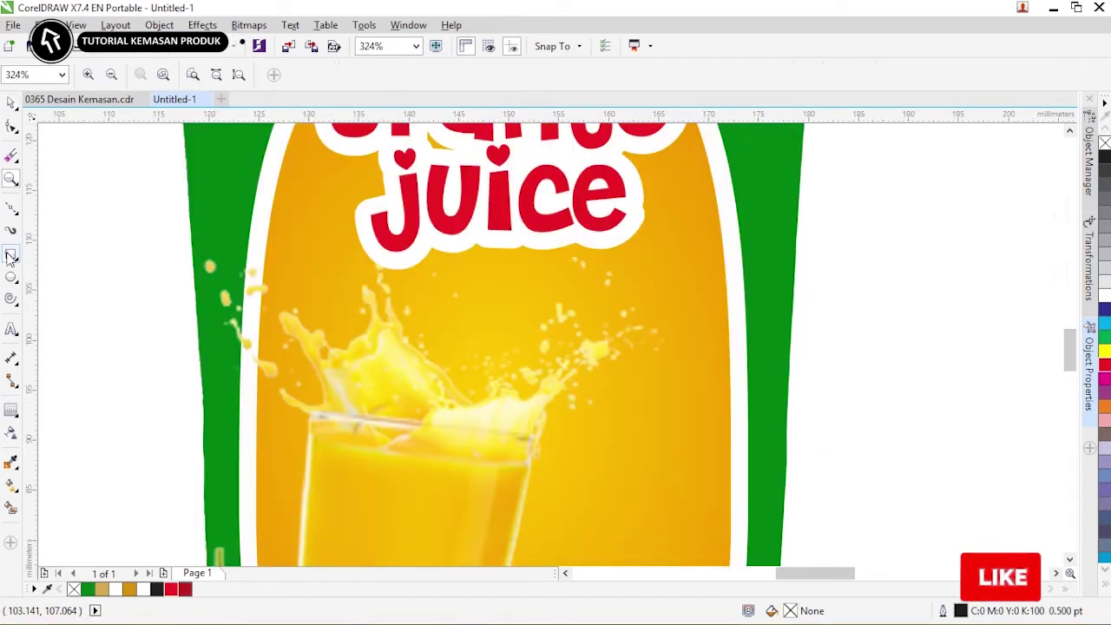
left_click(11, 255)
left_click_drag(379, 297, 597, 335)
Fill the rectangle bright red, tilt it 8.3° upward to the right, and enlarge it to 112.4%
left_click(185, 589)
left_click(171, 589)
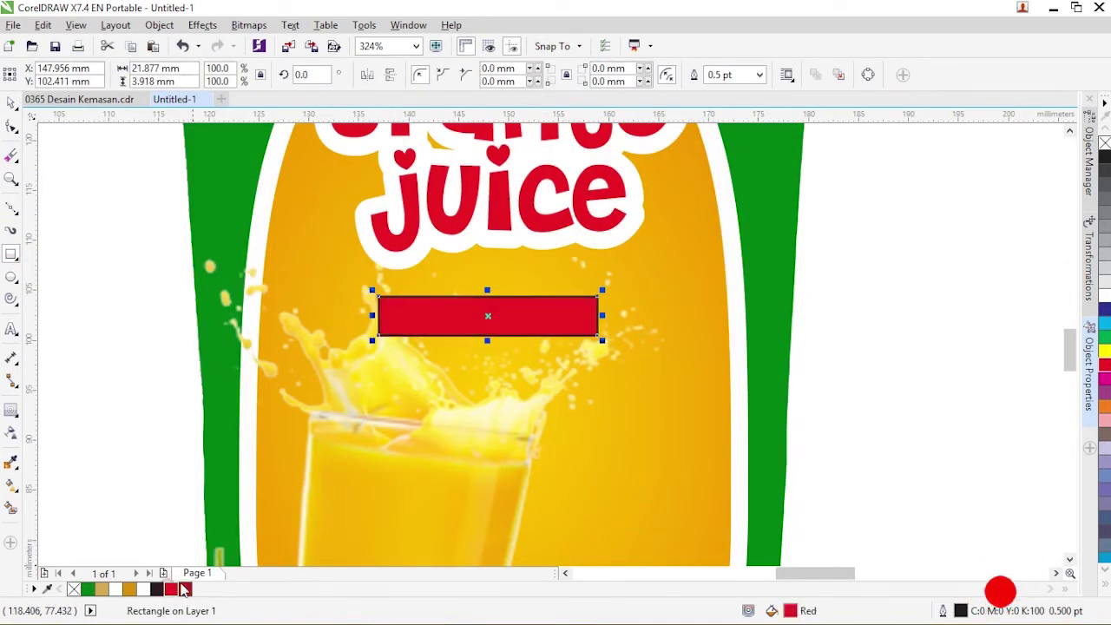
left_click(104, 194)
left_click_drag(468, 314, 492, 335)
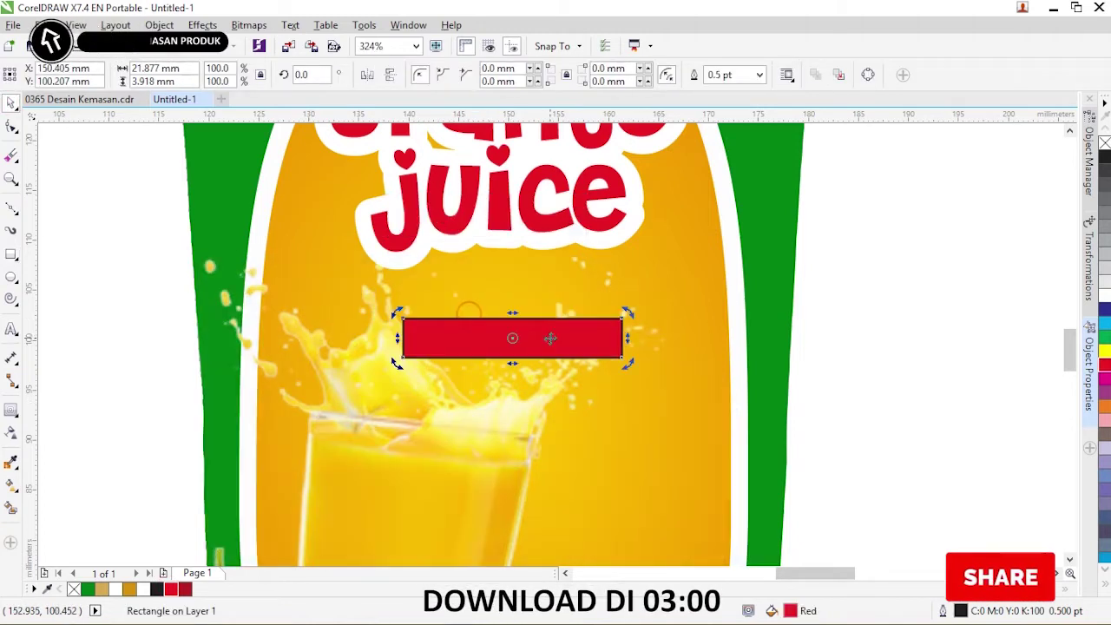
left_click_drag(626, 310, 619, 313)
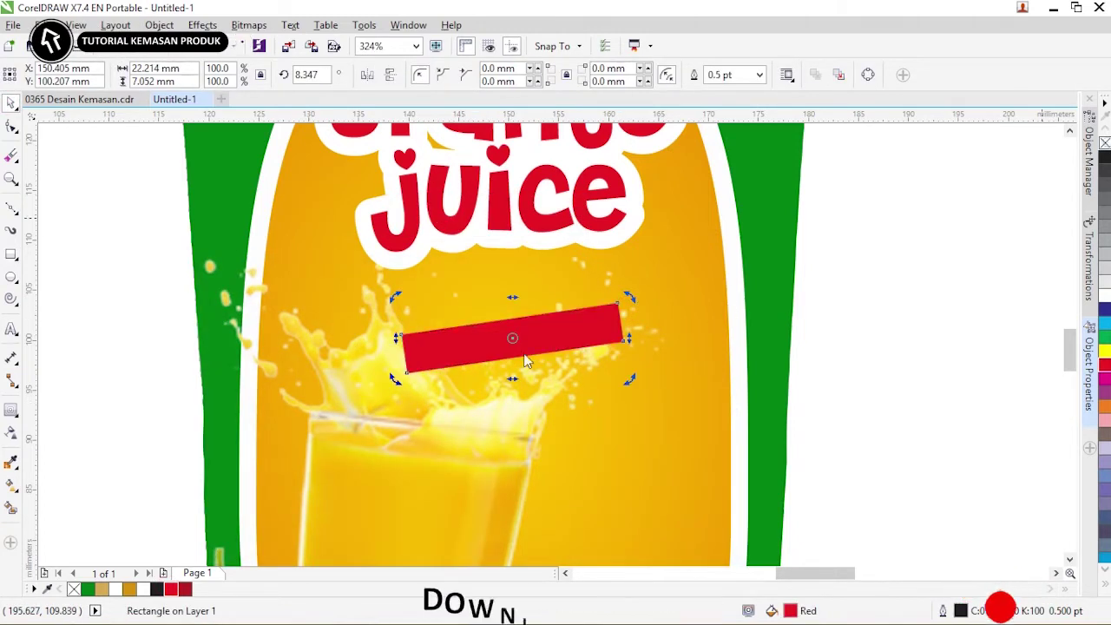
left_click(615, 309)
left_click_drag(627, 292, 643, 285)
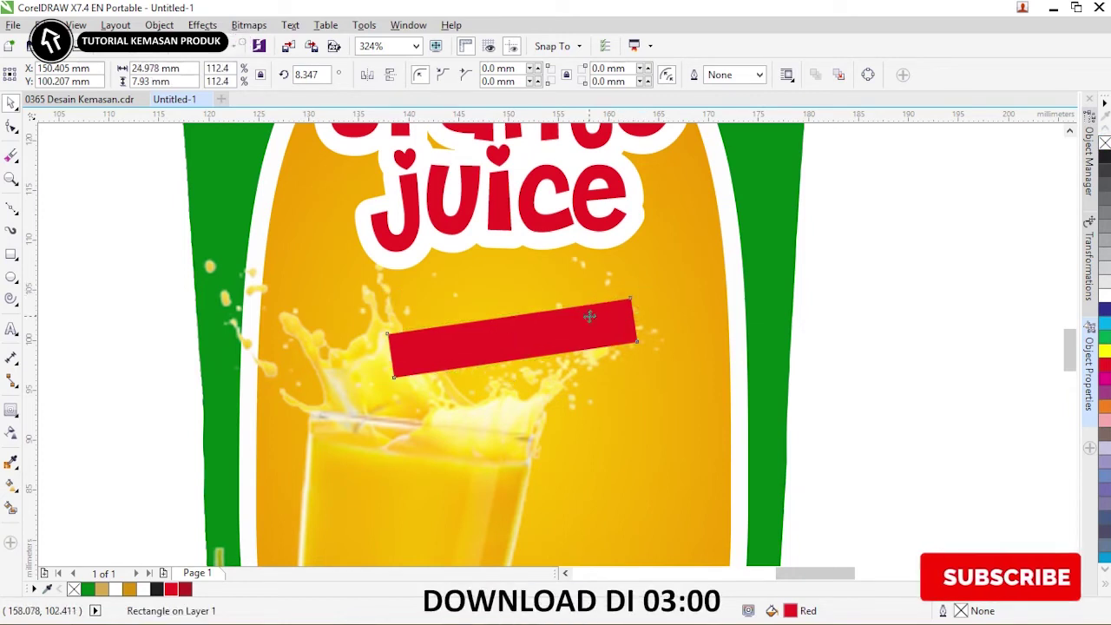
left_click(589, 315)
Switch to the Text tool and bring up the Teks word list in Notepad
left_click(11, 329)
left_click(418, 360)
key("ctrl+space")
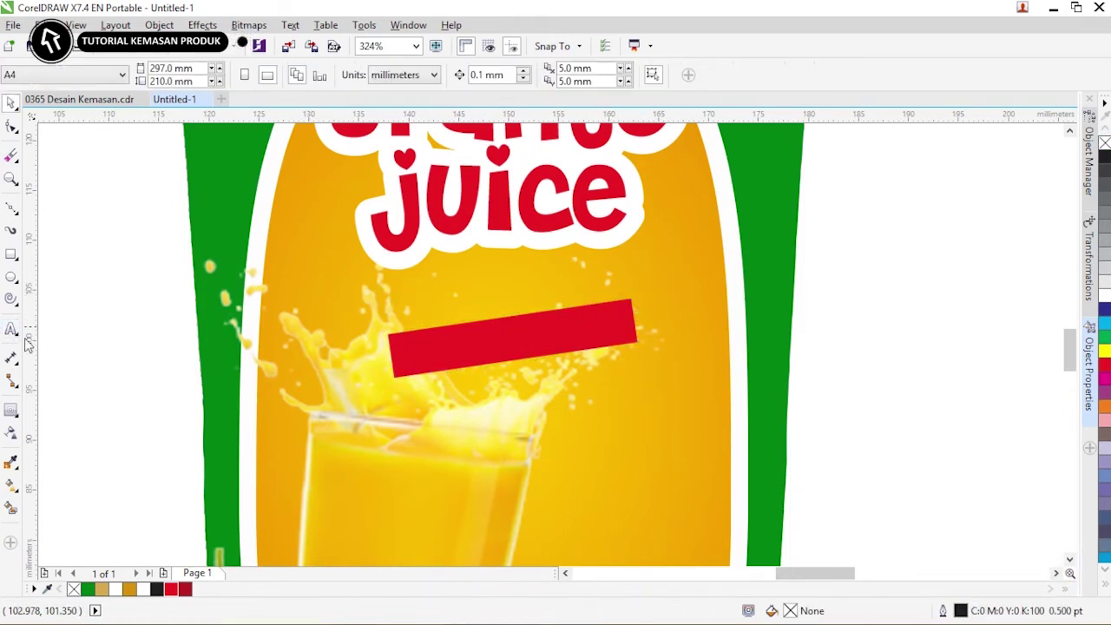
left_click(12, 329)
left_click(425, 304)
Copy the 'PERASAN JERUK' and 'SEGAR' lines from Teks, paste them, and set Insanburger with Cheese font
left_click(573, 618)
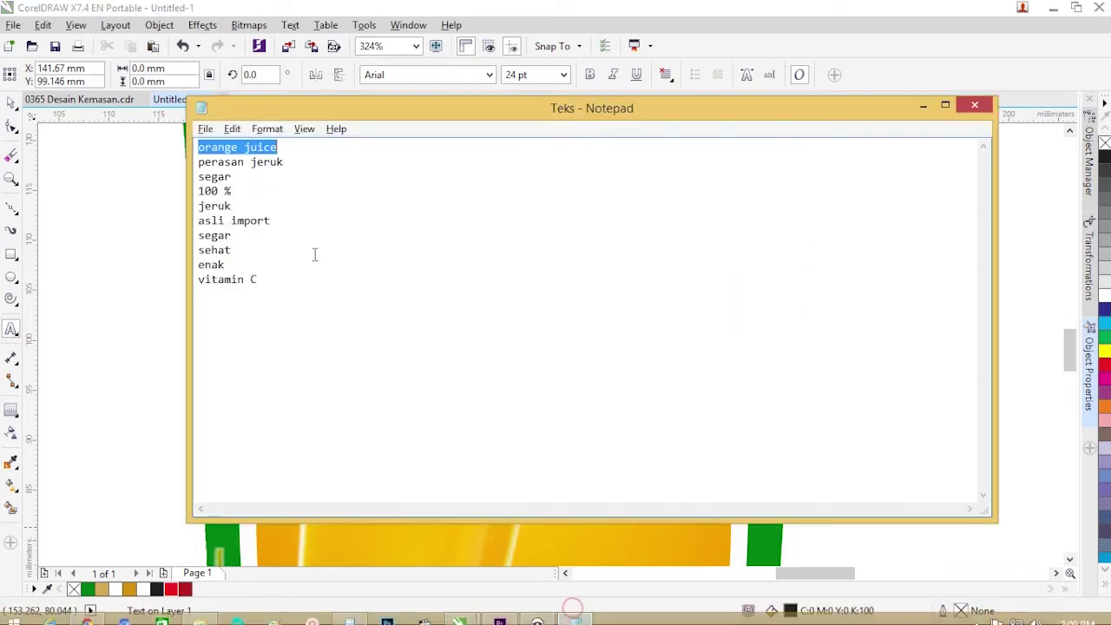
left_click(295, 173)
key("ctrl+c")
key("alt+Tab")
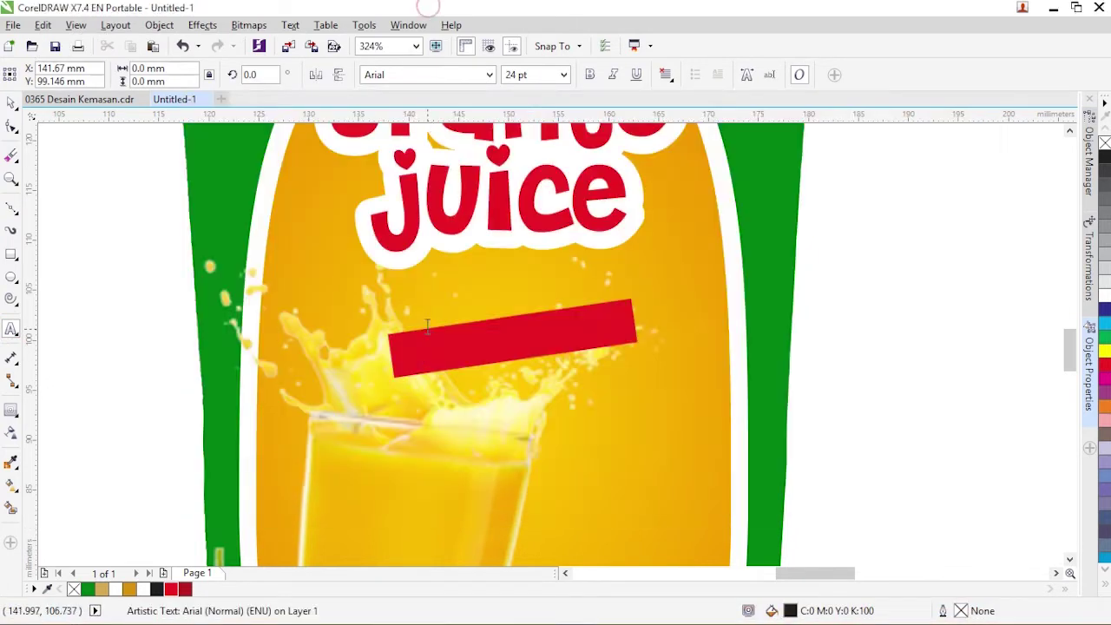
key("ctrl+v")
left_click(489, 75)
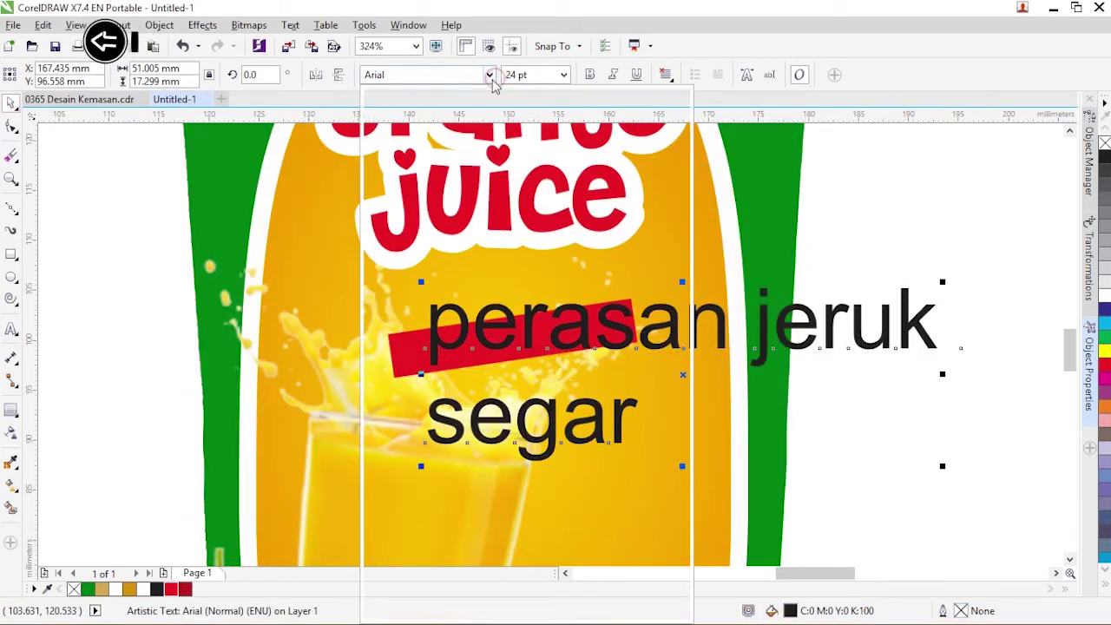
left_click(489, 74)
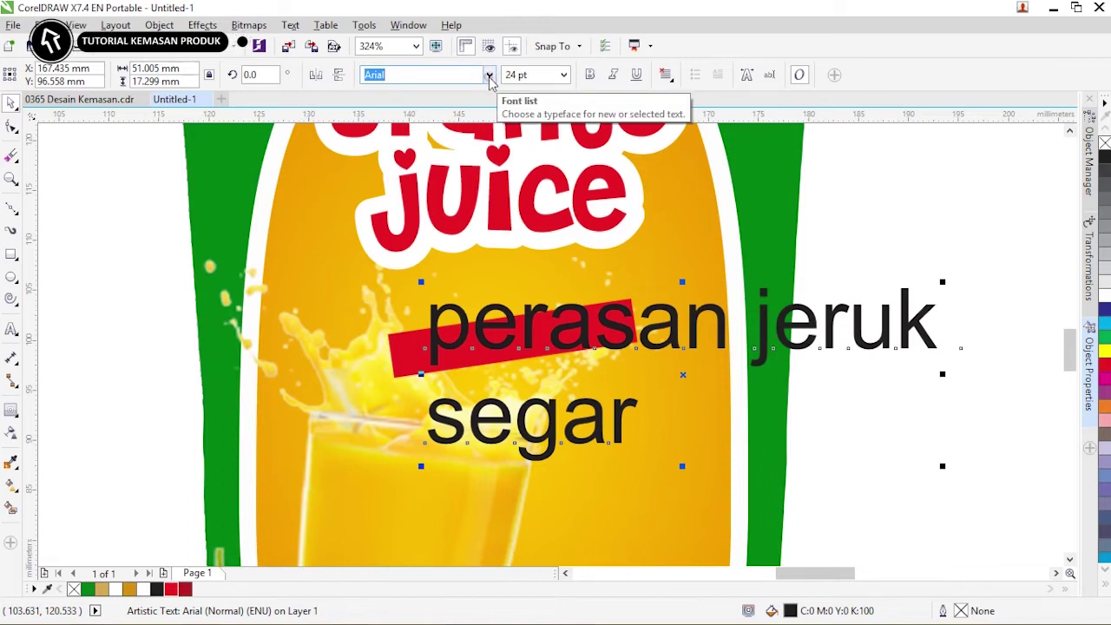
left_click(490, 75)
left_click(503, 144)
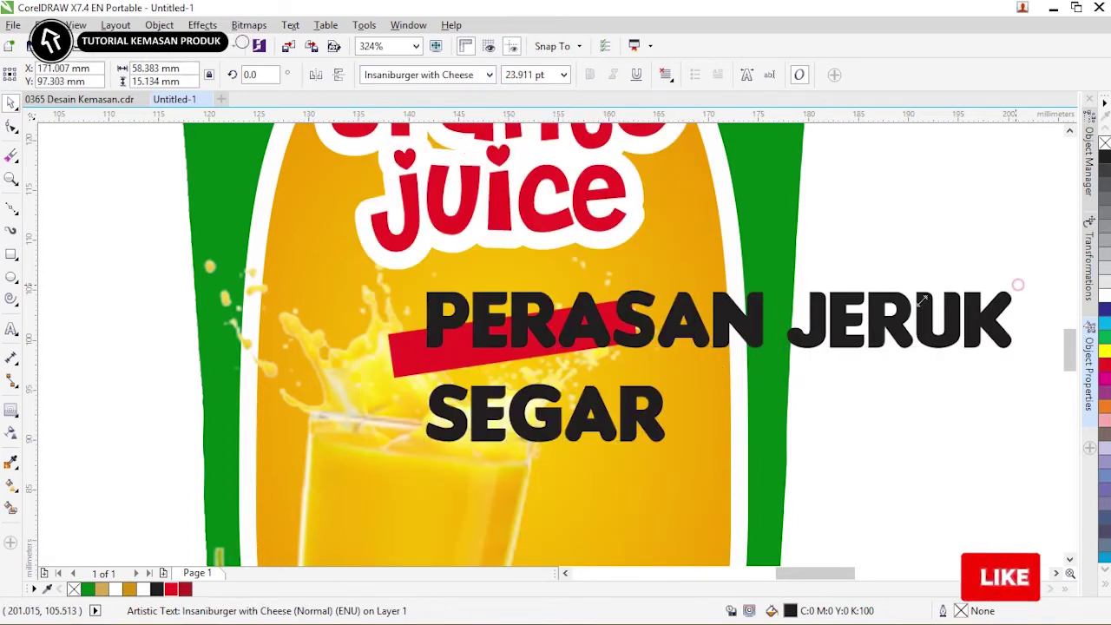
Shrink and break apart the text, then tilt 'PERASAN JERUK' onto the red bar in white
left_click_drag(1017, 284, 585, 354)
left_click(650, 378)
key("ctrl+k")
left_click(673, 305)
left_click(600, 353)
left_click_drag(650, 329, 611, 324)
left_click(636, 327)
left_click(1104, 296)
left_click(893, 300)
scroll(434, 329, "up", 2)
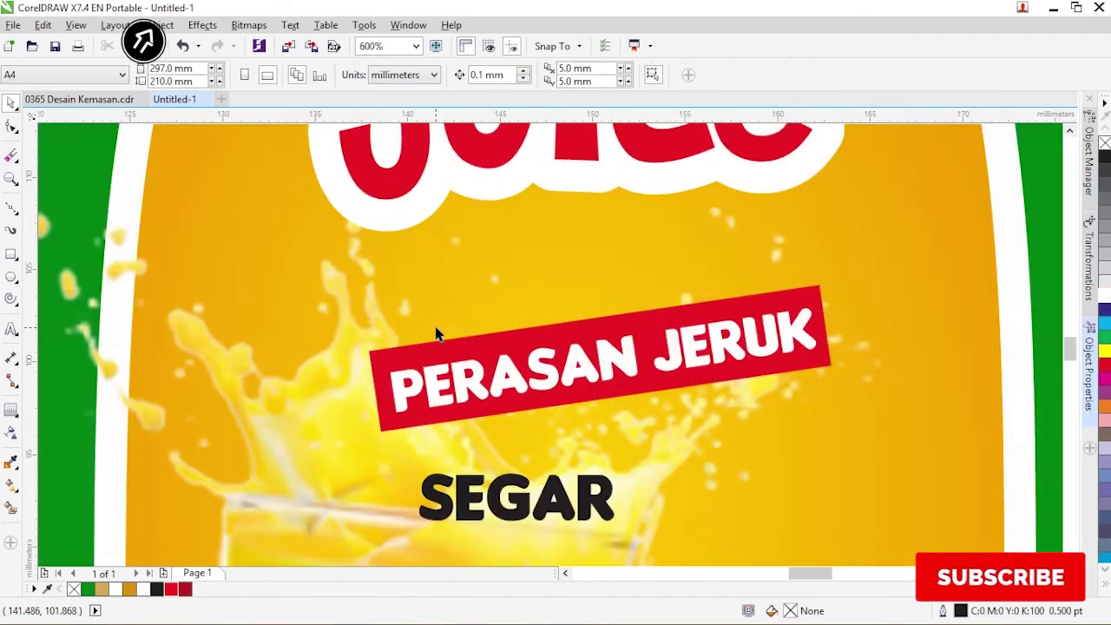
left_click(454, 347)
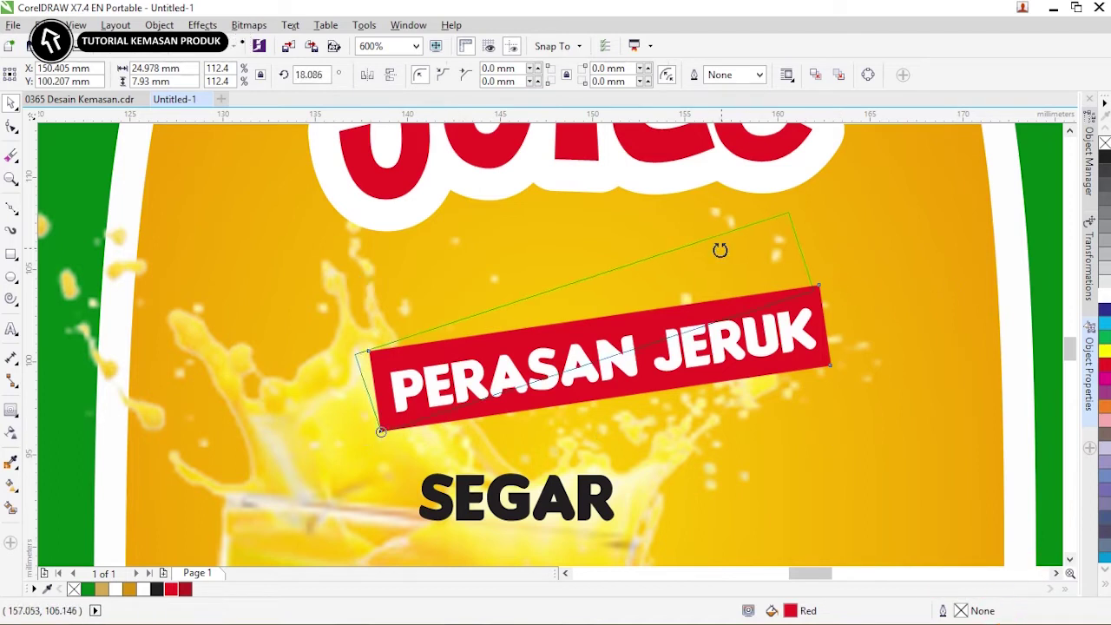
Convert a bar copy to curves and reshape it into a small dark red folded tip
left_click_drag(712, 248, 737, 232)
left_click(158, 24)
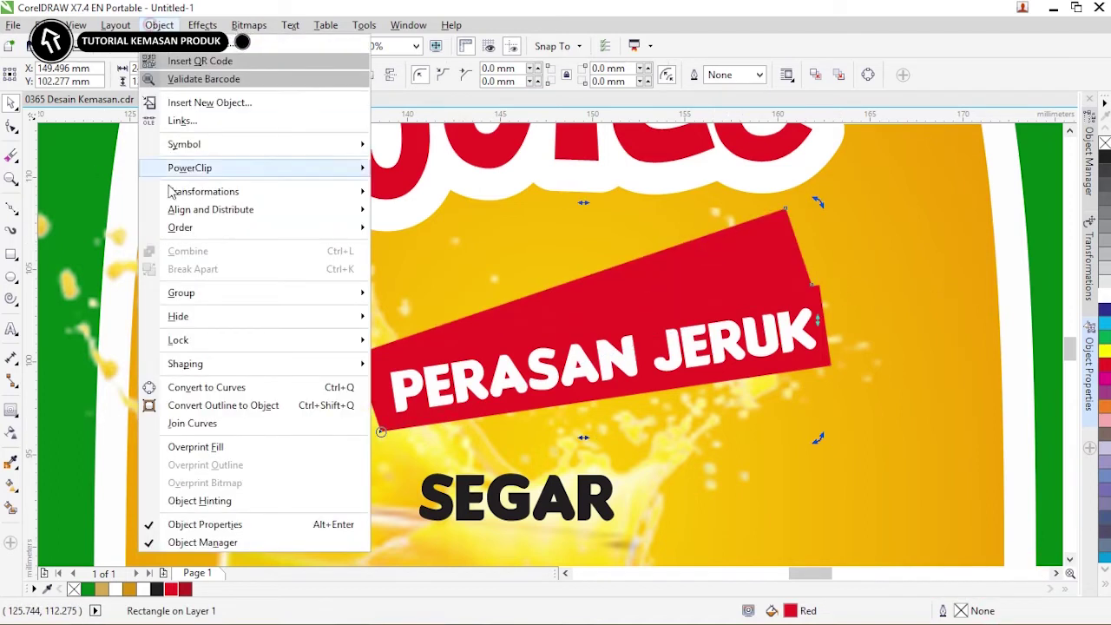
left_click(173, 385)
key("F10")
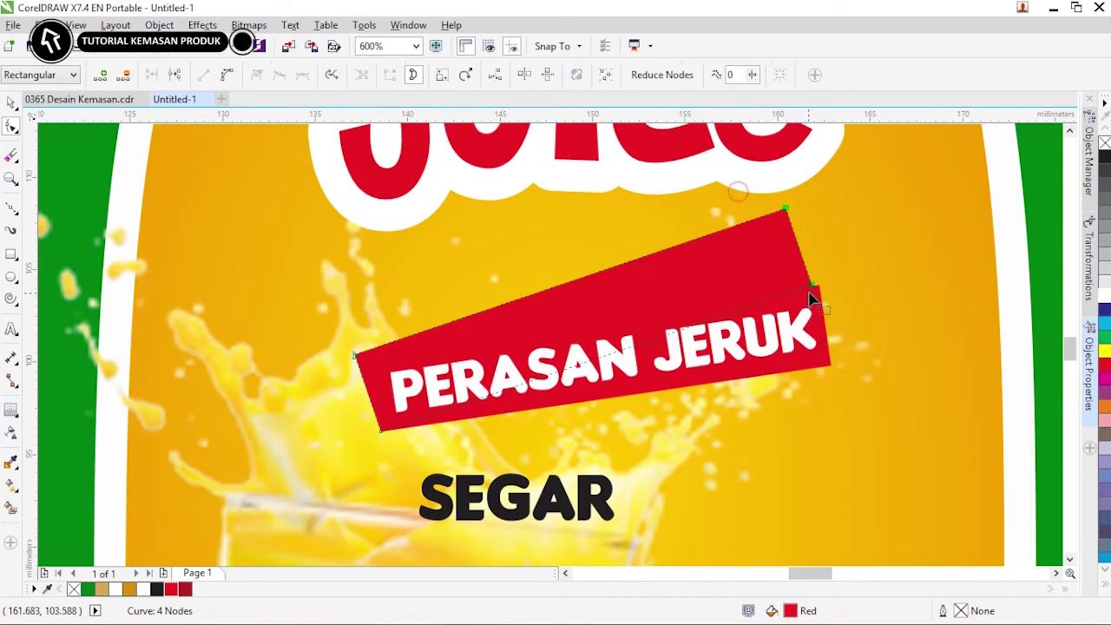
left_click_drag(811, 299, 481, 396)
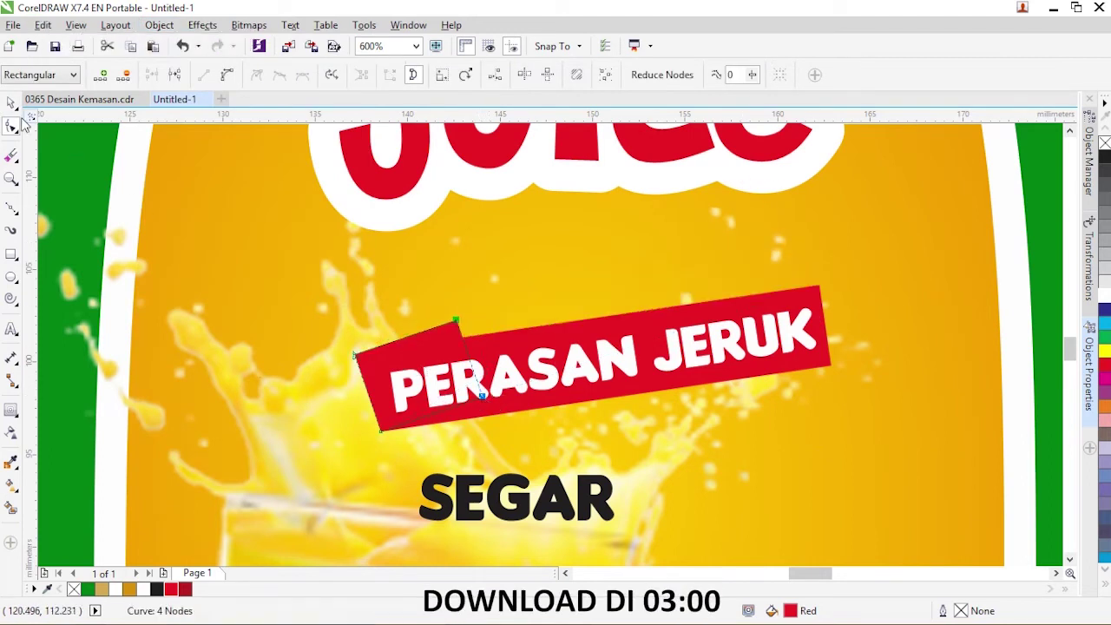
left_click(11, 103)
left_click(184, 589)
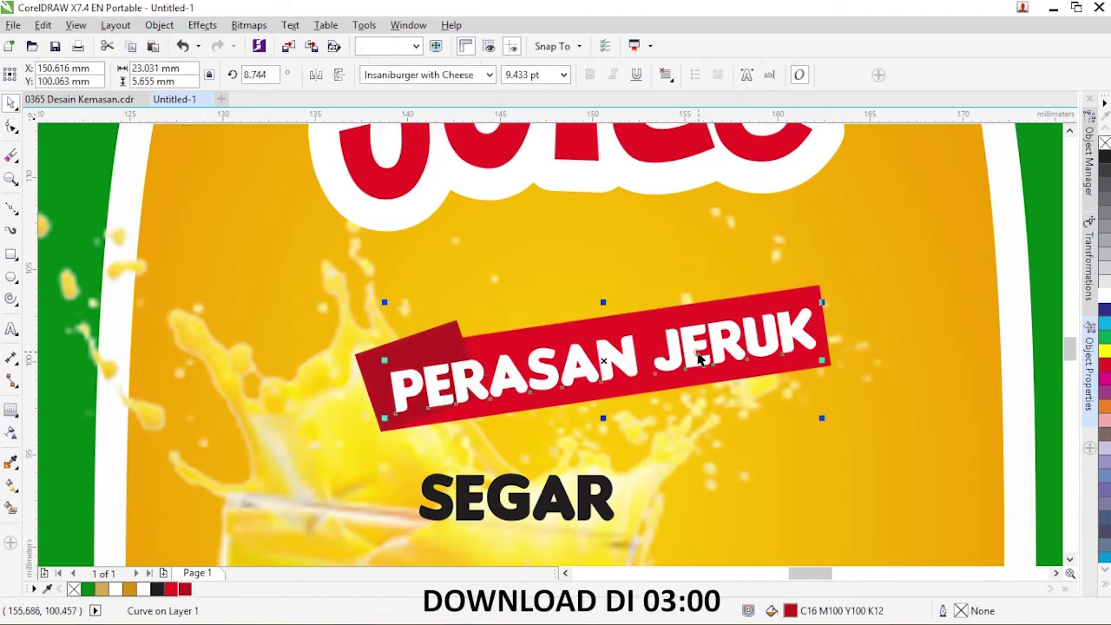
left_click(726, 306, "shift")
double_click(457, 327)
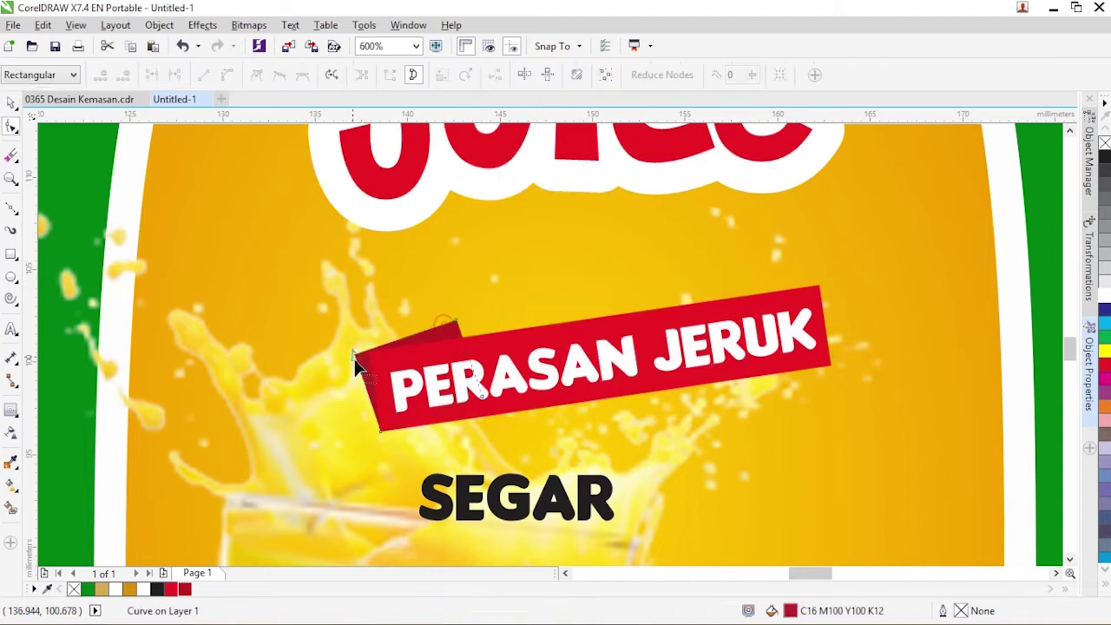
left_click_drag(356, 354, 370, 351)
left_click(11, 104)
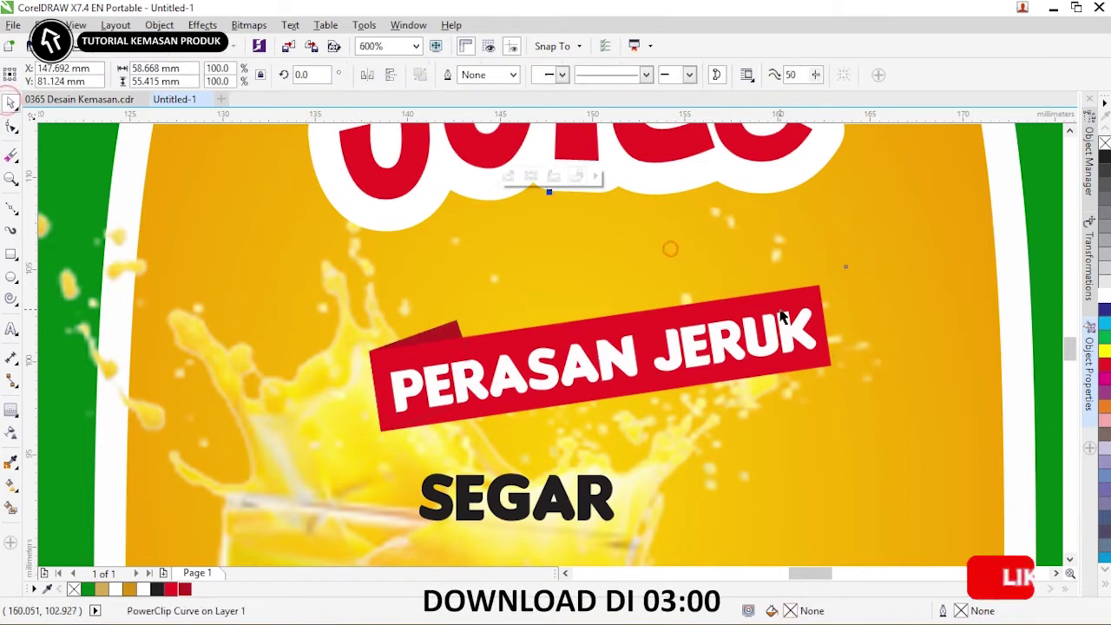
Tilt the red band more steeply toward SEGAR and recolour it dark red
left_click(779, 304)
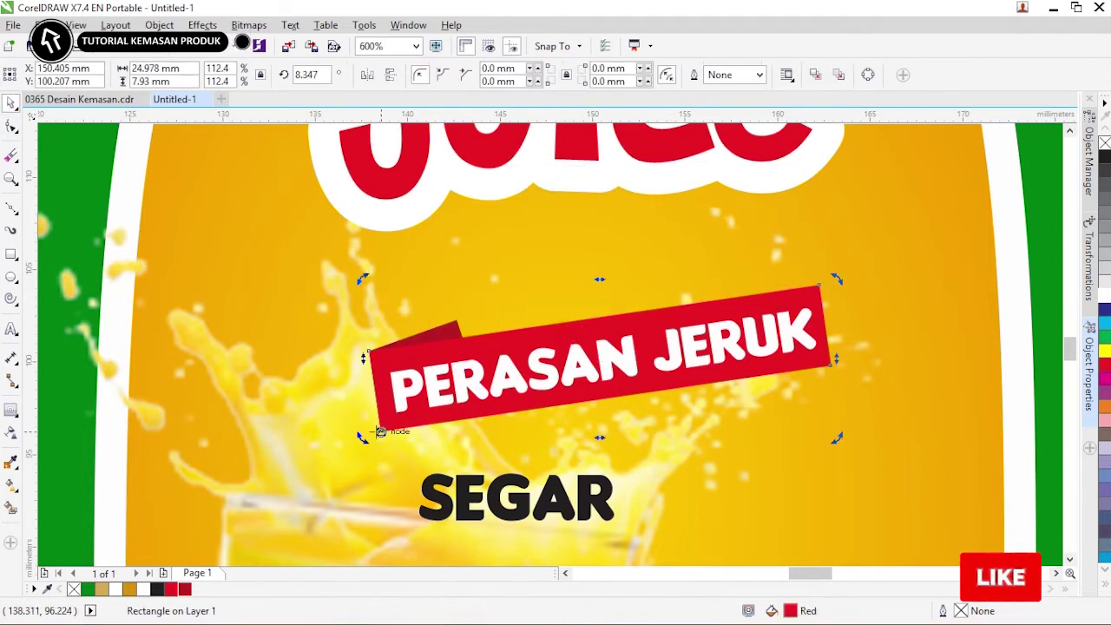
left_click_drag(367, 446, 409, 497)
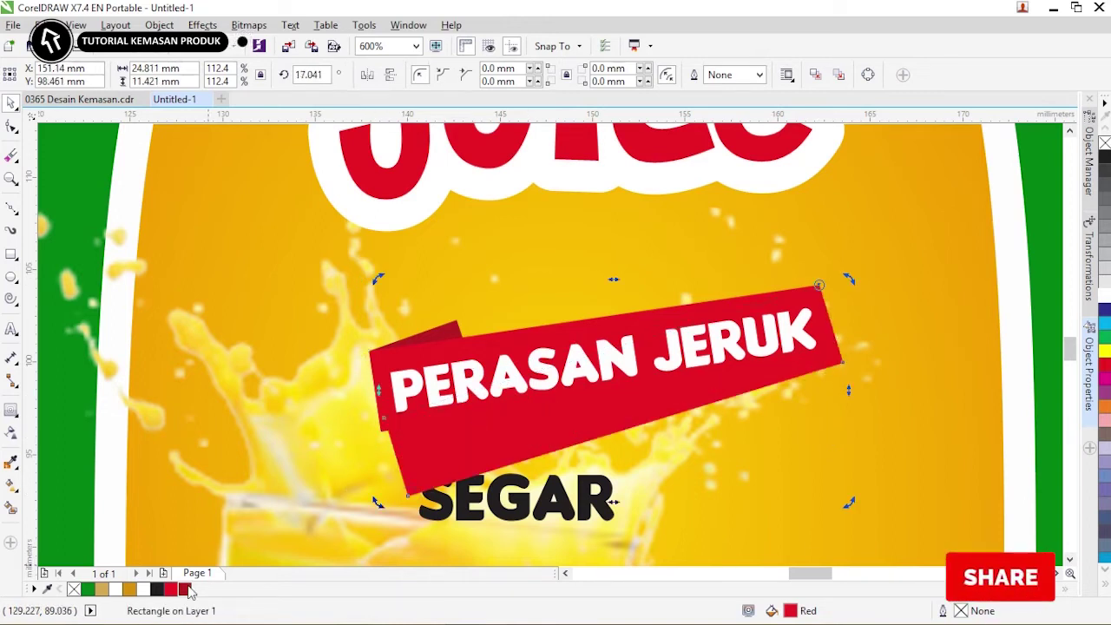
left_click(186, 589)
left_click(413, 301)
scroll(770, 334, "down", 2)
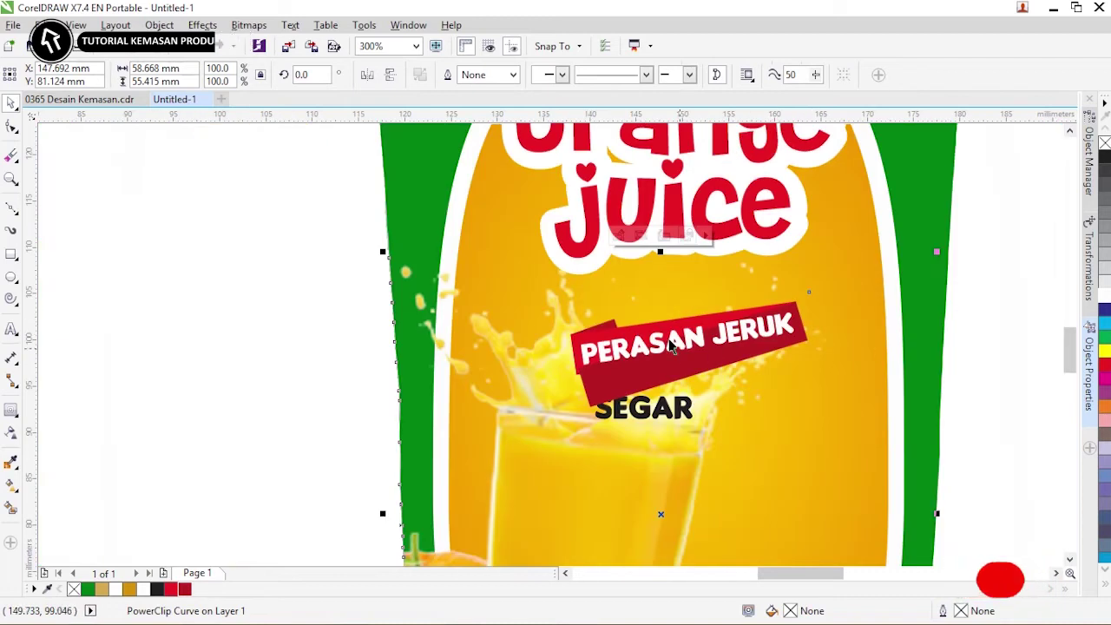
scroll(664, 351, "up", 2)
Group the PERASAN JERUK text with its red bar
left_click(649, 356)
left_click(575, 317, "shift")
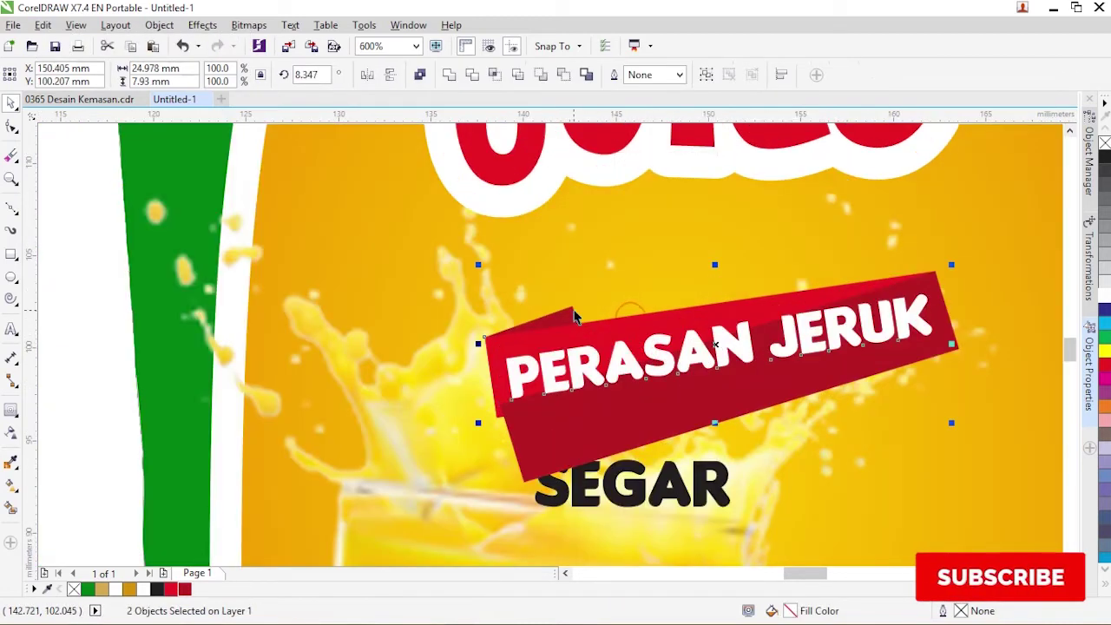
key("ctrl+g")
left_click(849, 431)
Convert the dark red band to curves and reshape it by moving two nodes
double_click(701, 417)
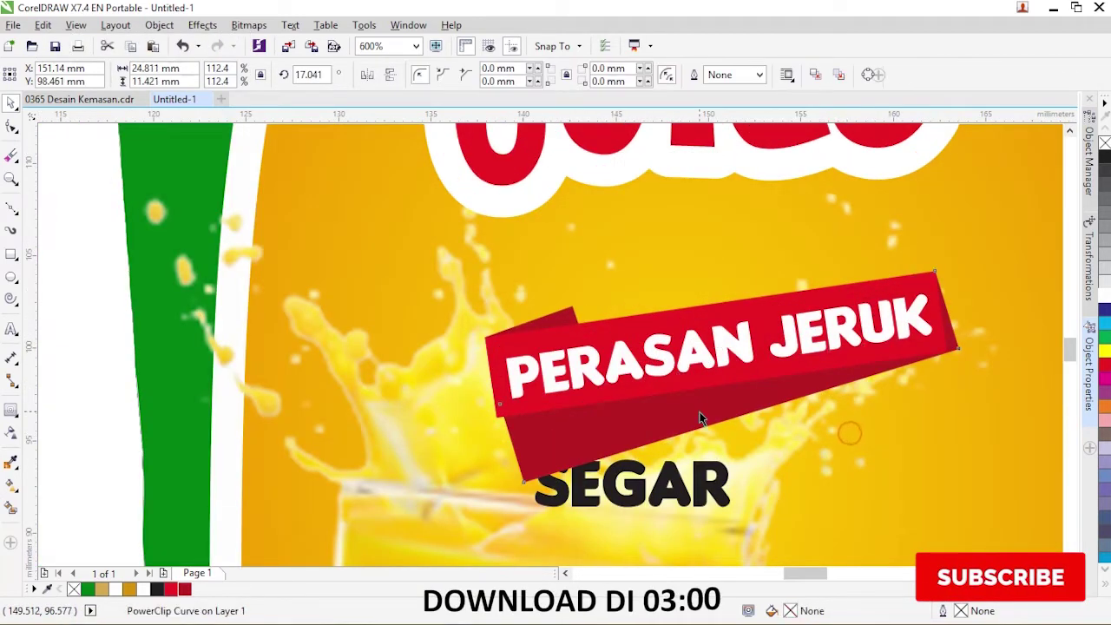
left_click(541, 442)
key("ctrl+q")
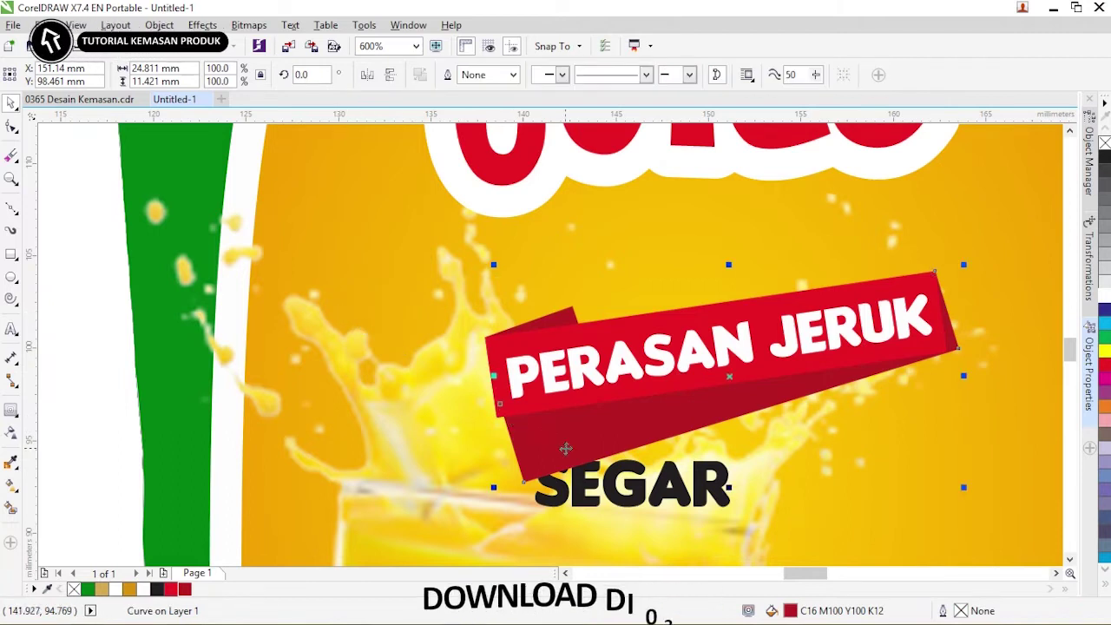
key("F10")
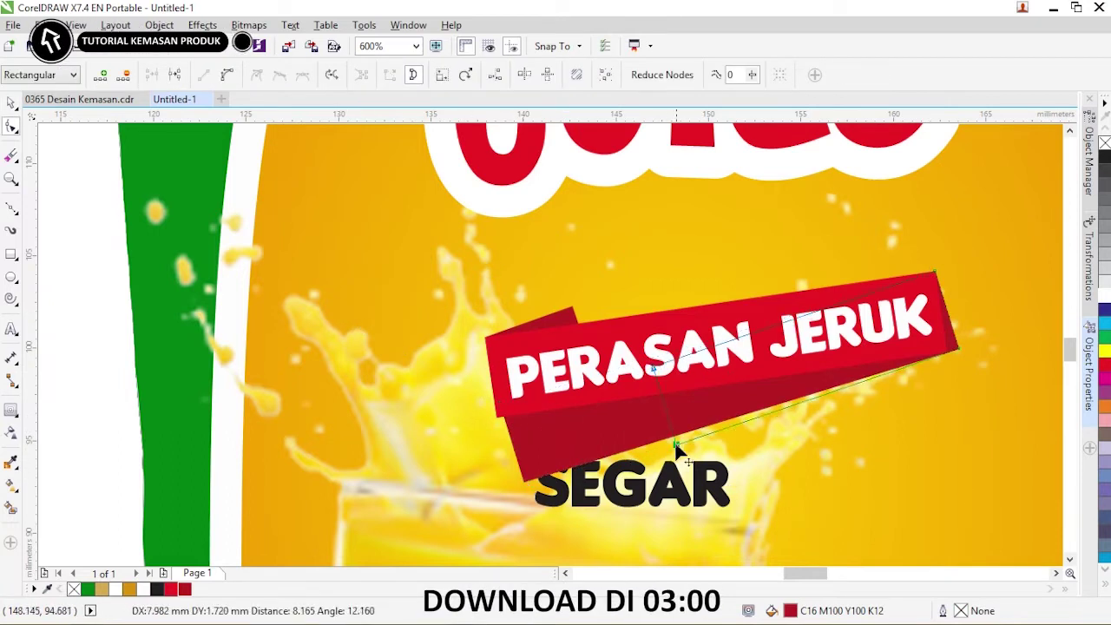
left_click_drag(675, 444, 678, 433)
left_click_drag(958, 351, 945, 351)
Rotate the dark ribbon further clockwise, keeping it in front of the splash
left_click(11, 103)
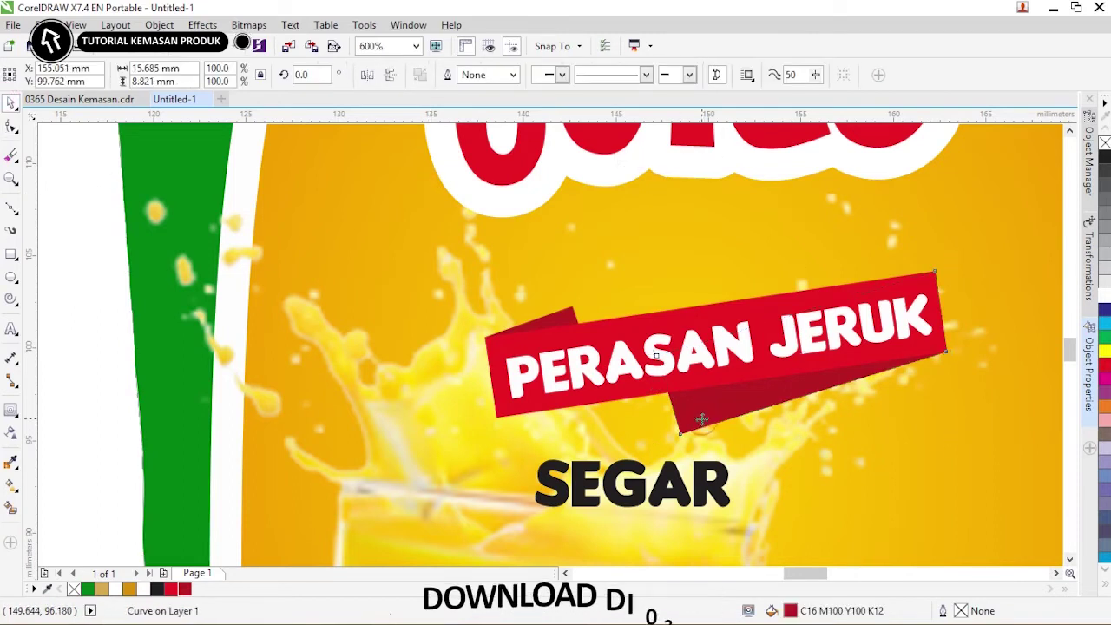
left_click_drag(935, 280, 727, 430)
key("ctrl+z")
left_click(738, 408)
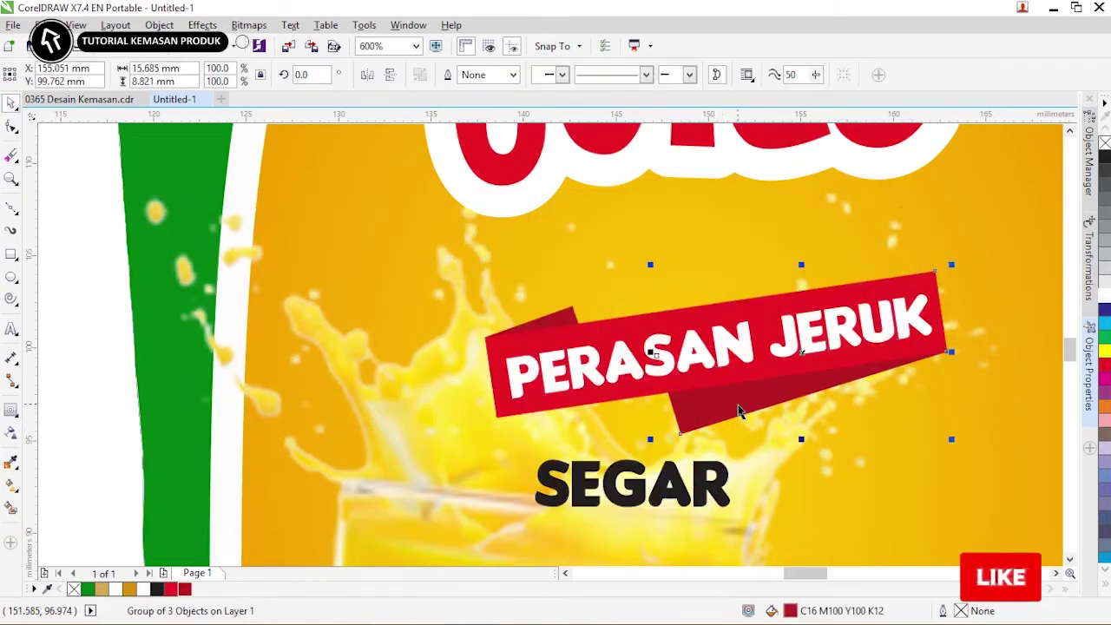
left_click(752, 399)
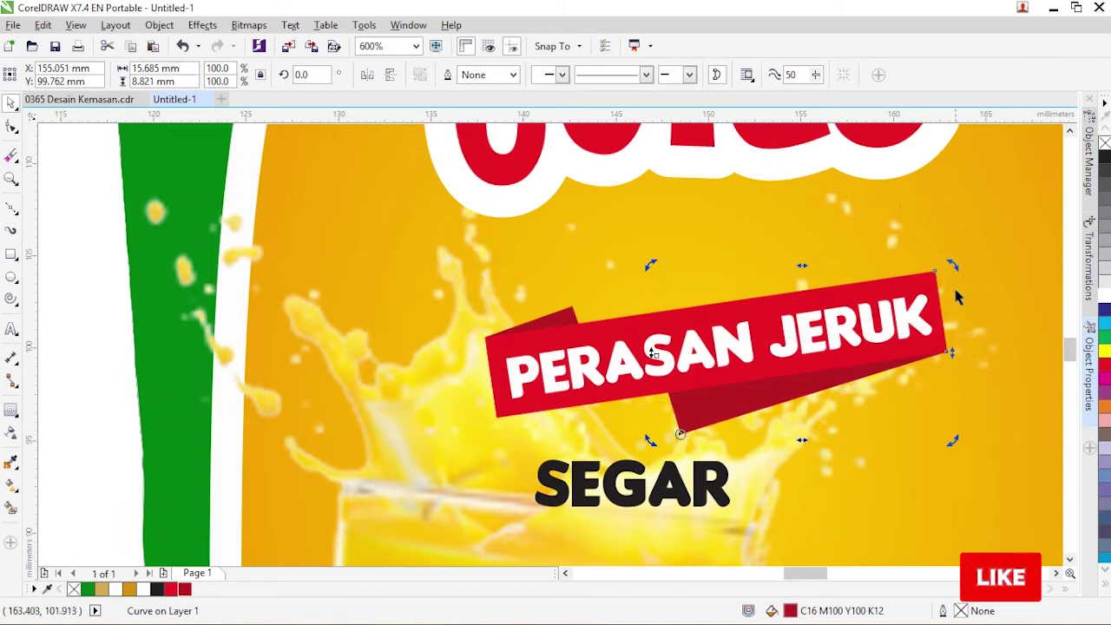
left_click_drag(957, 301, 922, 375)
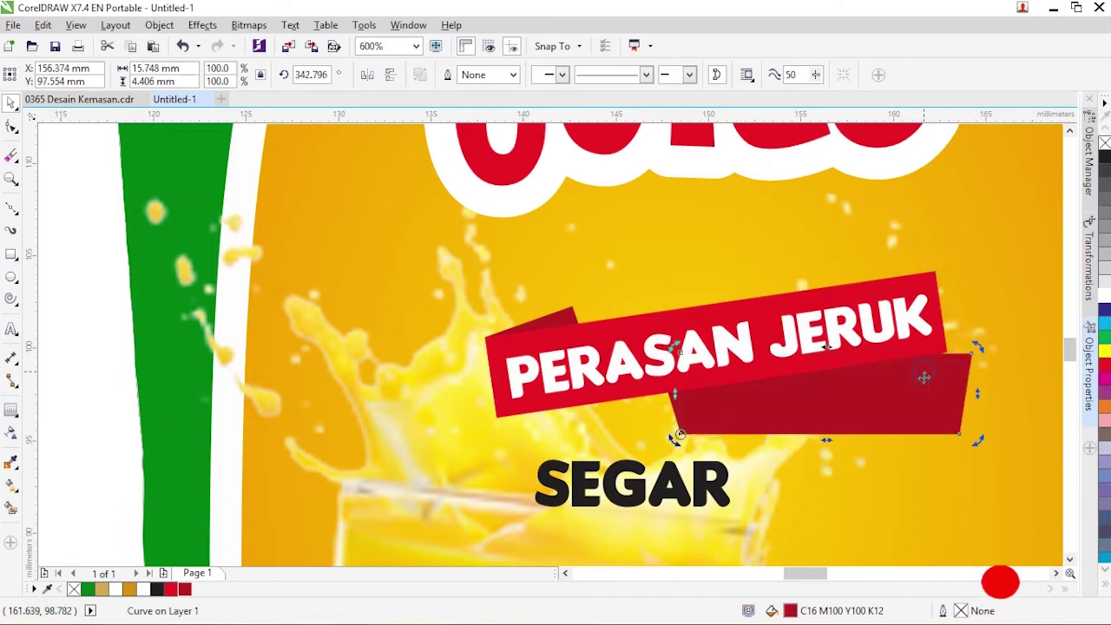
key("ctrl+Page_Down")
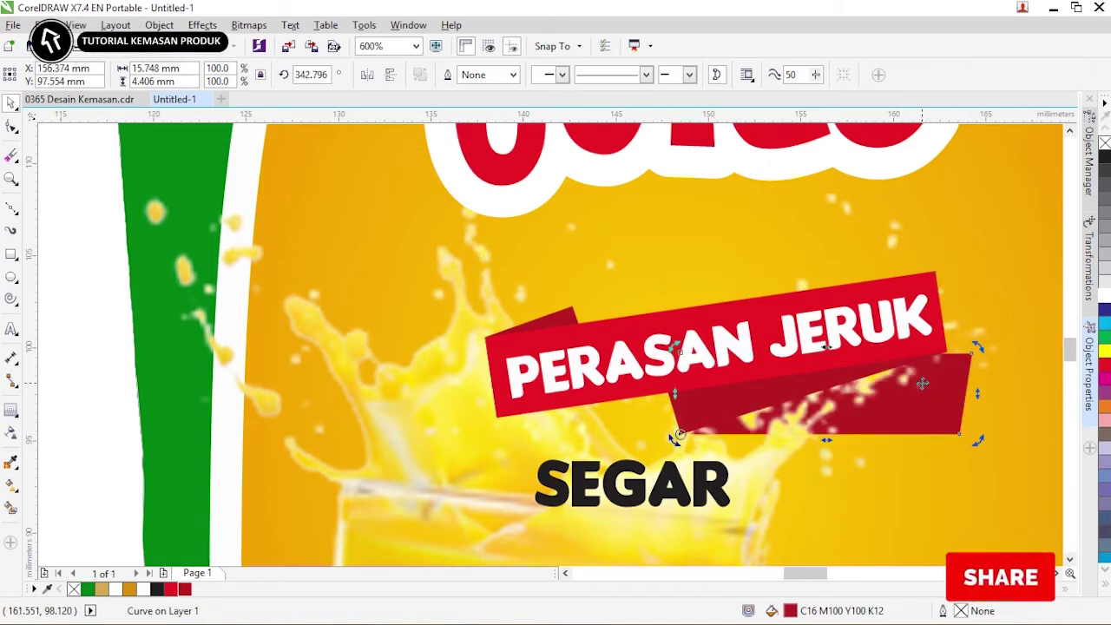
key("ctrl+z")
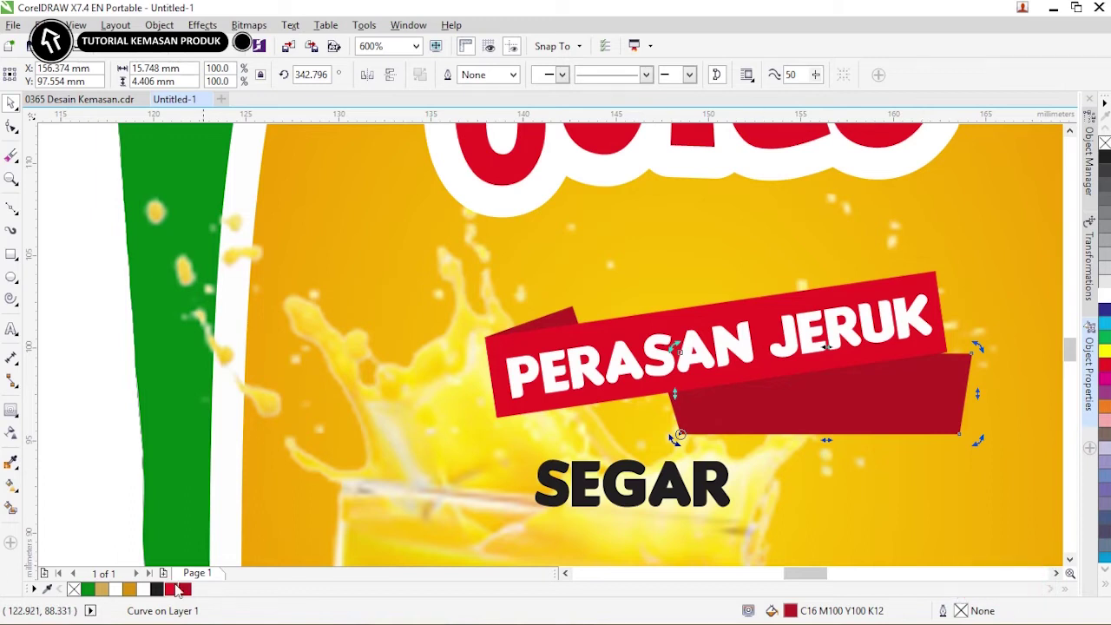
Recolour the ribbon bright red and move SEGAR onto the red strip
left_click(173, 587)
left_click(947, 455)
scroll(933, 427, "up", 1)
left_click_drag(810, 574, 813, 576)
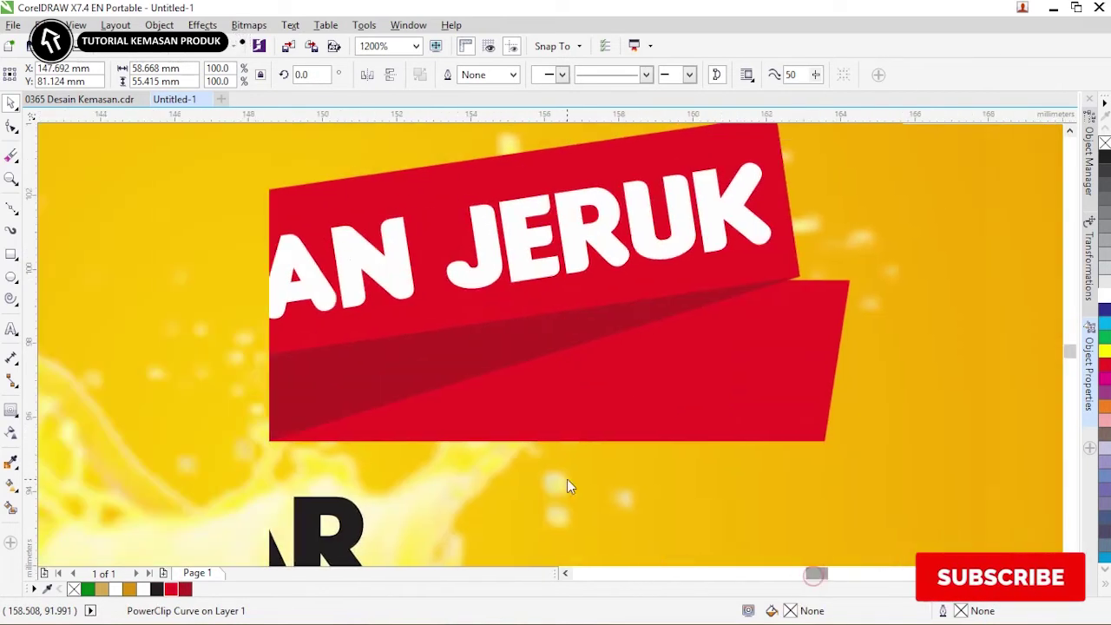
scroll(566, 486, "down", 2)
left_click_drag(471, 503, 679, 390)
Square up the SEGAR strip's right edge by aligning its corner nodes
double_click(694, 398)
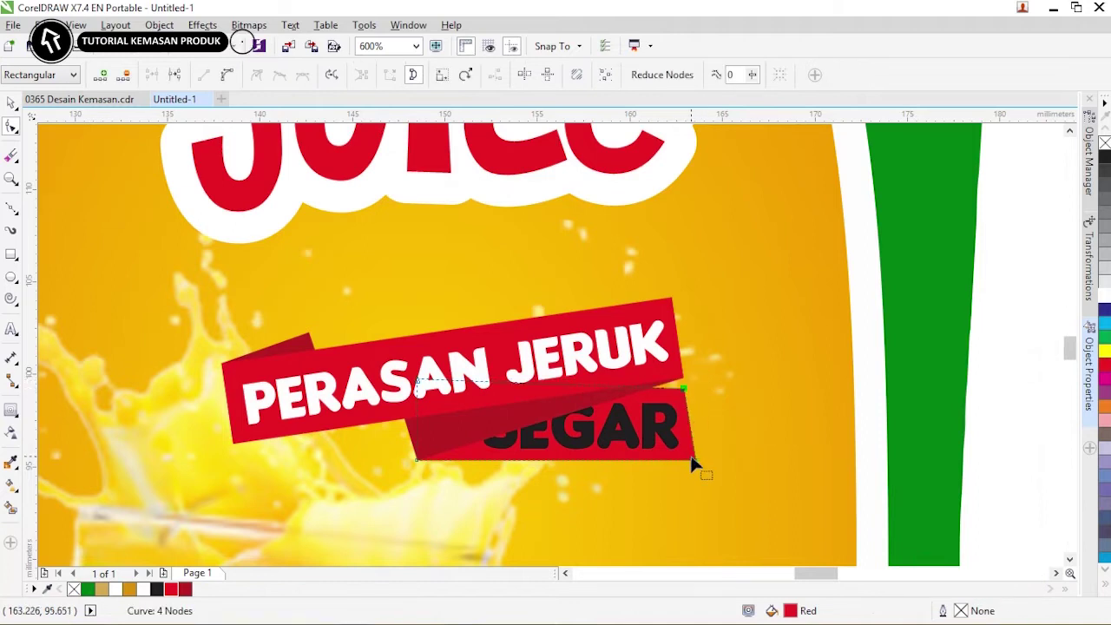
left_click_drag(691, 464, 683, 459)
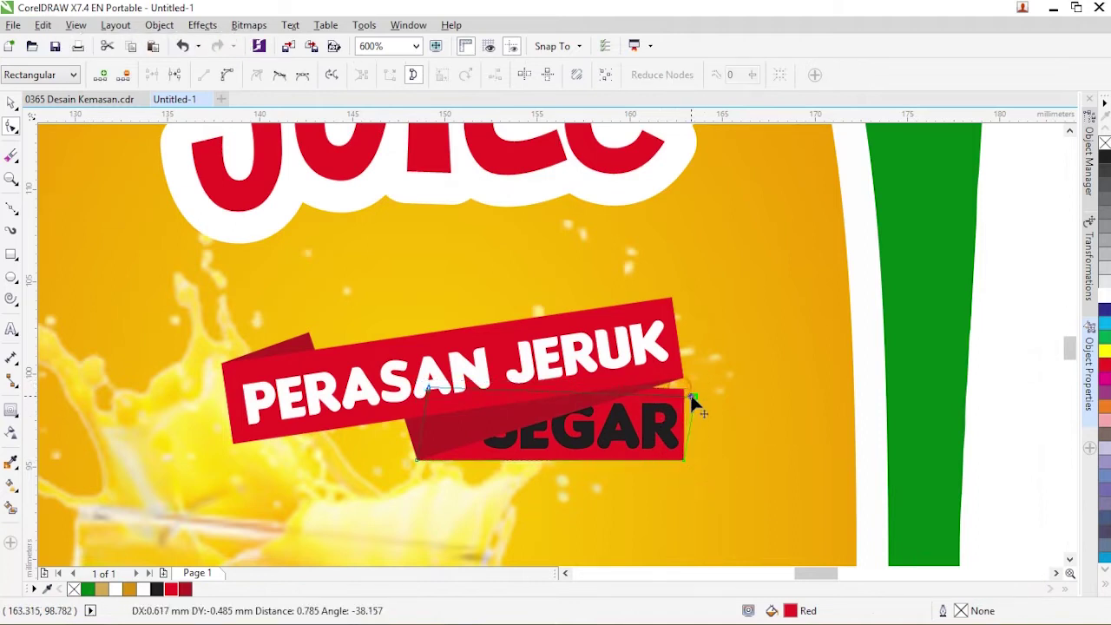
left_click_drag(694, 404, 684, 391)
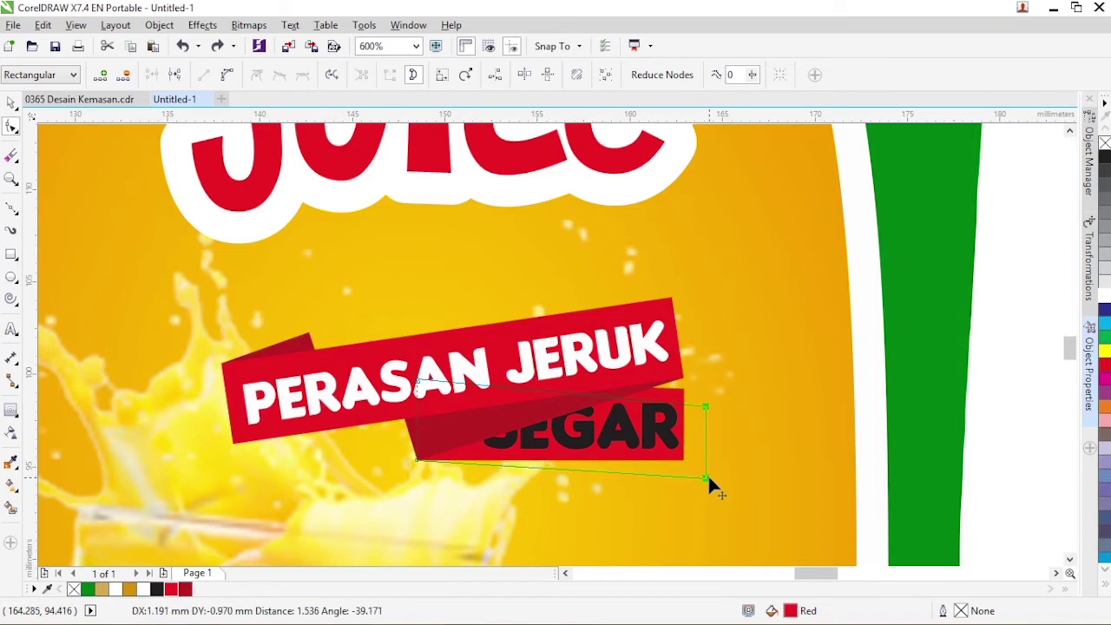
left_click_drag(708, 476, 707, 477)
Position SEGAR on the strip, colour it white and shrink it
left_click(11, 103)
left_click_drag(597, 438, 623, 451)
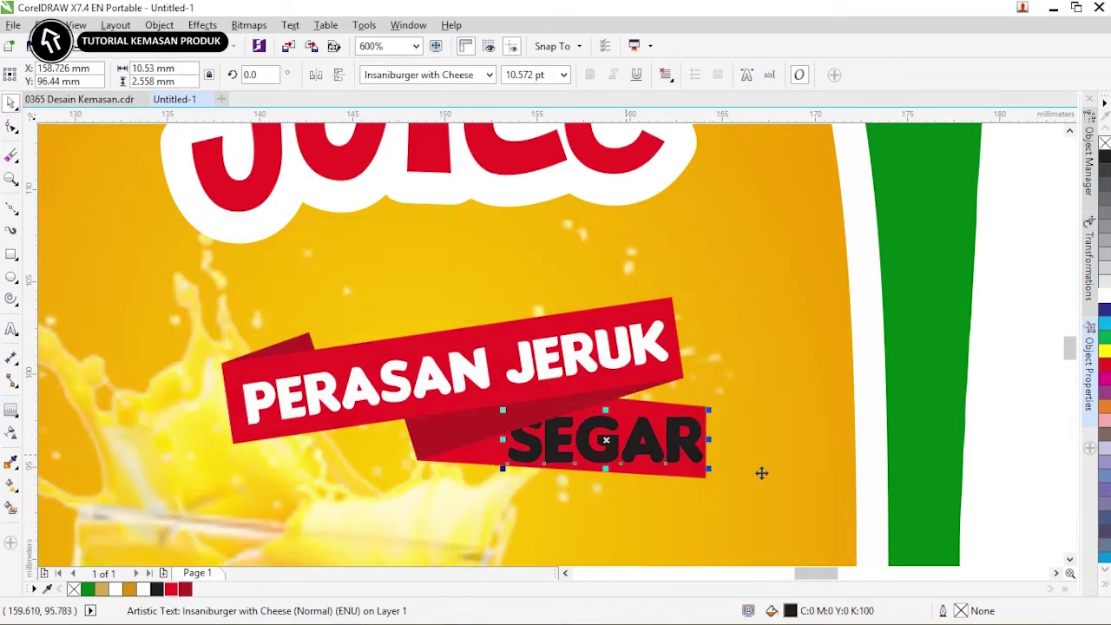
left_click(1107, 298)
left_click_drag(708, 410, 674, 419)
left_click(697, 424)
key("F10")
left_click(547, 445)
left_click(10, 103)
left_click(725, 400)
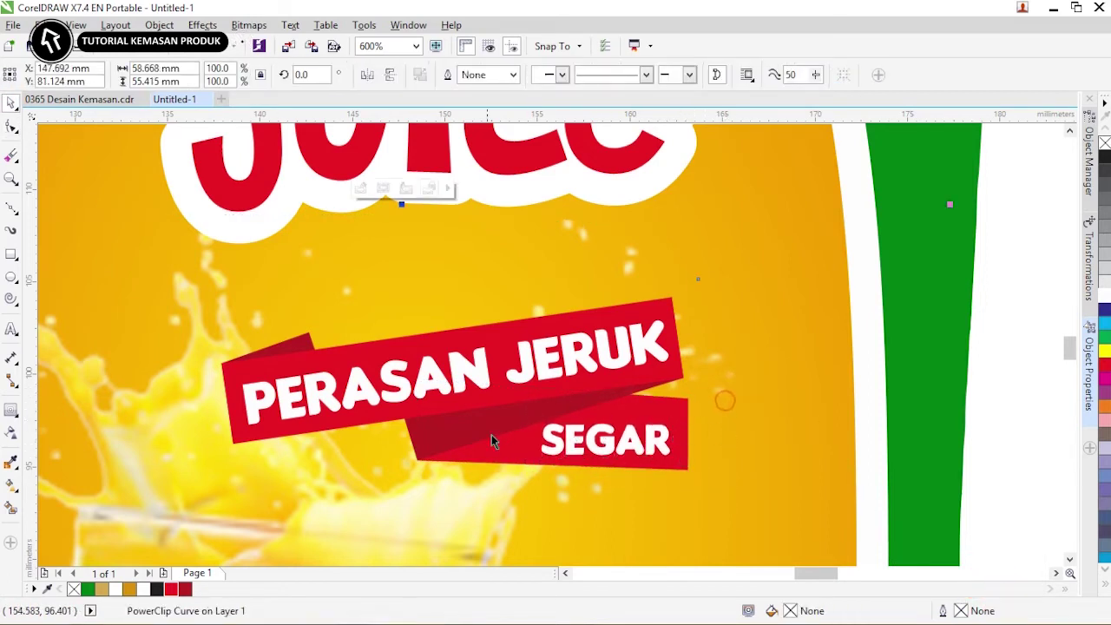
Add a dark red strip below the SEGAR strip and reshape it into a smaller fold
left_click_drag(463, 426, 492, 511)
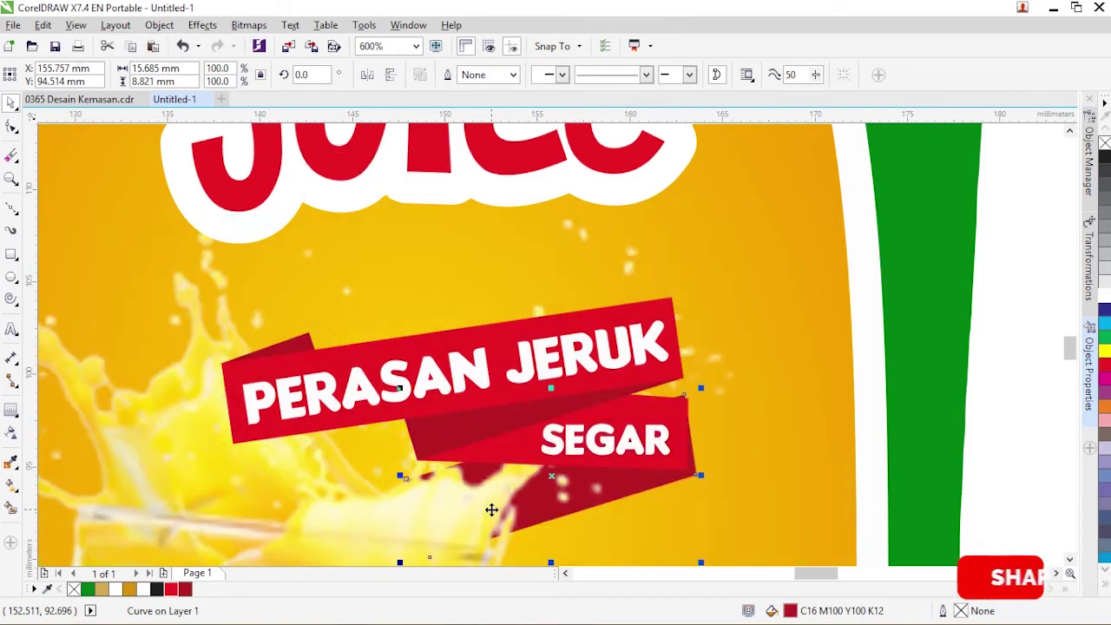
key("F10")
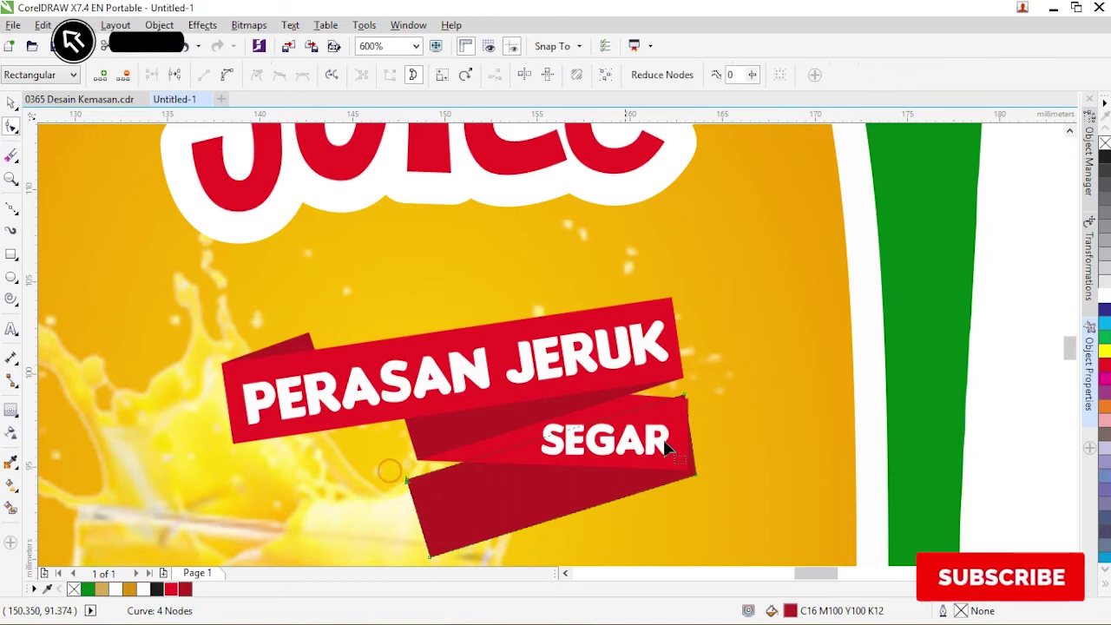
left_click_drag(687, 469, 687, 470)
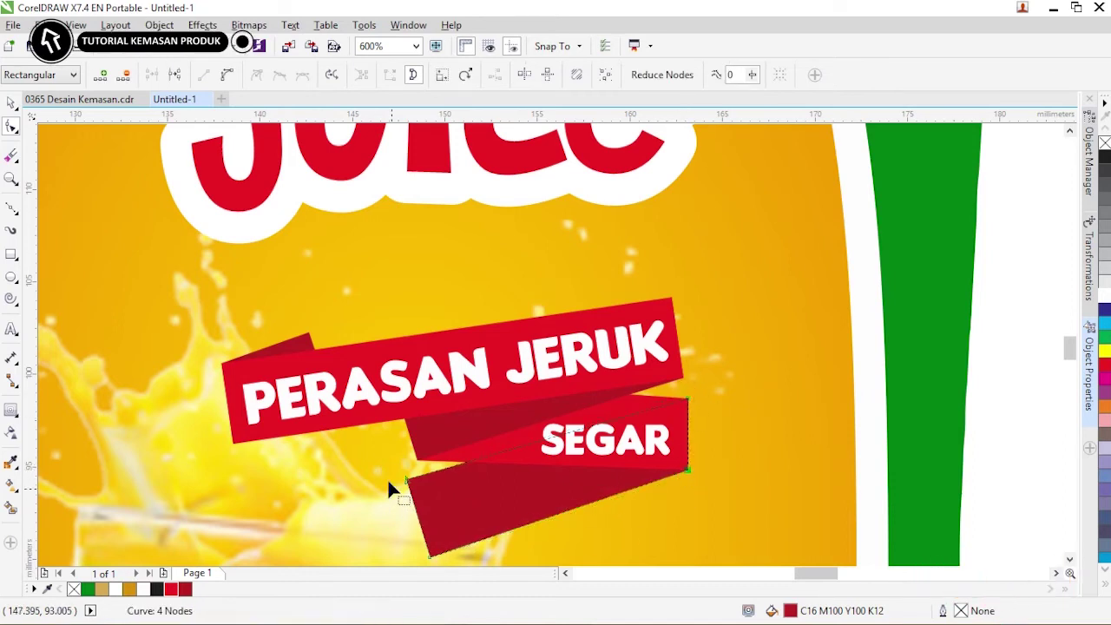
scroll(389, 488, "down", 1)
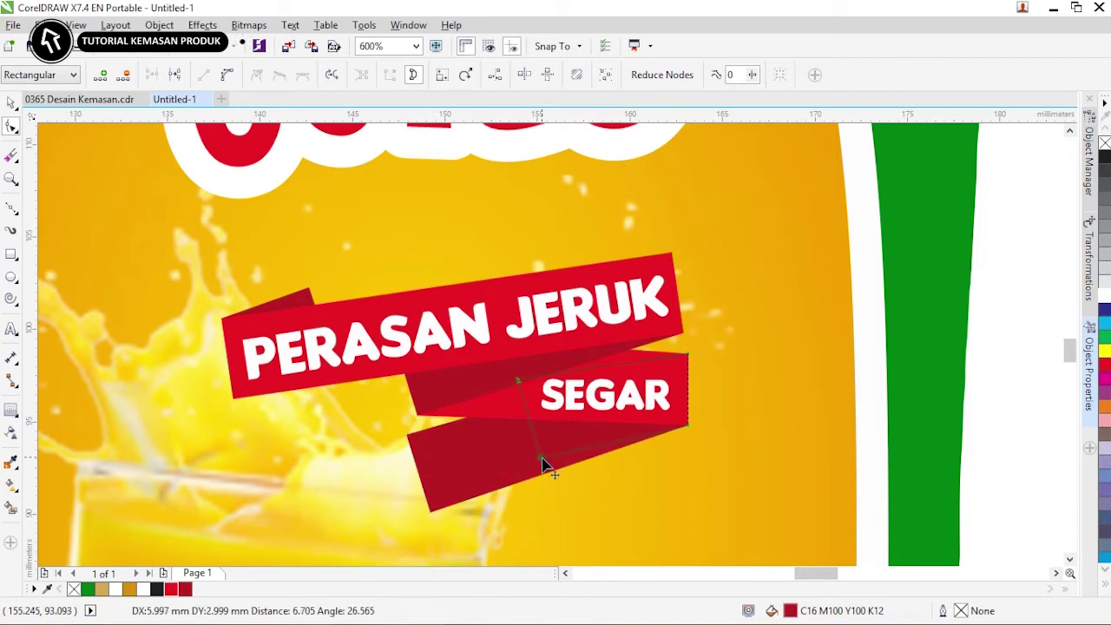
left_click_drag(541, 464, 540, 458)
Group the five ribbon and text pieces and move the label up slightly
left_click(11, 104)
left_click(864, 257)
scroll(864, 257, "down", 2)
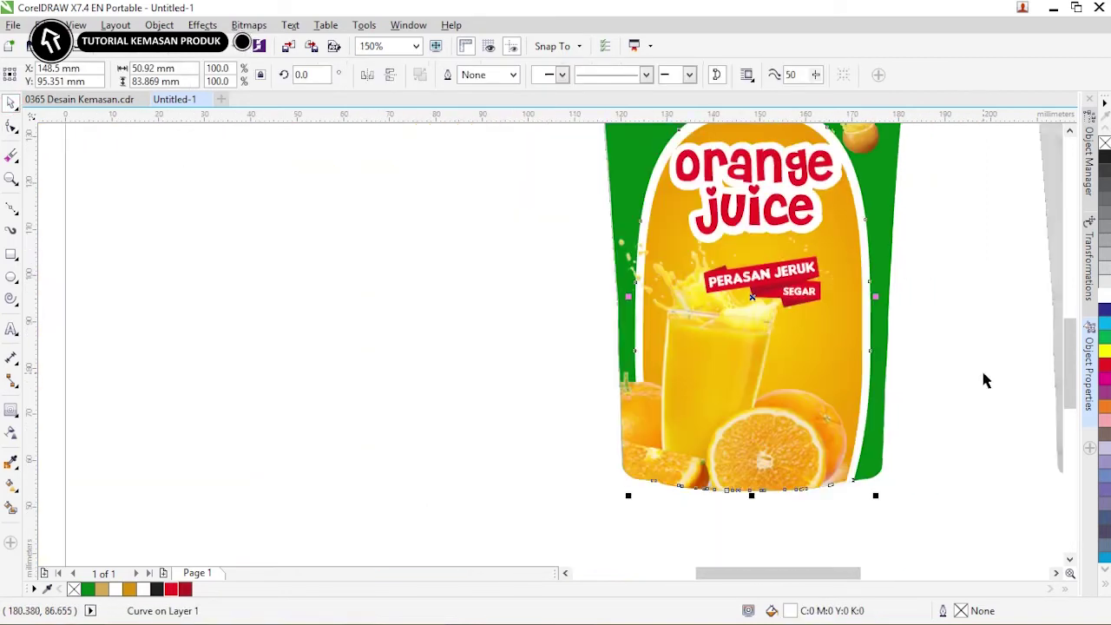
left_click_drag(968, 352, 666, 238)
key("ctrl+g")
left_click_drag(812, 269, 812, 255)
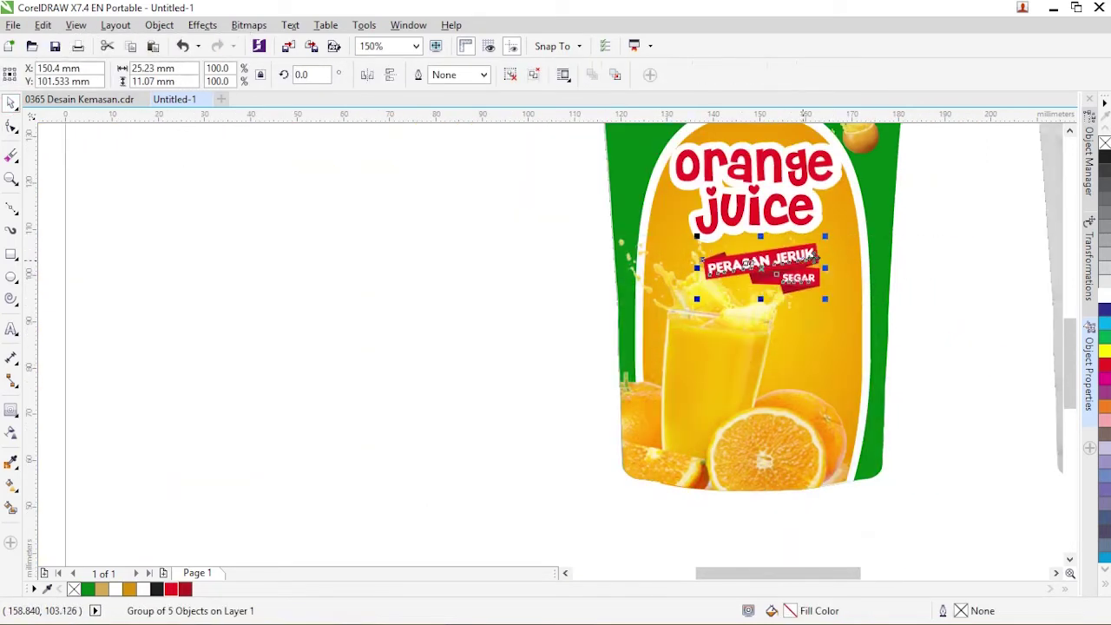
Zoom in on the pouch and nudge the orange juice title and orange image
left_click(929, 230)
key("F4")
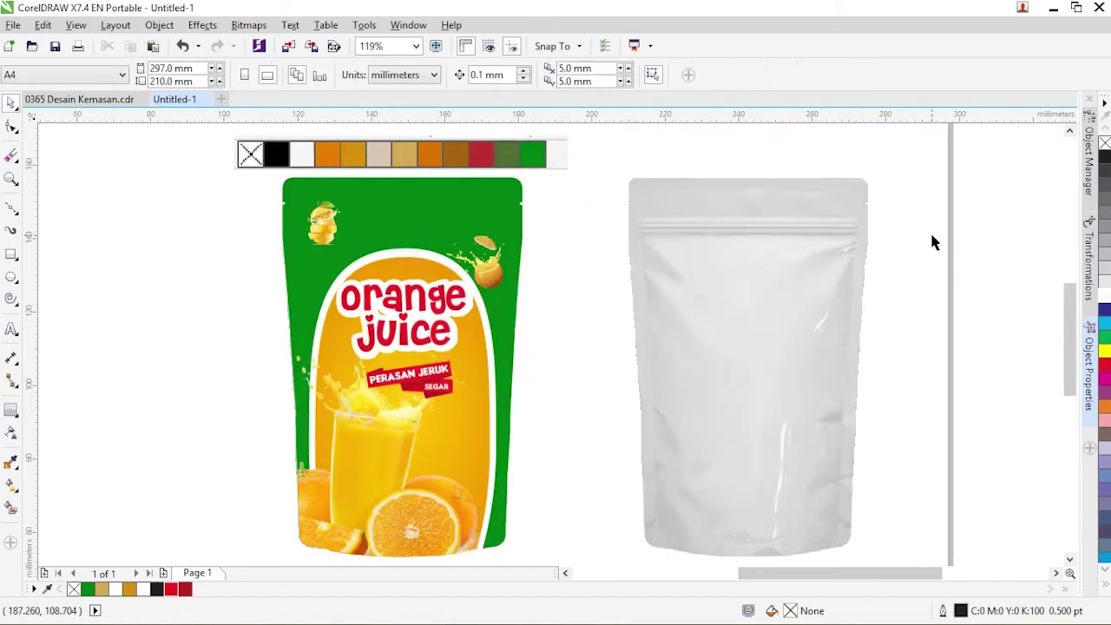
key("z")
left_click_drag(189, 205, 690, 469)
left_click(11, 103)
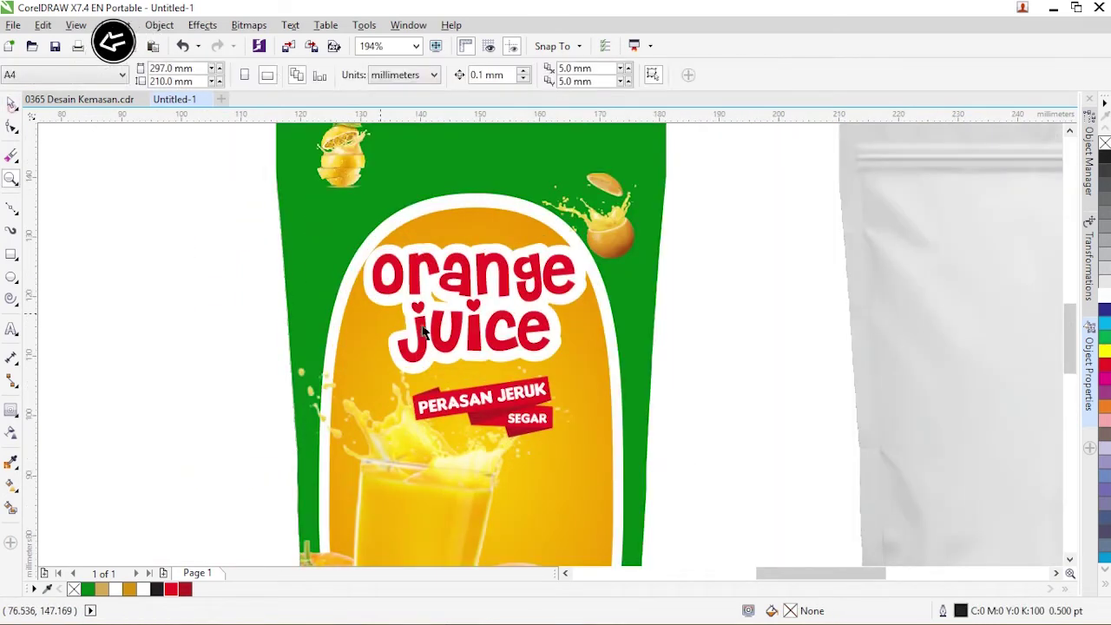
left_click_drag(454, 308, 450, 315)
left_click(703, 226)
left_click_drag(628, 232, 632, 243)
left_click(718, 255)
Ungroup all the label pieces and place a copy of PERASAN JERUK at the upper left
left_click(529, 392)
right_click(530, 395)
left_click(581, 283)
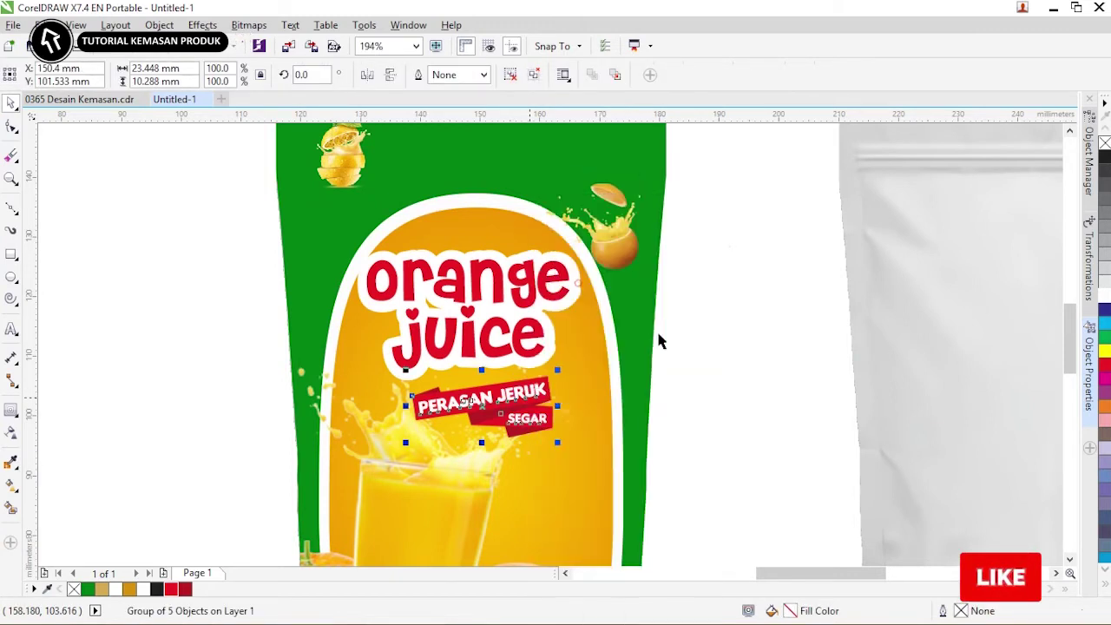
left_click(679, 338)
left_click_drag(533, 391, 394, 196)
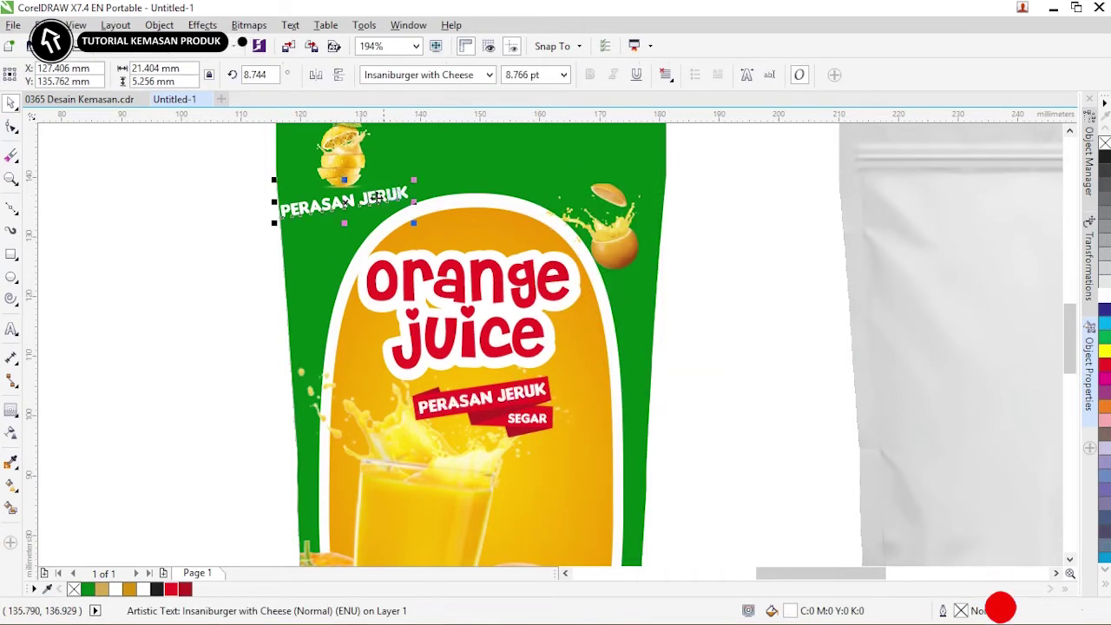
Retype the copied text as VITAMIN and move it right on the green area
key("ctrl+a")
type("v")
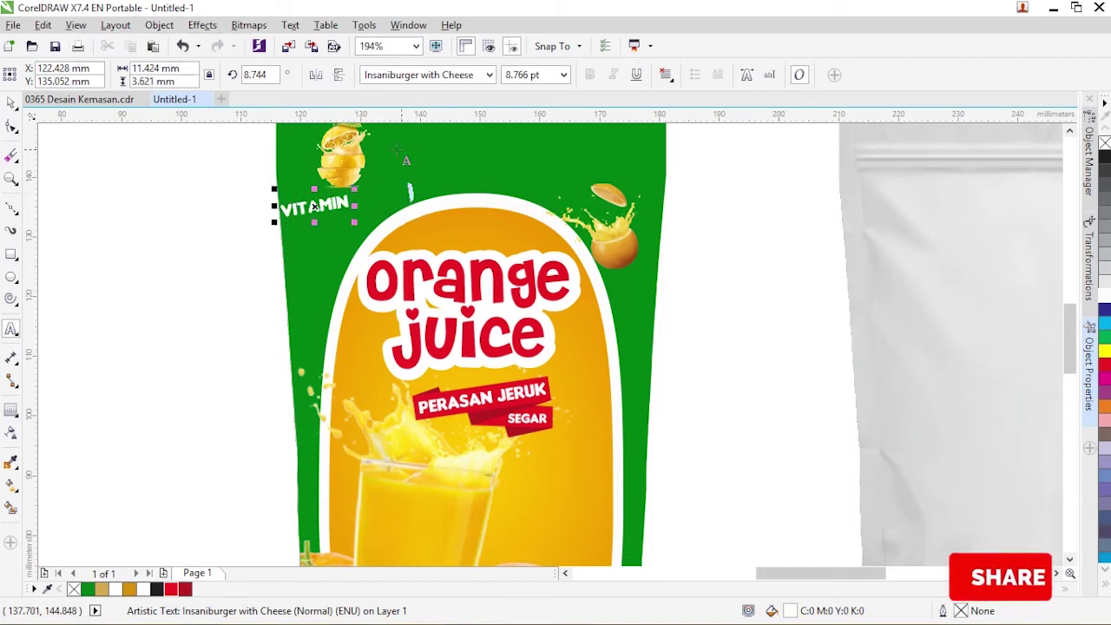
left_click_drag(314, 206, 342, 247)
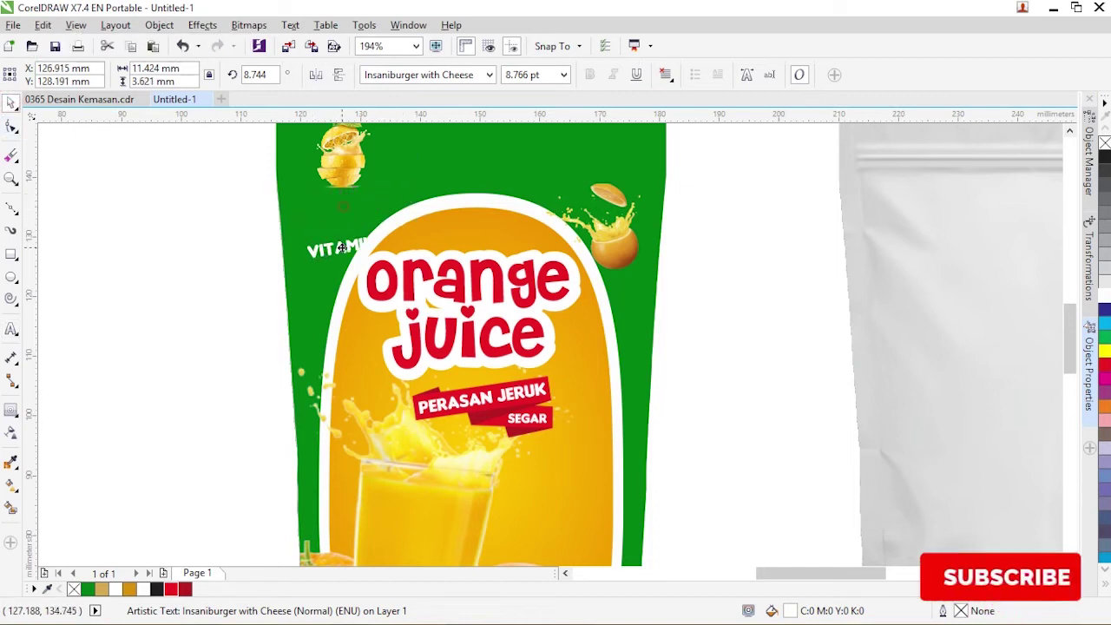
Duplicate it below as a large C letter and convert it to curves
right_click(342, 247)
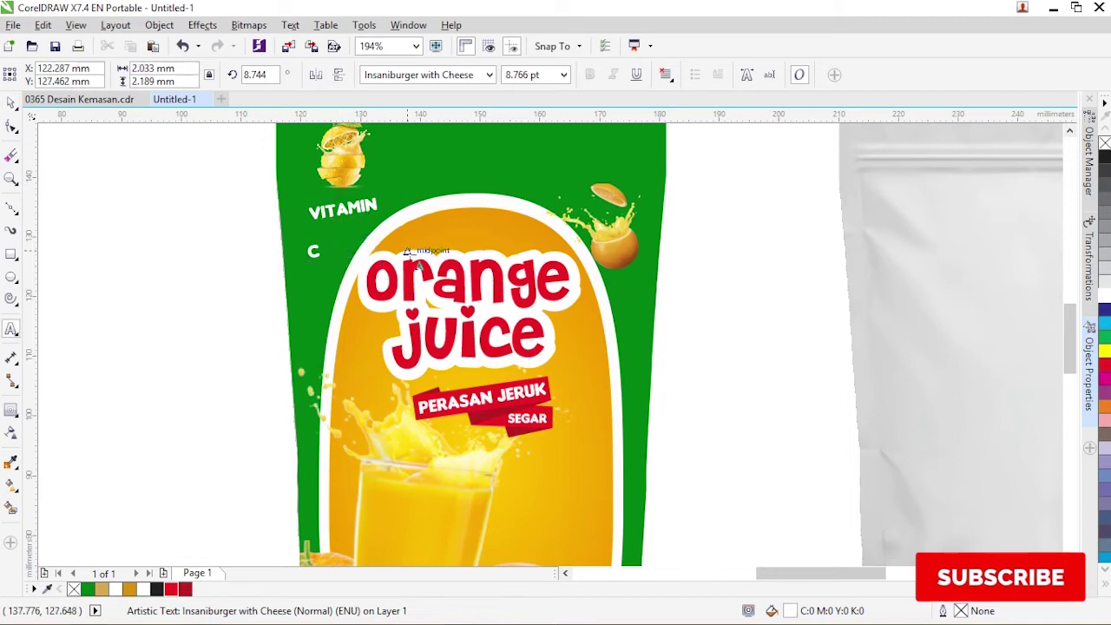
left_click(12, 103)
left_click_drag(325, 263, 353, 294)
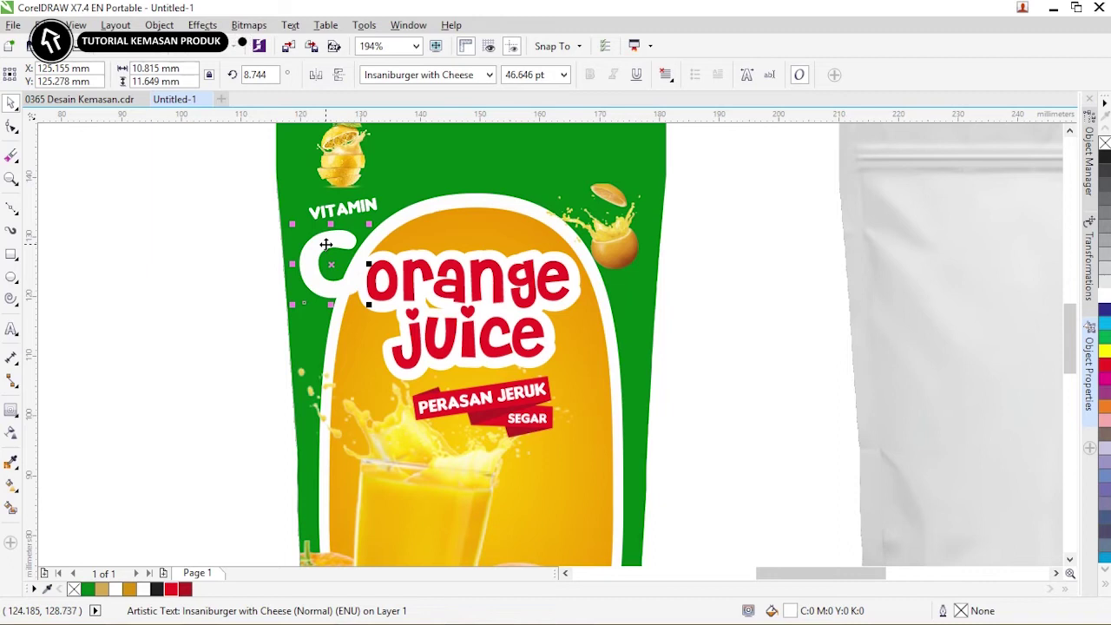
key("ctrl+q")
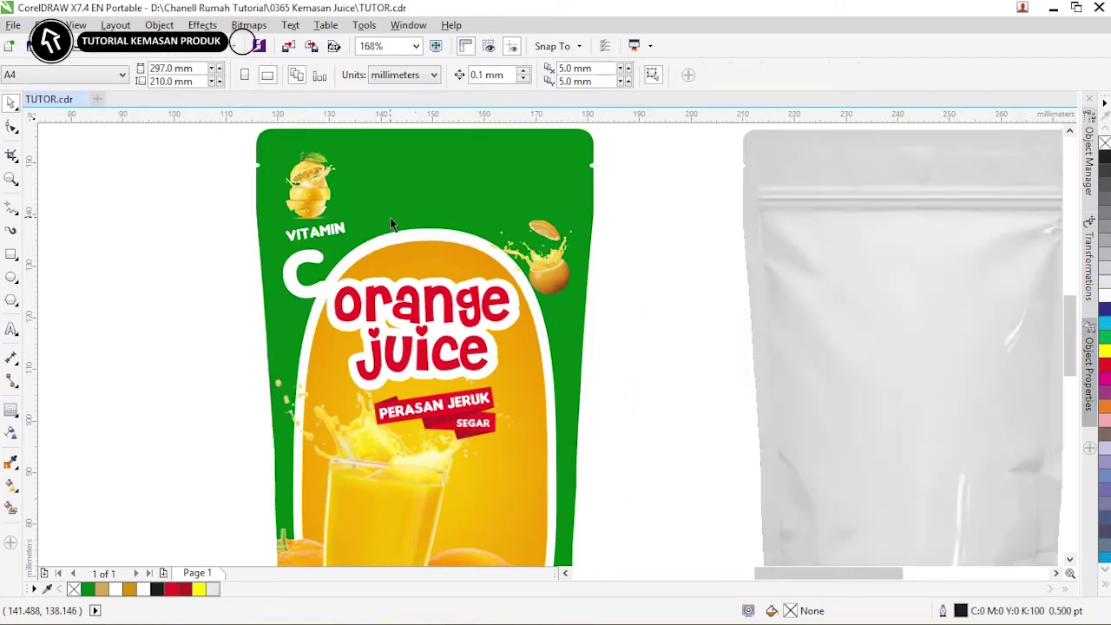
Apply Object > Convert Outline to Object to the large white C
left_click(318, 198)
scroll(313, 170, "up", 2)
scroll(1068, 317, "up", 1)
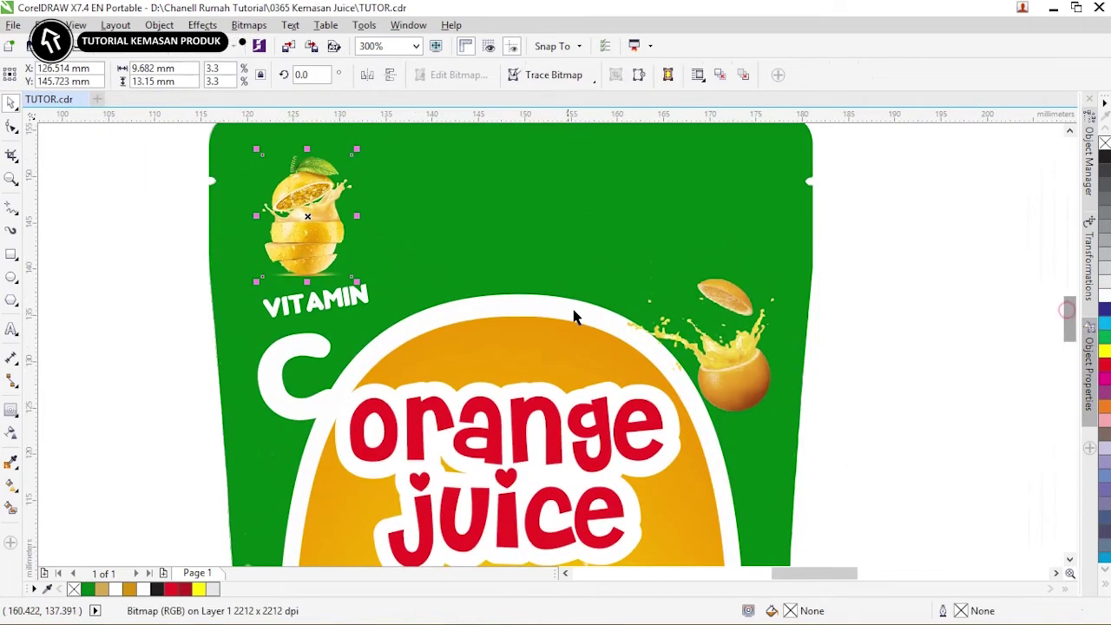
left_click(349, 355)
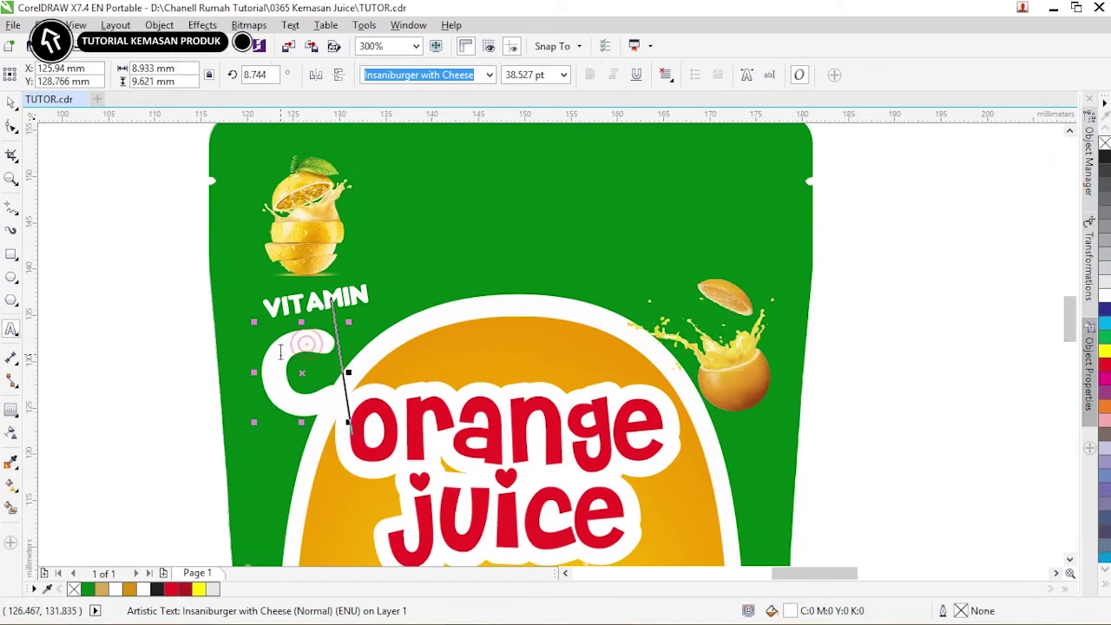
left_click(159, 26)
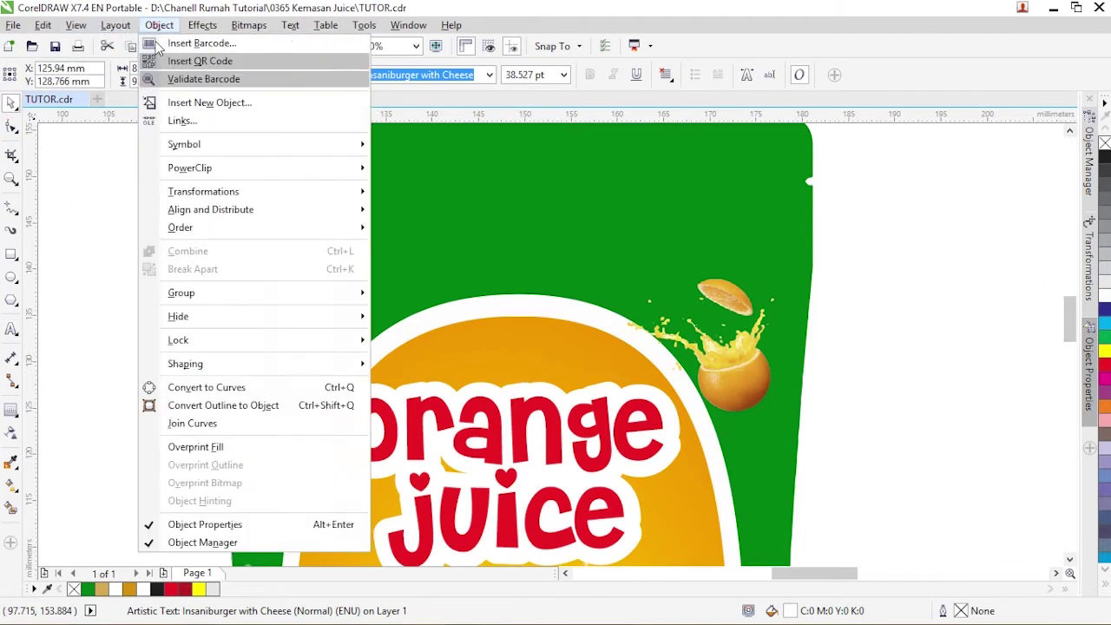
left_click(213, 405)
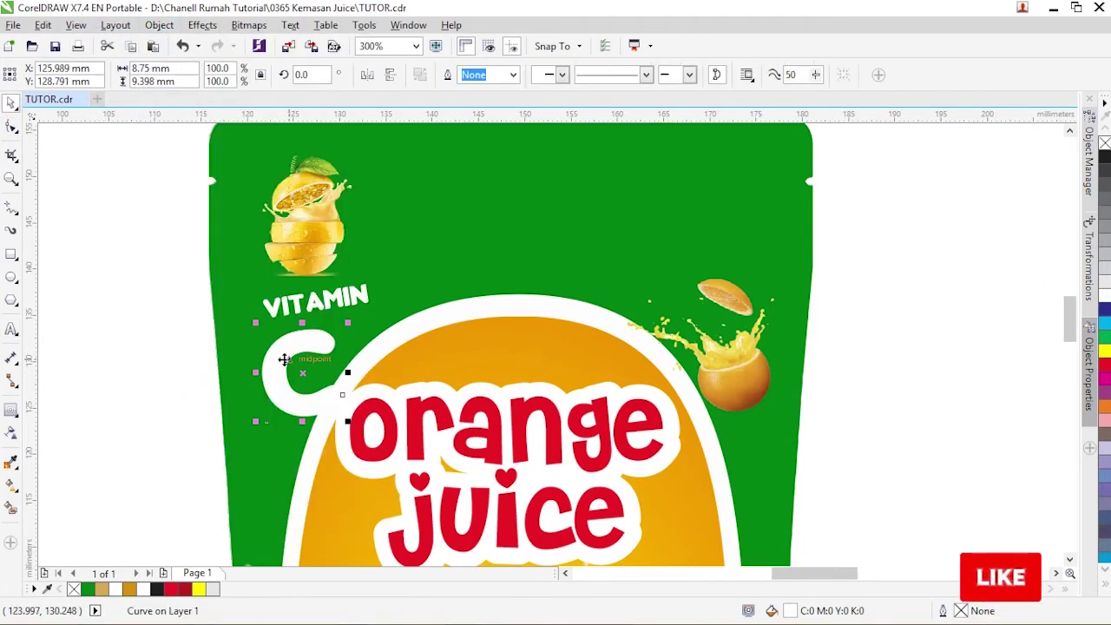
key("F10")
Give the C an outside contour with the Contour tool
left_click(11, 102)
left_click(11, 409)
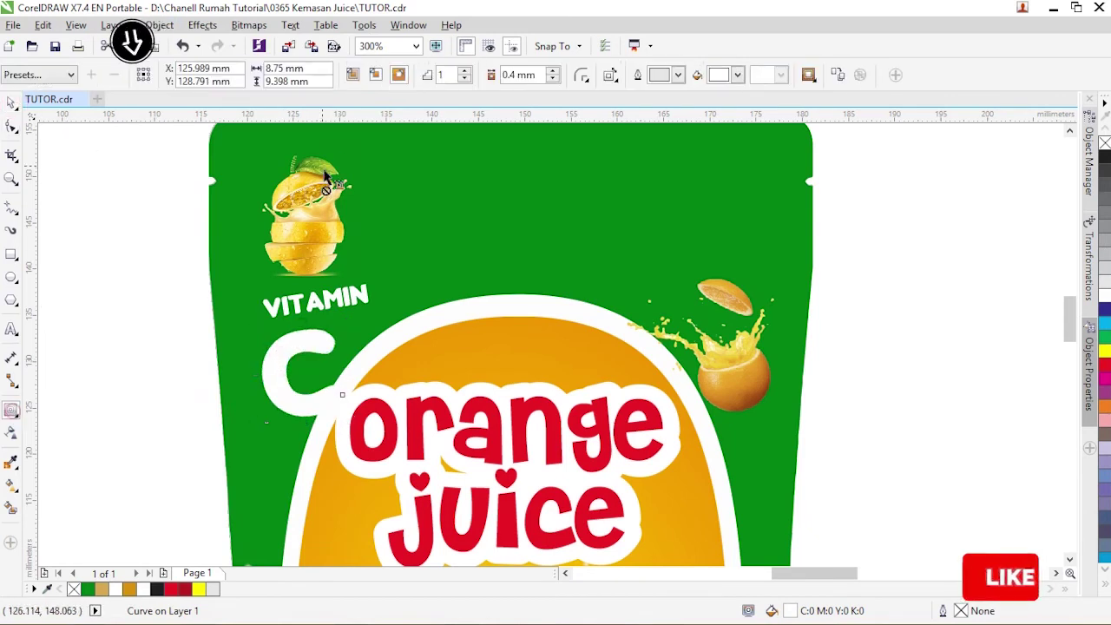
left_click(398, 75)
left_click(11, 102)
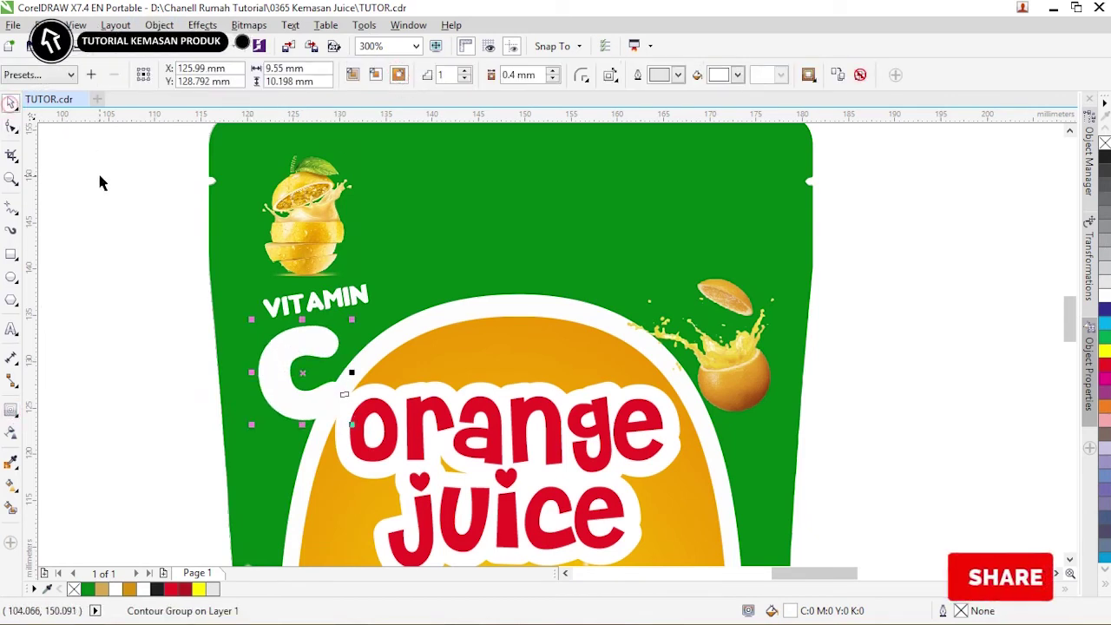
left_click(99, 176)
left_click(299, 212)
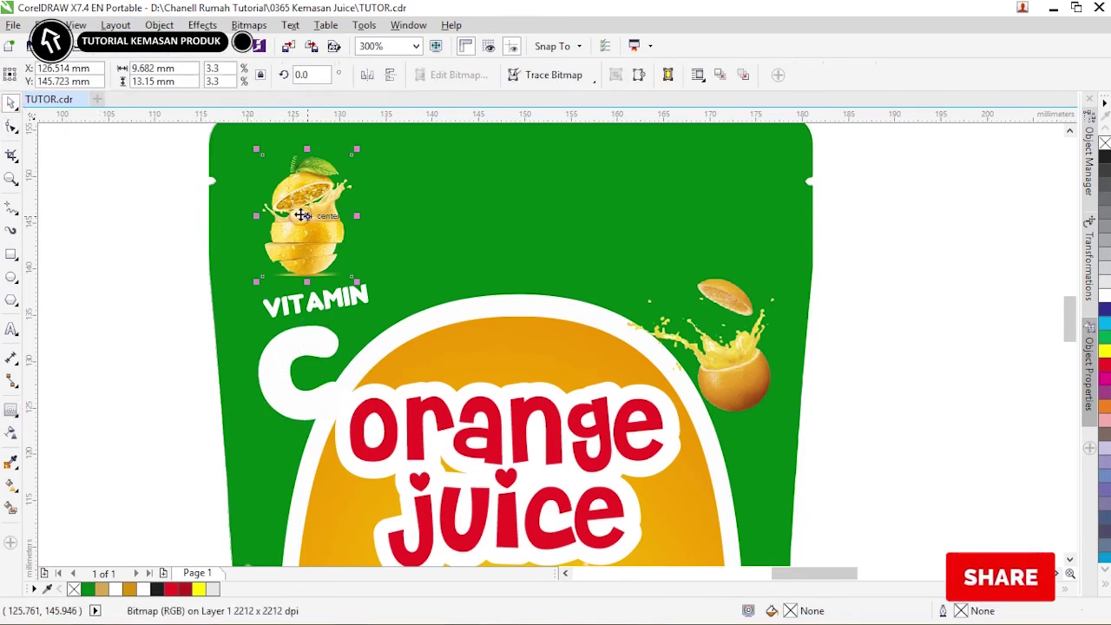
PowerClip the lemon photo inside the C and place VITAMIN above the C
left_click_drag(298, 362, 298, 365)
right_click(297, 365)
left_click(338, 171)
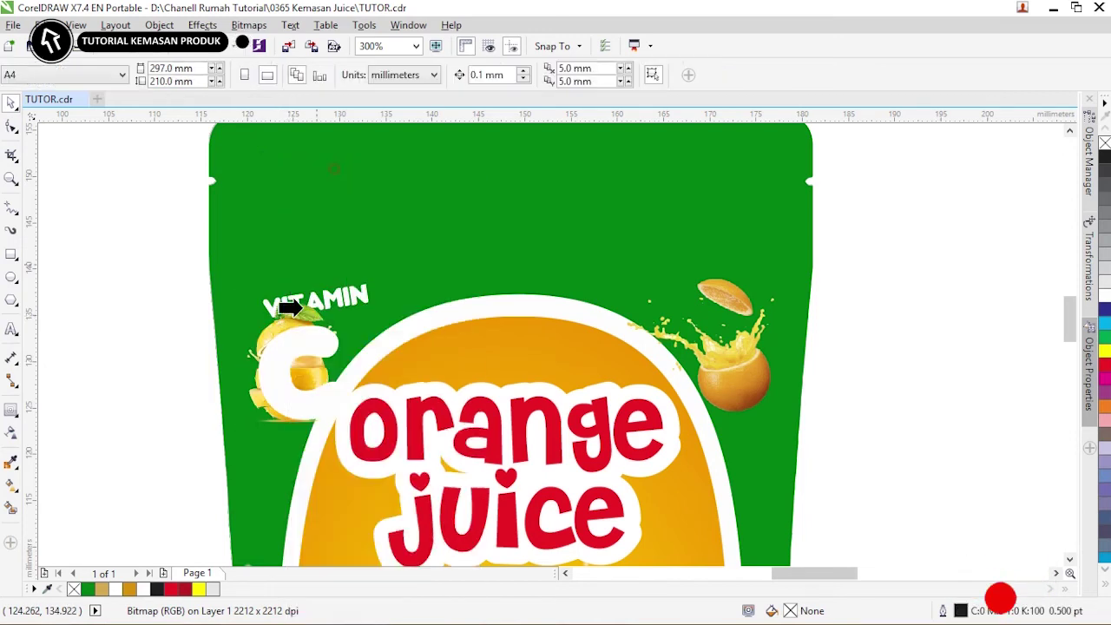
left_click(269, 344)
scroll(290, 348, "up", 2)
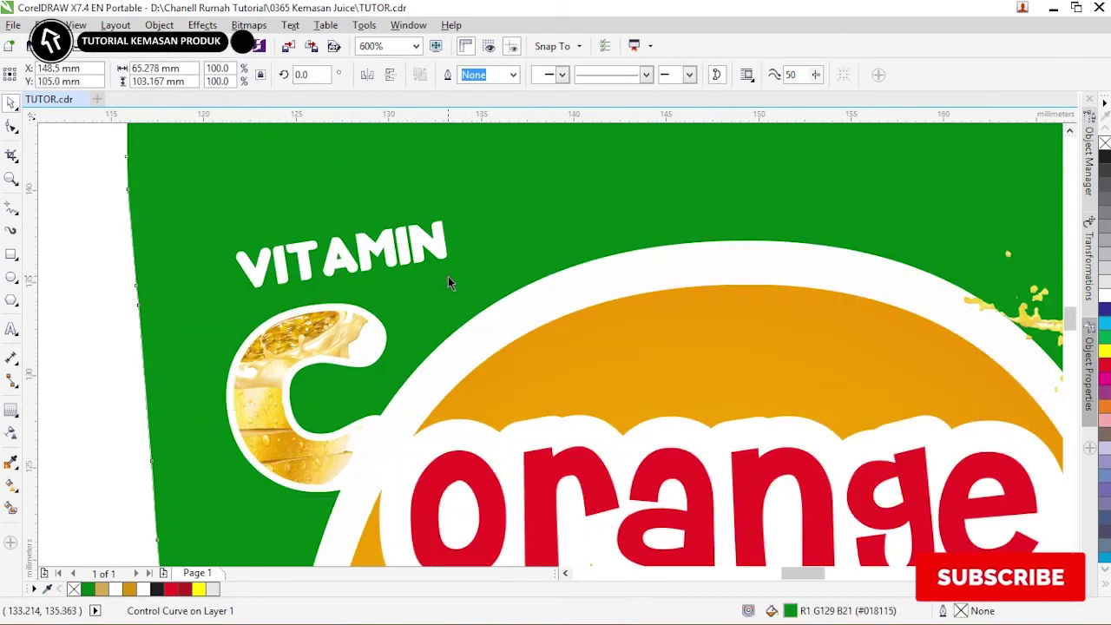
left_click_drag(339, 347, 364, 284)
left_click_drag(436, 244, 387, 169)
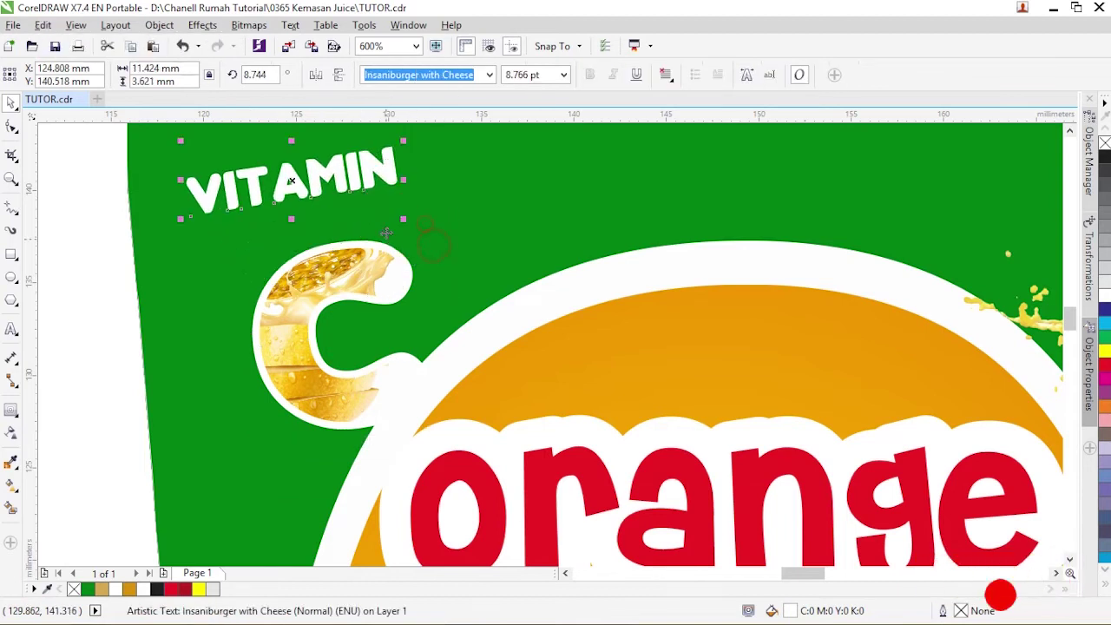
Edit the PowerClip to shift and enlarge the lemon photo inside the C
left_click(359, 278)
right_click(359, 277)
left_click(416, 171)
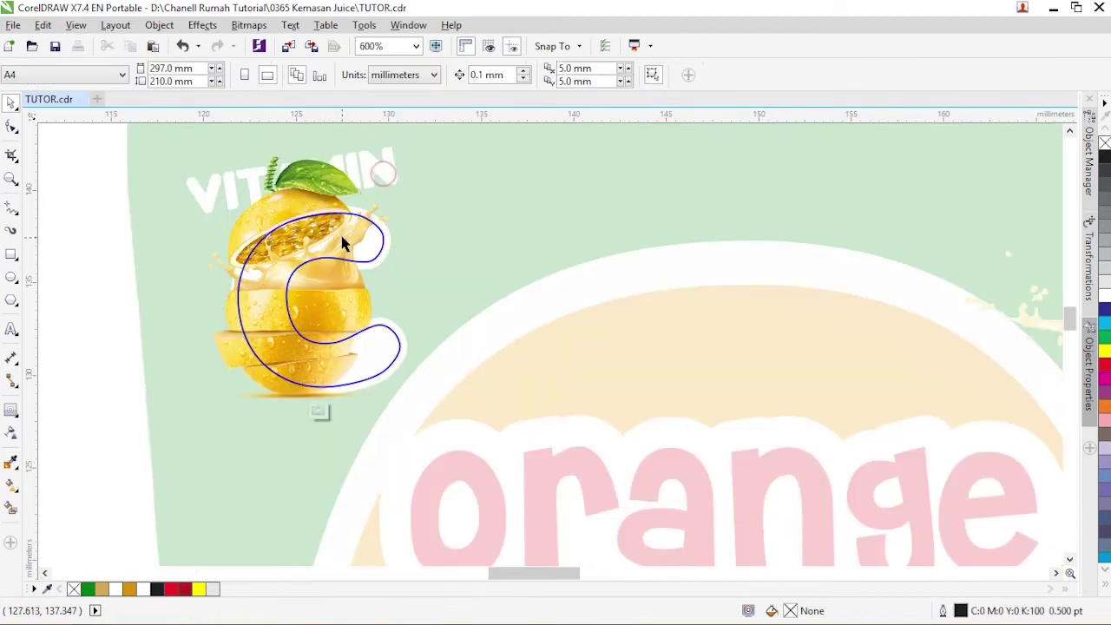
left_click_drag(343, 245, 365, 245)
left_click_drag(413, 152, 421, 136)
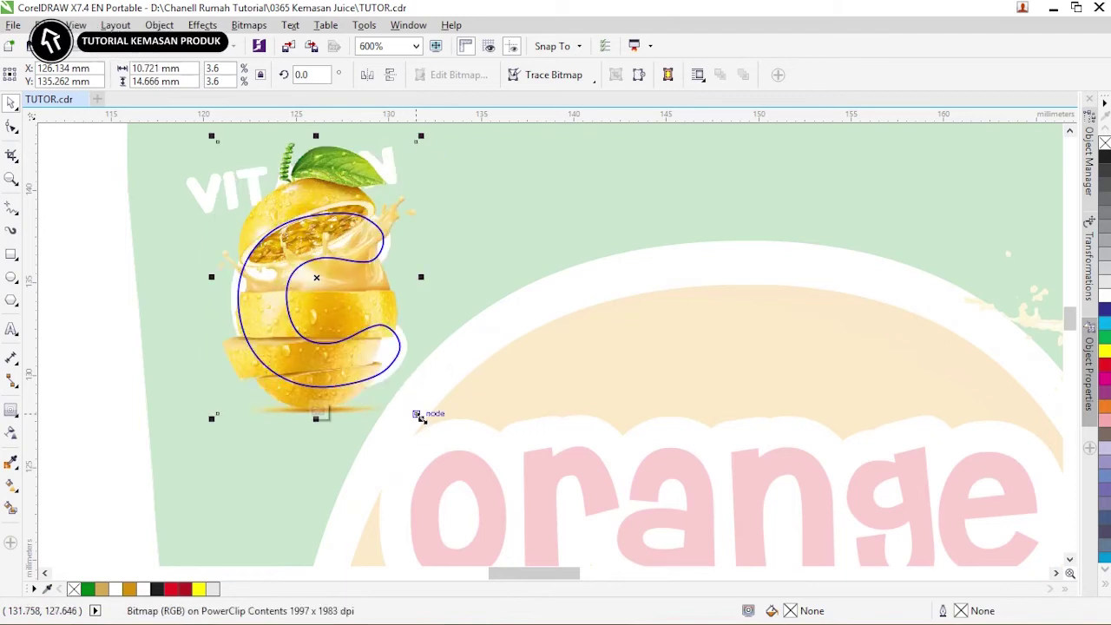
left_click_drag(421, 417, 426, 426)
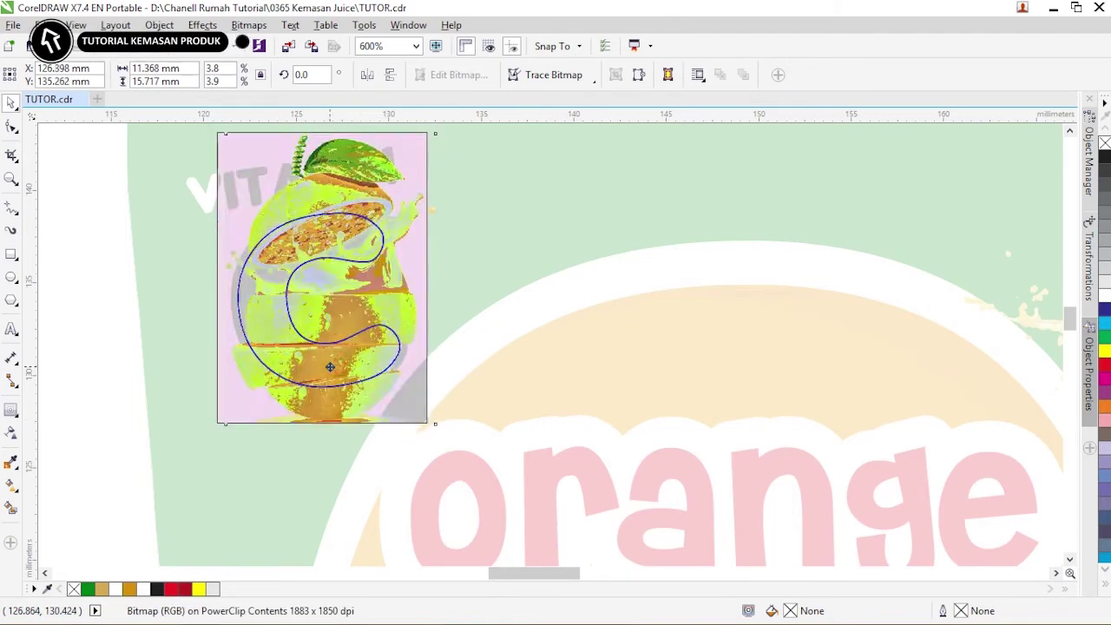
right_click(330, 367)
left_click(355, 228)
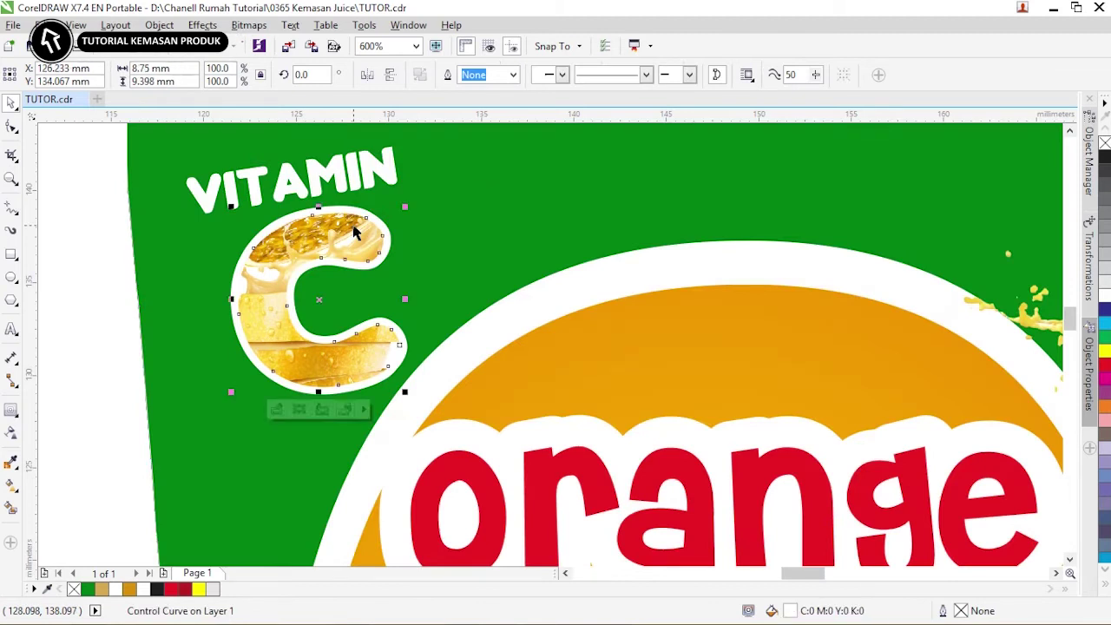
Move VITAMIN and the C up together about 4 mm
scroll(355, 228, "down", 2)
left_click(376, 201, "shift")
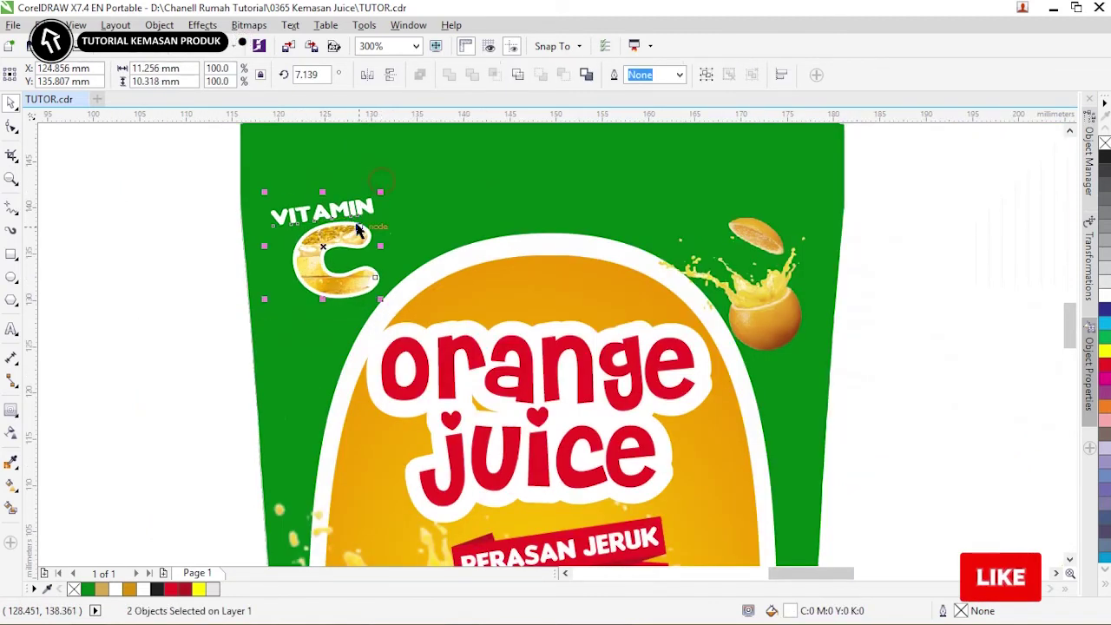
left_click_drag(346, 233, 344, 192)
scroll(344, 192, "down", 1)
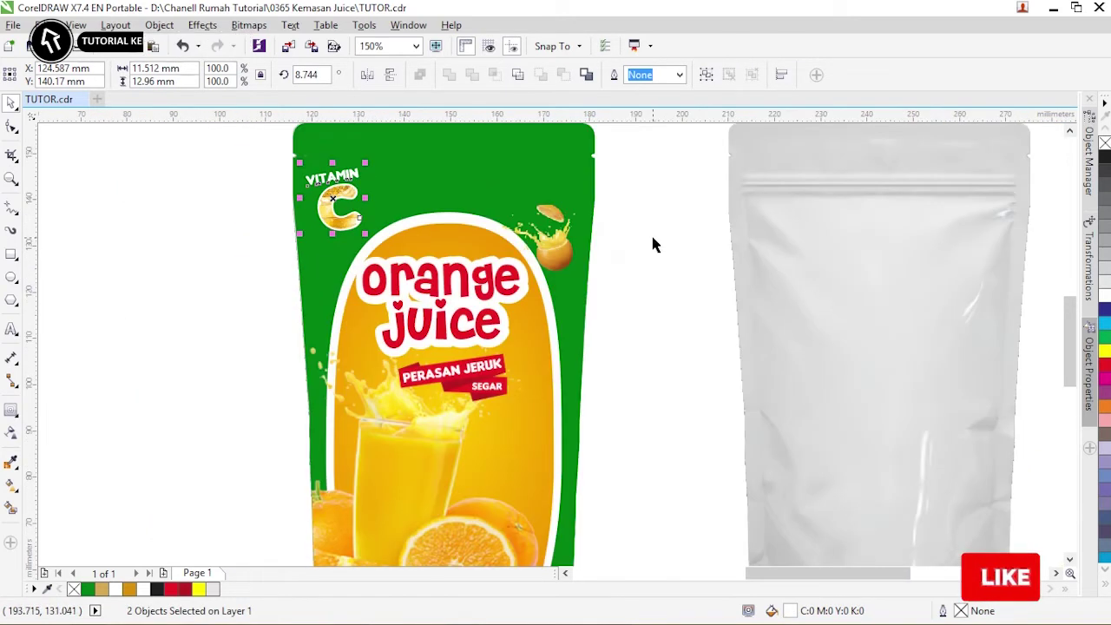
Draw a small polygon triangle right of the banner and rotate it sideways
left_click(652, 235)
left_click(631, 250)
left_click_drag(1070, 334, 1070, 346)
key("z")
left_click_drag(334, 255, 650, 381)
left_click(12, 301)
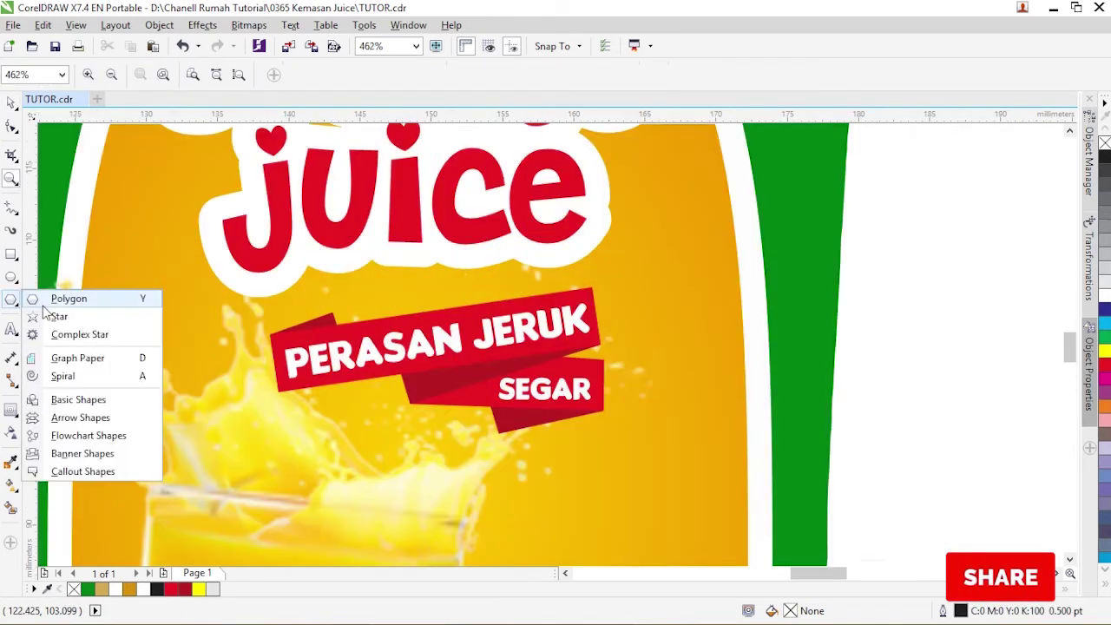
left_click(82, 295)
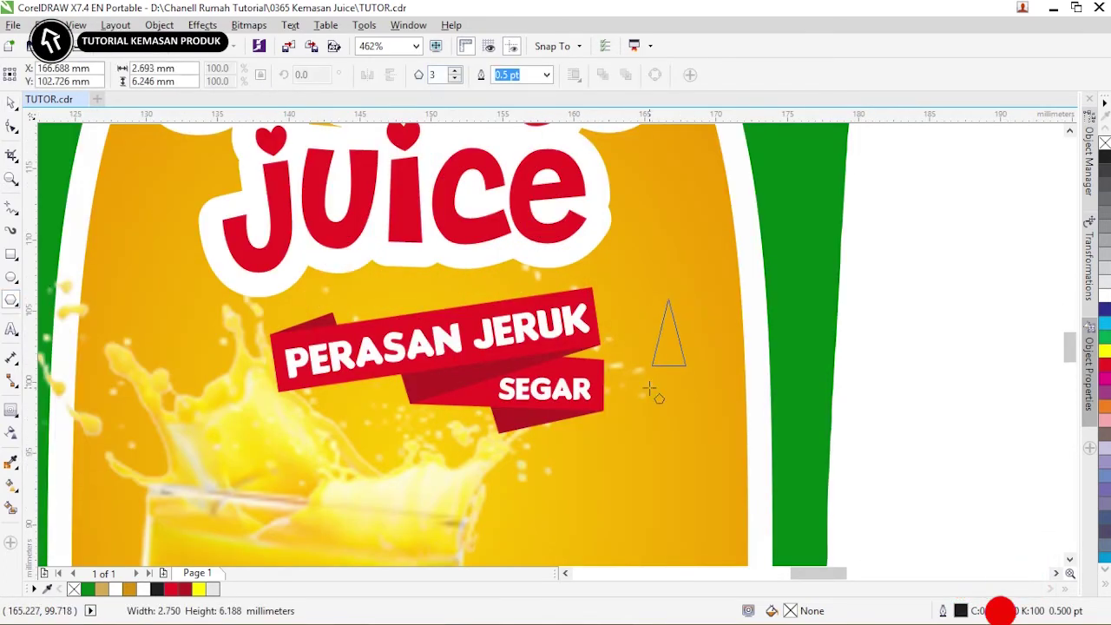
left_click_drag(649, 390, 657, 391)
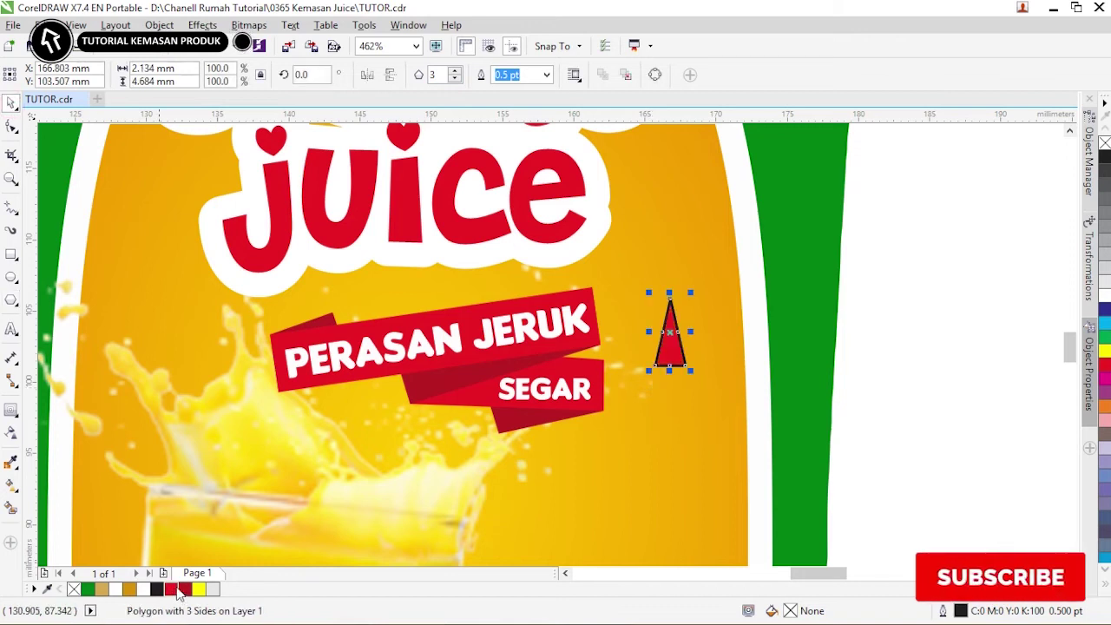
left_click(670, 343)
left_click_drag(692, 368, 686, 296)
left_click(699, 273)
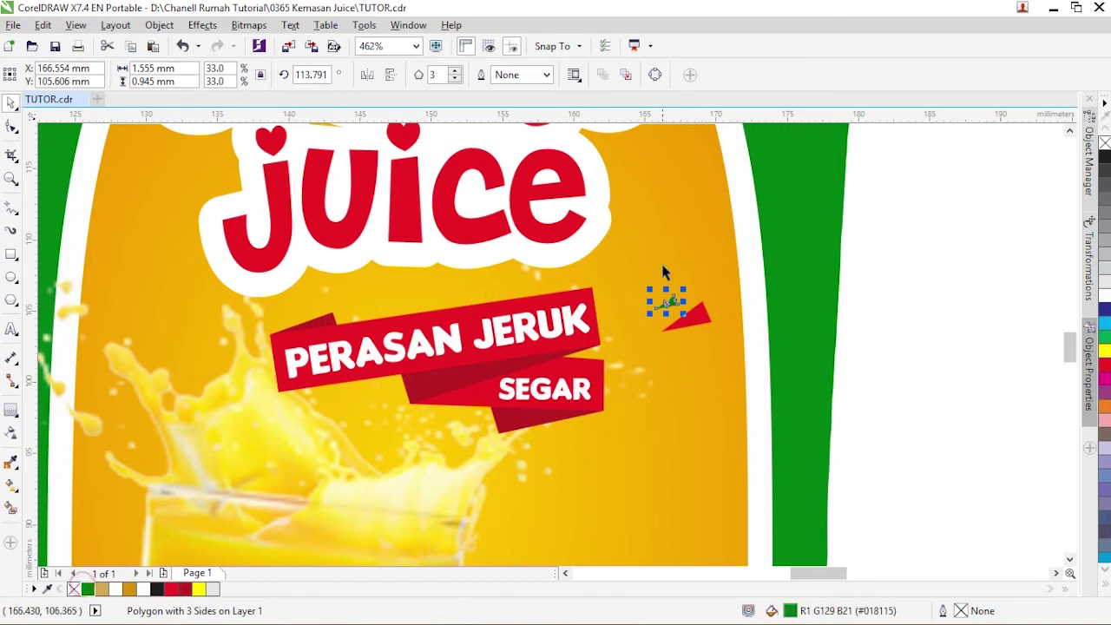
Nudge the green triangle up slightly beside the red one
left_click(666, 252)
left_click_drag(669, 303, 669, 299)
left_click(668, 297)
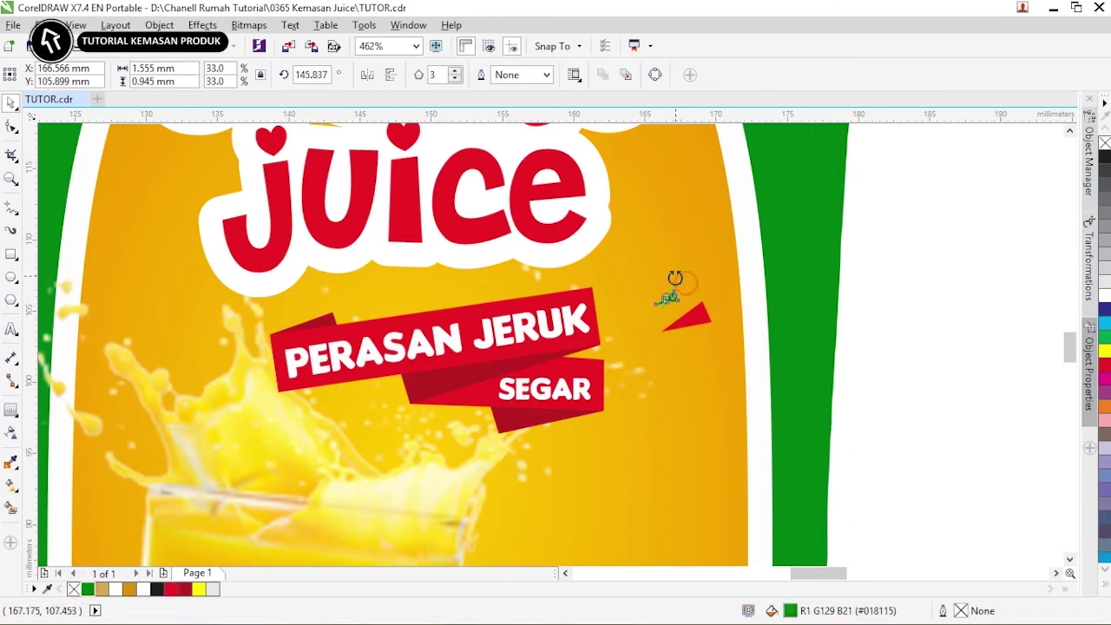
left_click(675, 278)
left_click(686, 314)
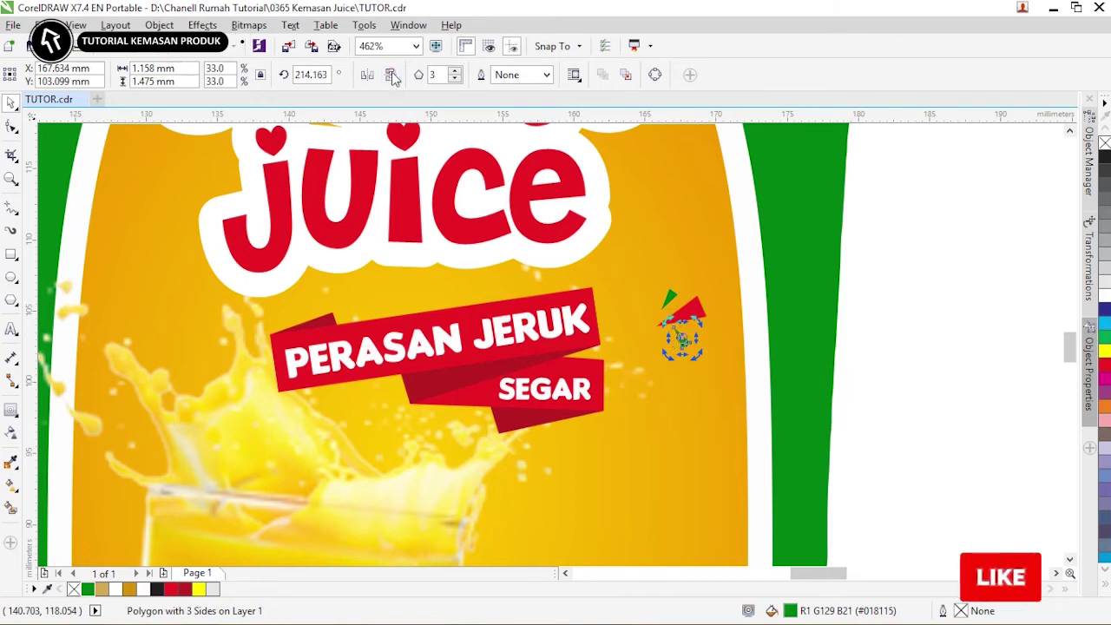
left_click(684, 239)
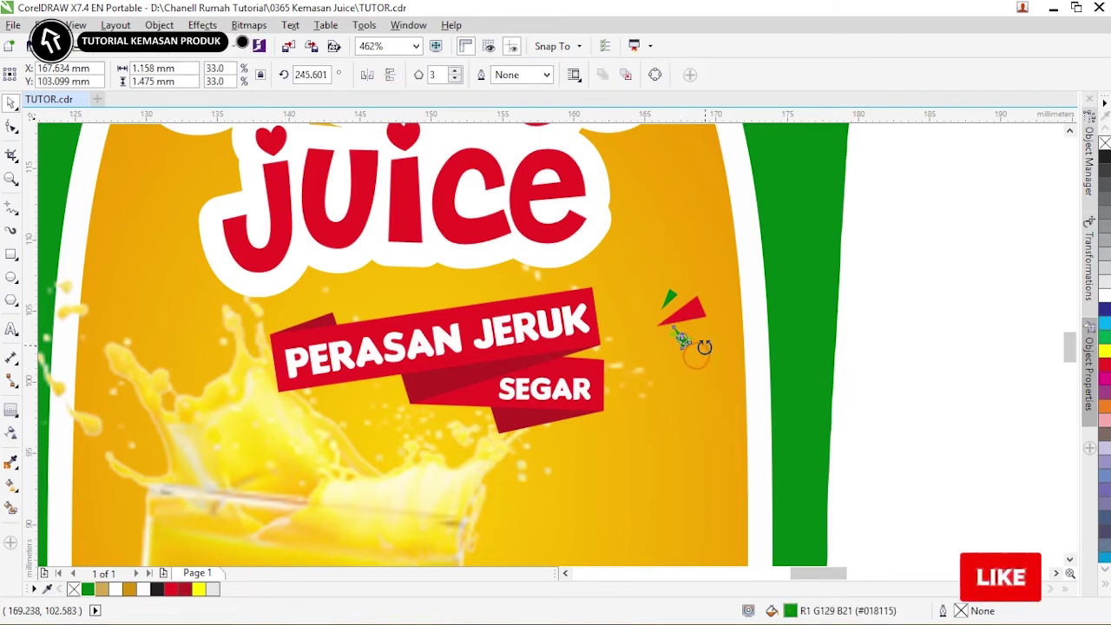
Fill the new small triangle yellow
left_click(682, 341)
left_click(199, 589)
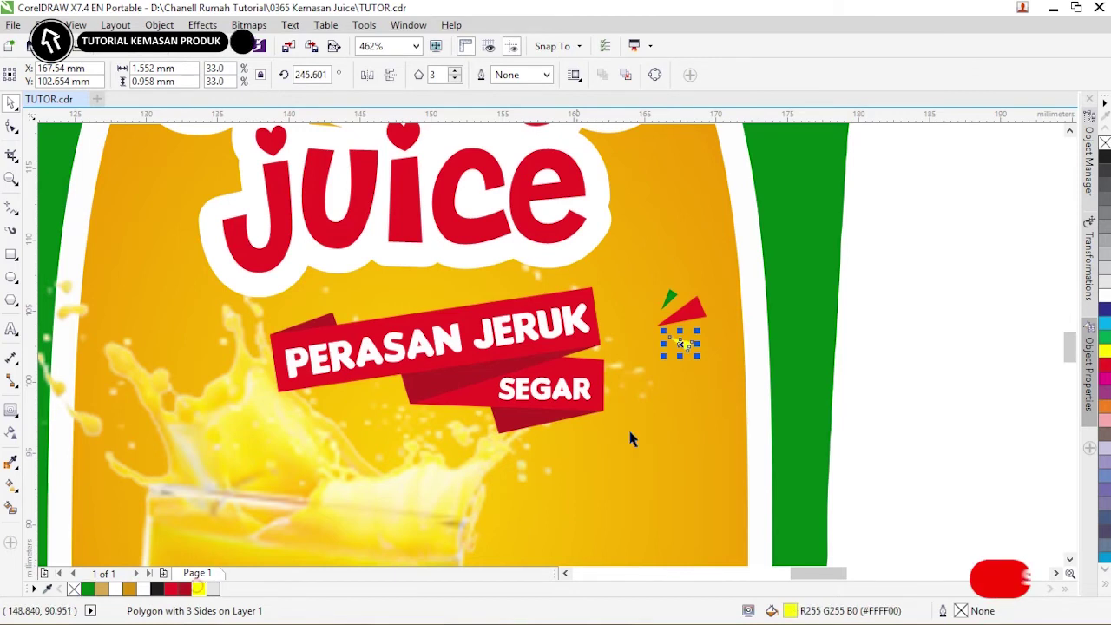
left_click(693, 402)
left_click(672, 346)
left_click(679, 343)
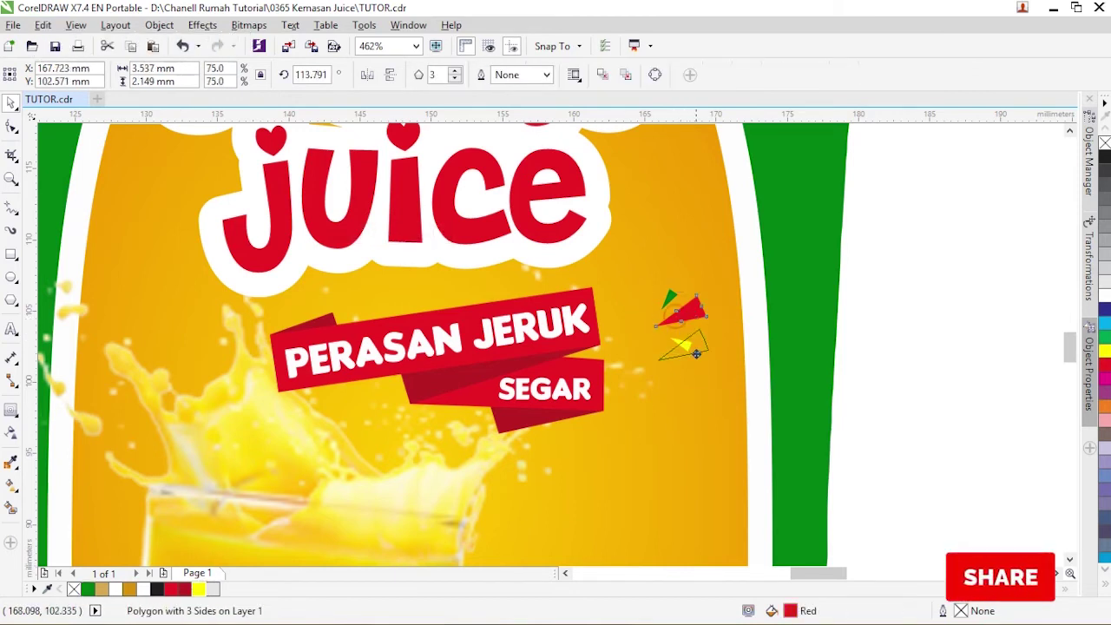
Add red and yellow triangle copies below the yellow triangle
right_click(701, 368)
left_click(701, 367)
left_click_drag(701, 367, 667, 389)
left_click(715, 336)
left_click(683, 364)
left_click(688, 342)
right_click(680, 383)
left_click(705, 389)
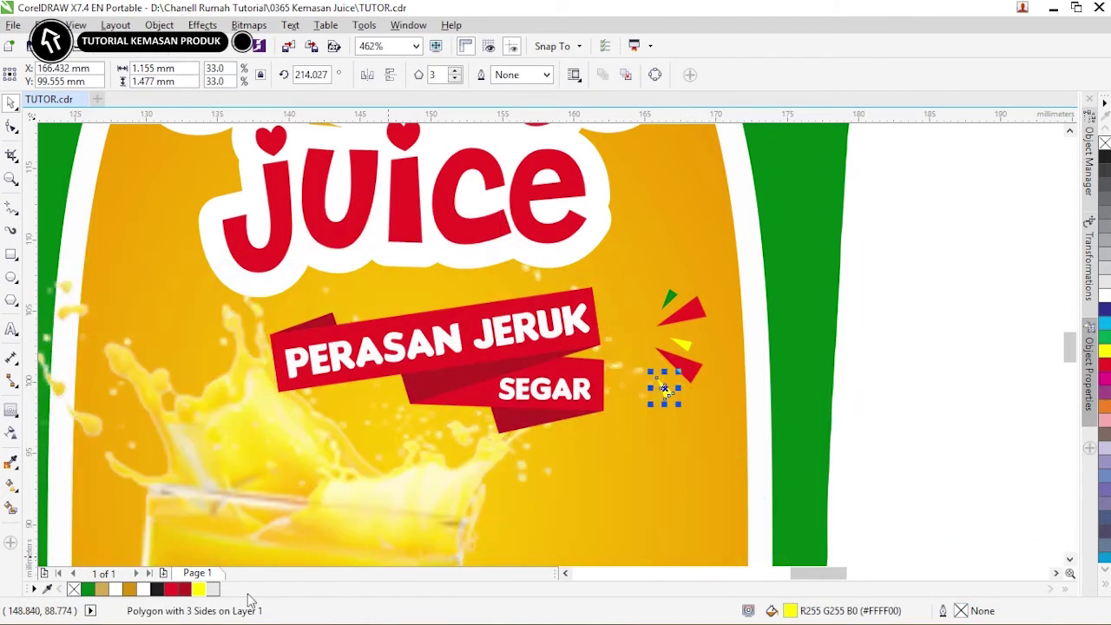
left_click(664, 390)
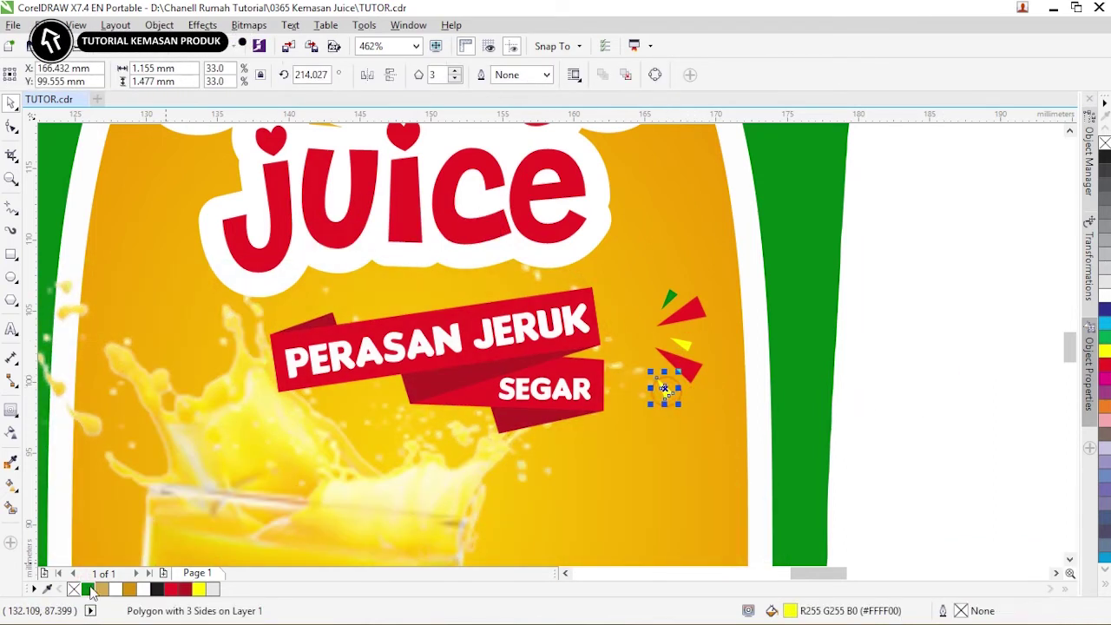
Group the five triangles and place a horizontally mirrored copy left of the banner
left_click_drag(926, 468, 629, 273)
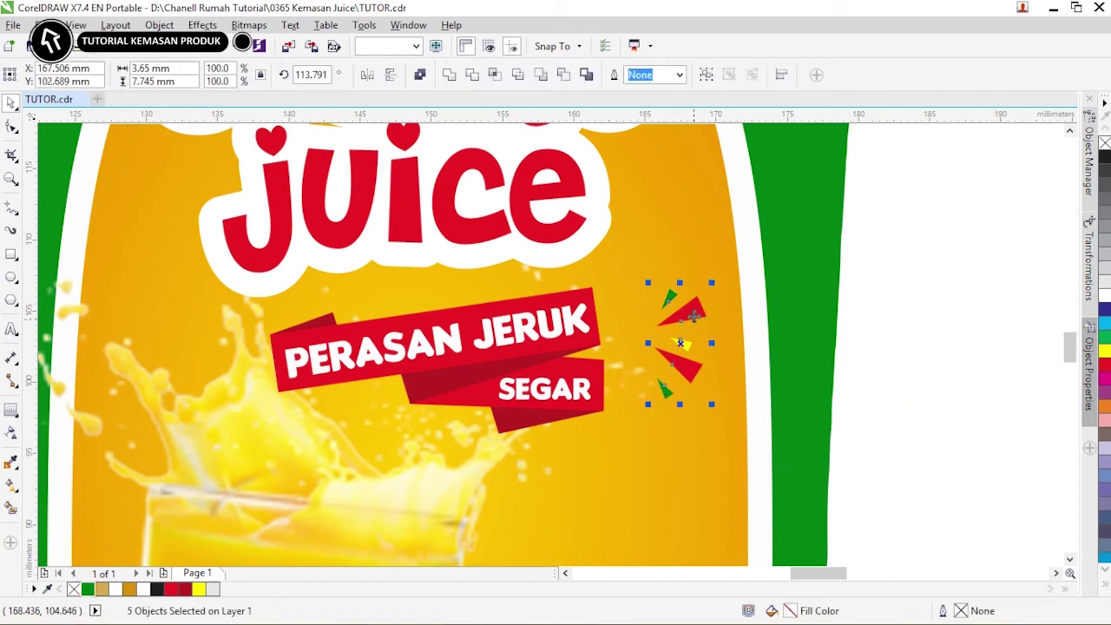
key("ctrl+g")
left_click_drag(694, 316, 220, 316)
left_click(370, 76)
scroll(499, 312, "down", 2)
left_click(577, 317)
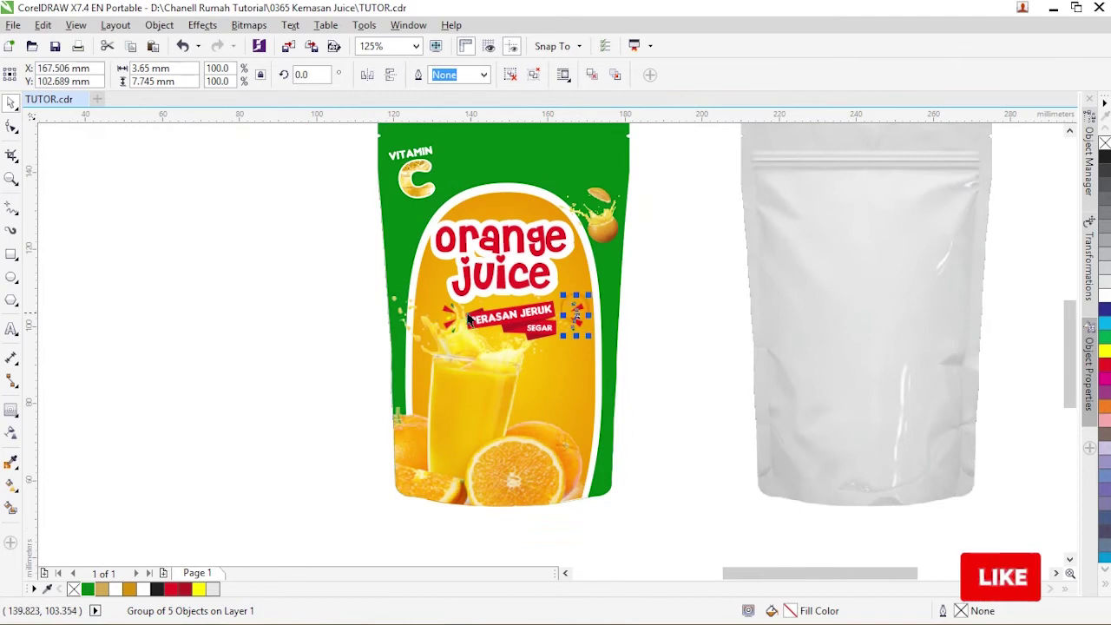
Delete the mirrored copy of the triangle burst
scroll(451, 171, "up", 4)
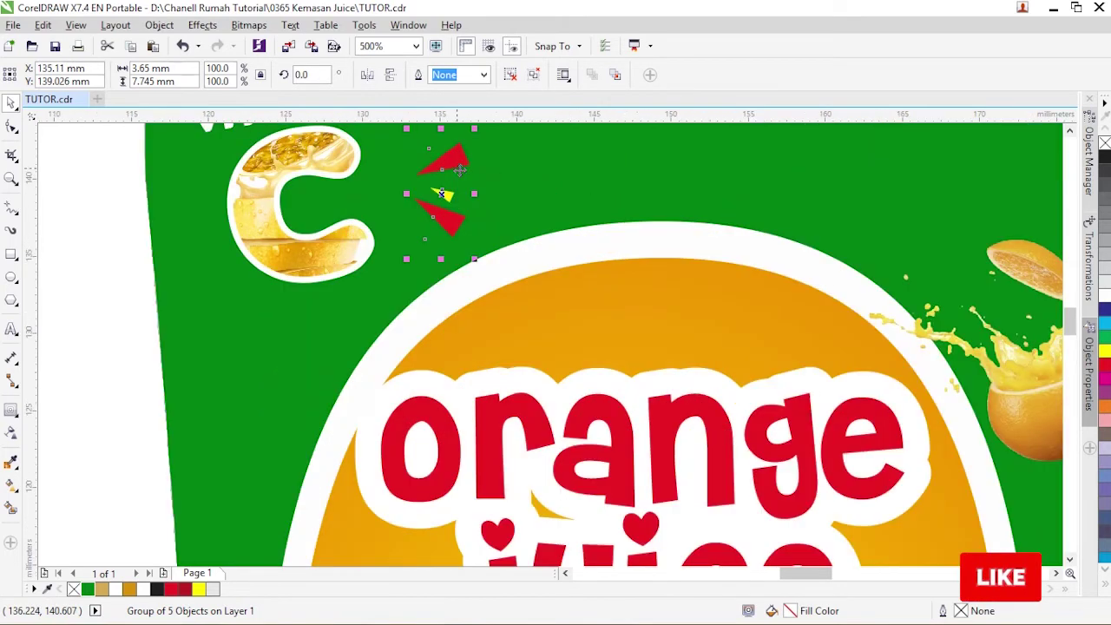
scroll(499, 252, "down", 2)
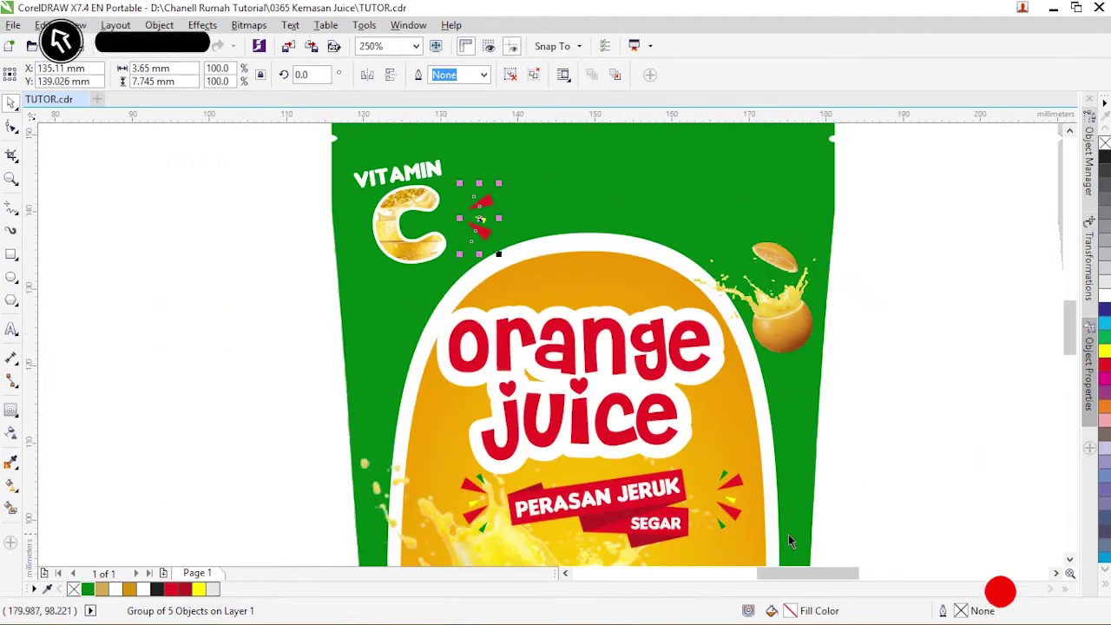
left_click(746, 497)
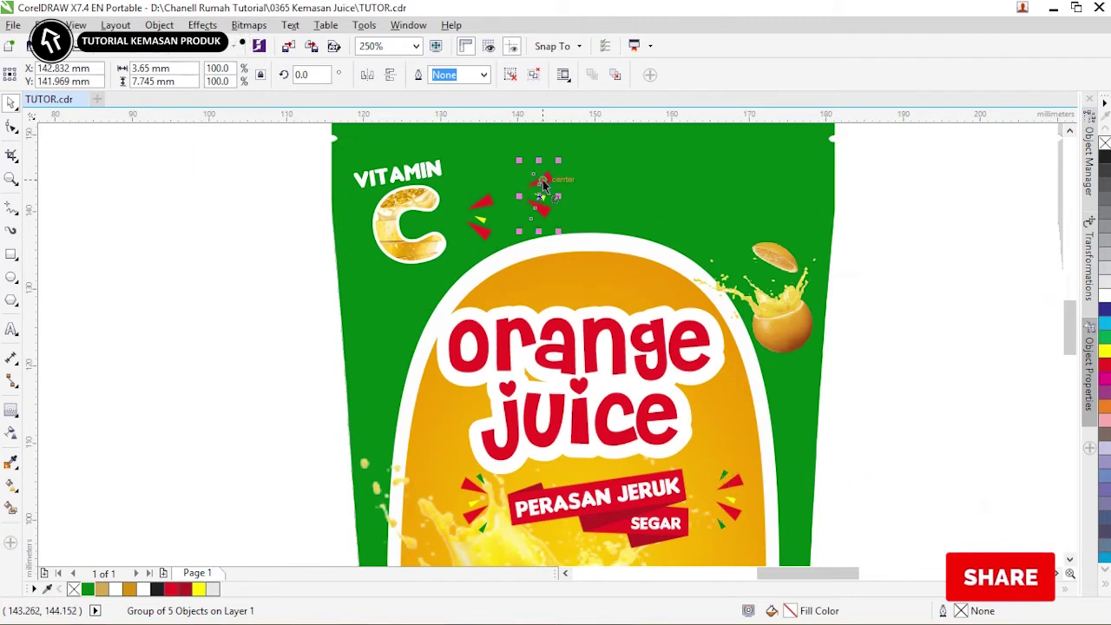
key("Delete")
Ungroup the triangles beside the C and move one small triangle above the others
left_click(479, 234)
scroll(479, 233, "up", 1)
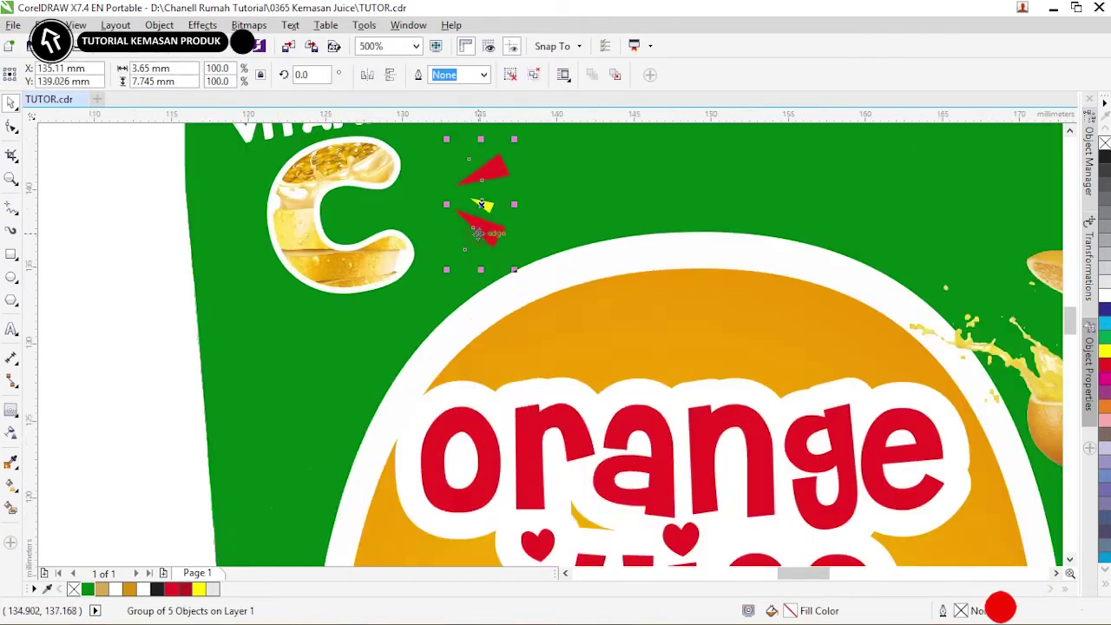
right_click(478, 233)
left_click(530, 285)
left_click(575, 191)
left_click(468, 258)
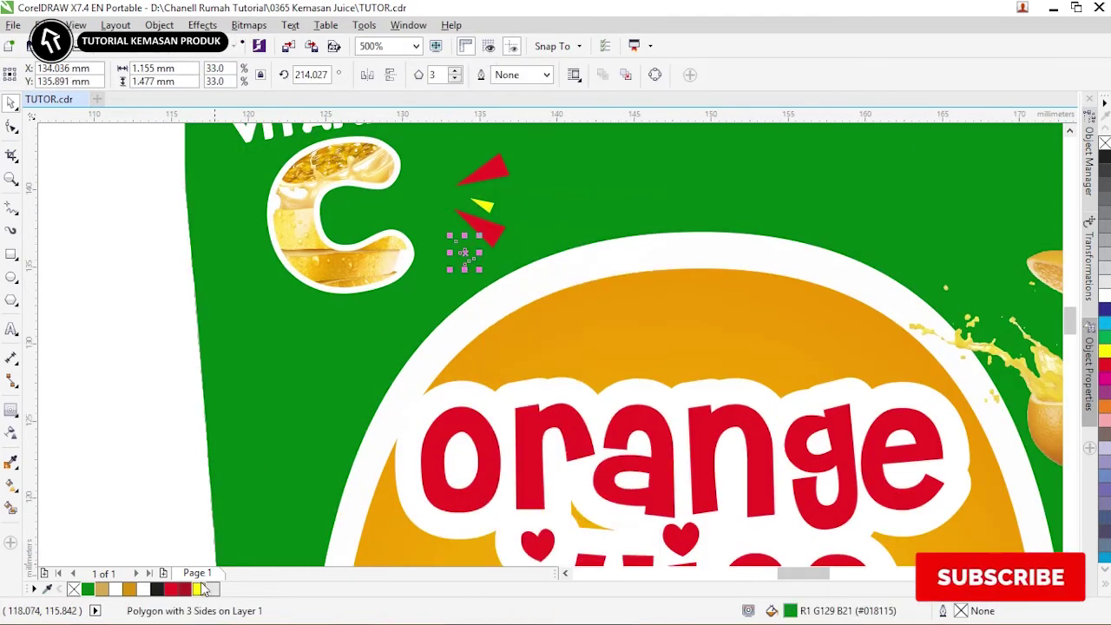
left_click_drag(464, 251, 467, 155)
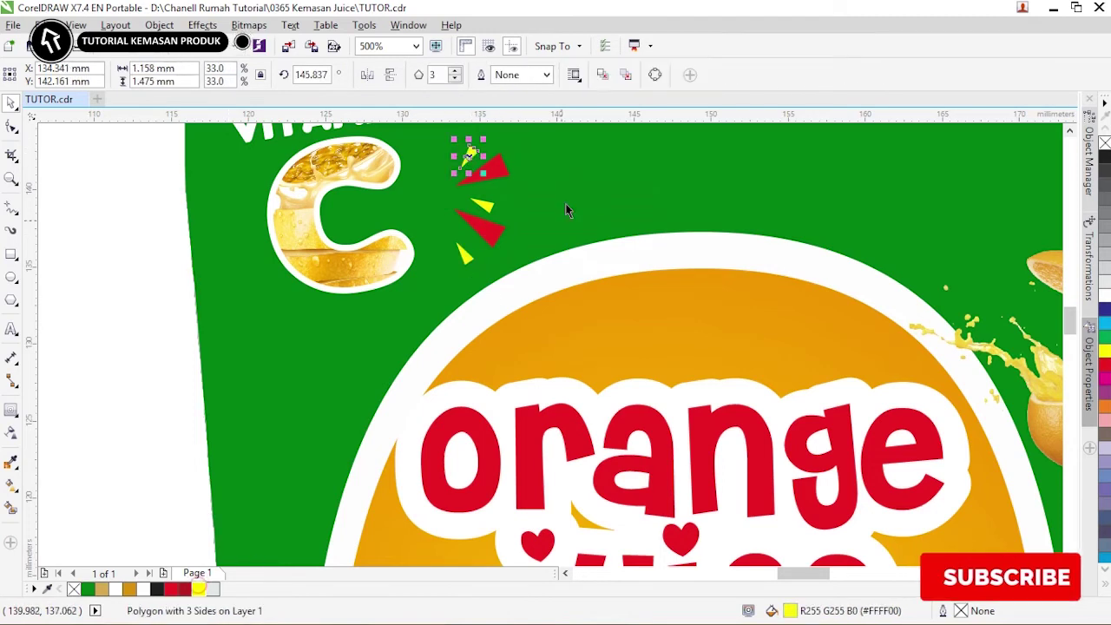
Adjust the burst pieces, undo a stray colour drop, and regroup the five triangles with Ctrl+G
left_click(565, 203)
scroll(565, 203, "down", 2)
left_click_drag(1056, 318, 1045, 291)
left_click_drag(1069, 317, 1069, 268)
left_click(493, 250)
left_click_drag(447, 299, 505, 382)
key("ctrl+z")
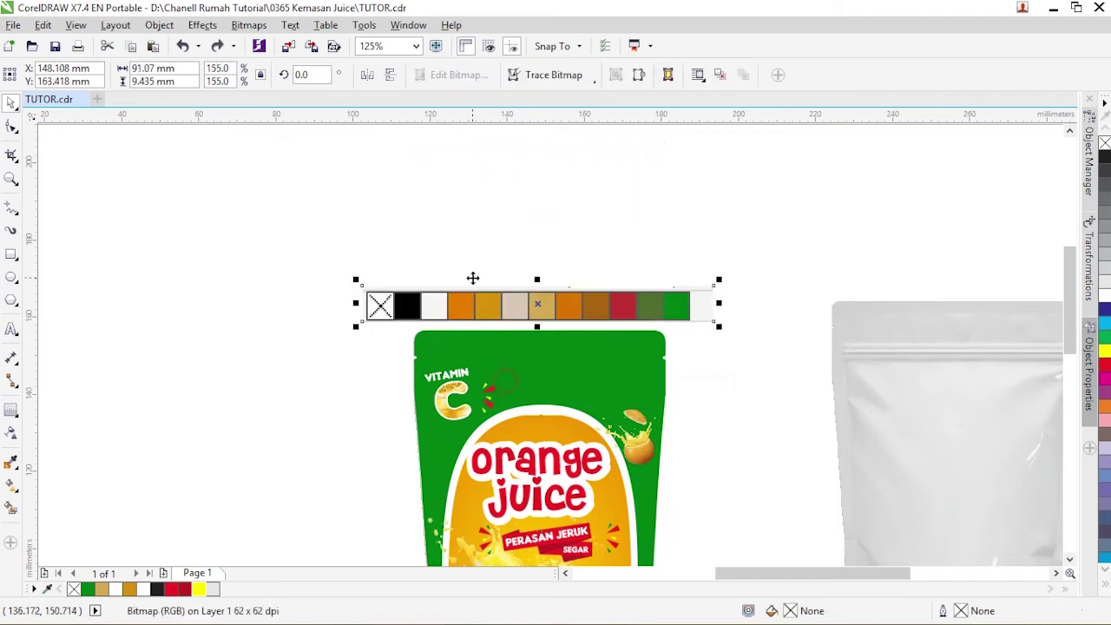
left_click(457, 214)
left_click_drag(451, 246, 518, 412)
scroll(481, 404, "up", 2)
key("ctrl+g")
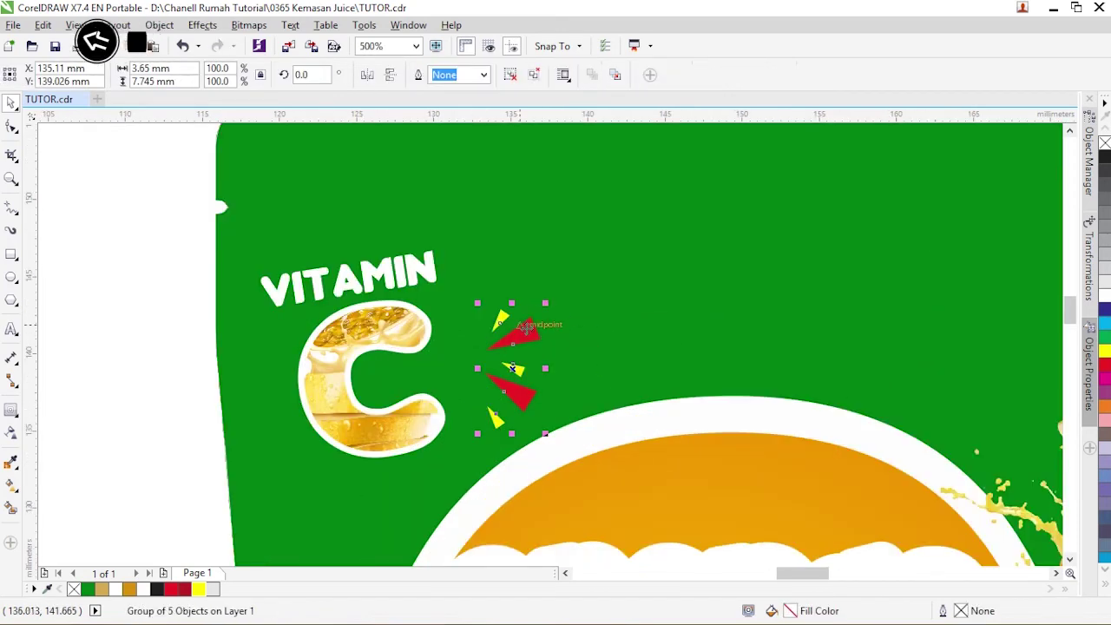
Enlarge the regrouped burst and shift the VITAMIN text and the C to the right
left_click(520, 322)
mouse_move(548, 308)
left_mouse_down()
mouse_move(563, 276)
mouse_move(549, 299)
left_mouse_up()
left_click(299, 284)
left_click(354, 336, "shift")
key("Right")
left_click_drag(357, 339, 287, 321)
left_click(548, 297)
Place the left-hand burst, then copy the segar, sehat, enak lines from the Teks notes
left_click(143, 243)
key("F4")
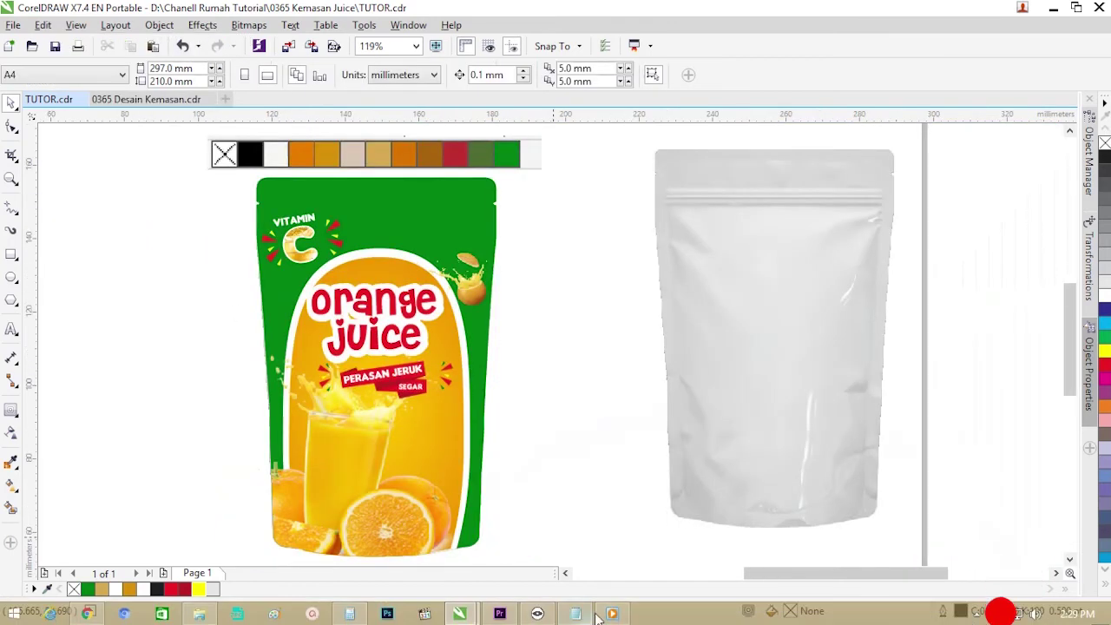
left_click(576, 614)
left_click(377, 343)
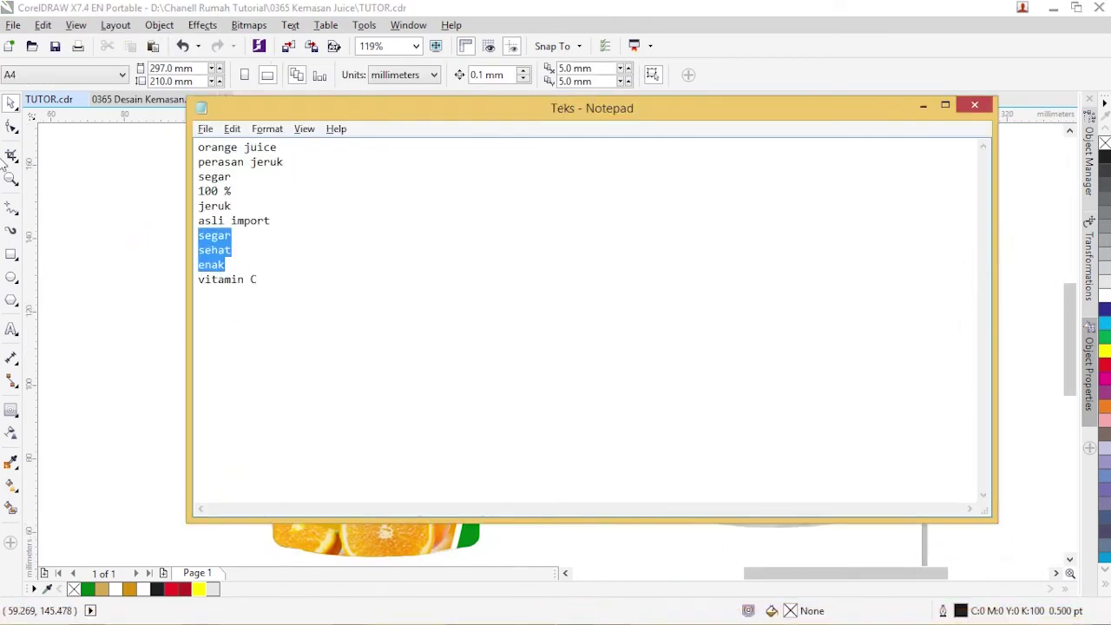
left_click(86, 234)
key("z")
Paste the lines as text on the pouch in Insaniburger with Cheese, scaled down
left_click_drag(240, 379, 612, 534)
key("F8")
left_click(615, 384)
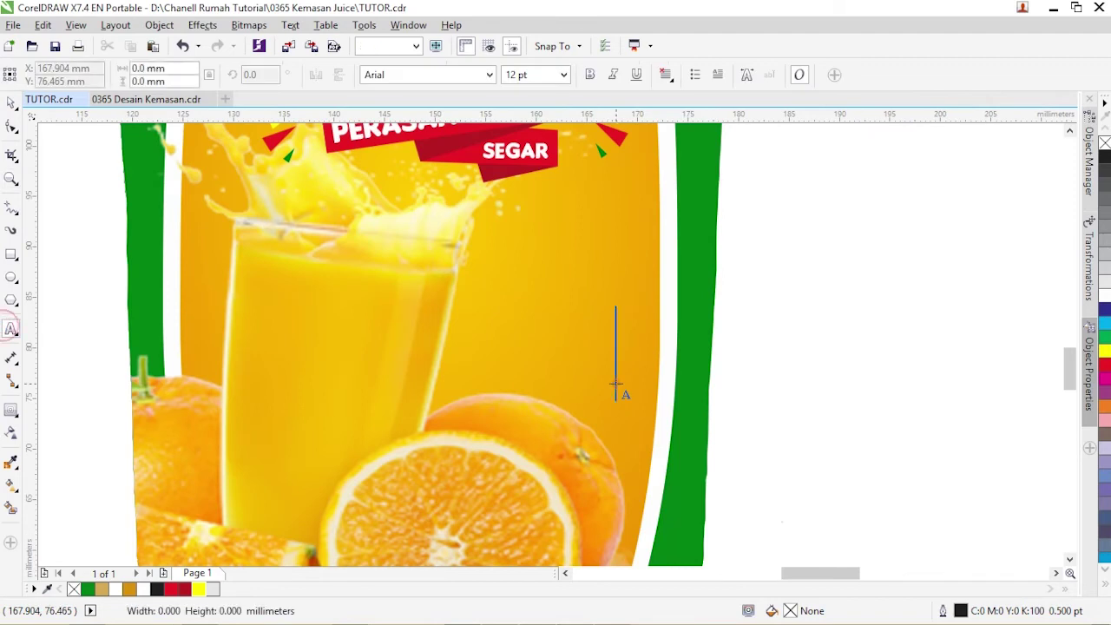
type("segar sehat enak")
scroll(409, 181, "down", 3)
left_click(490, 74)
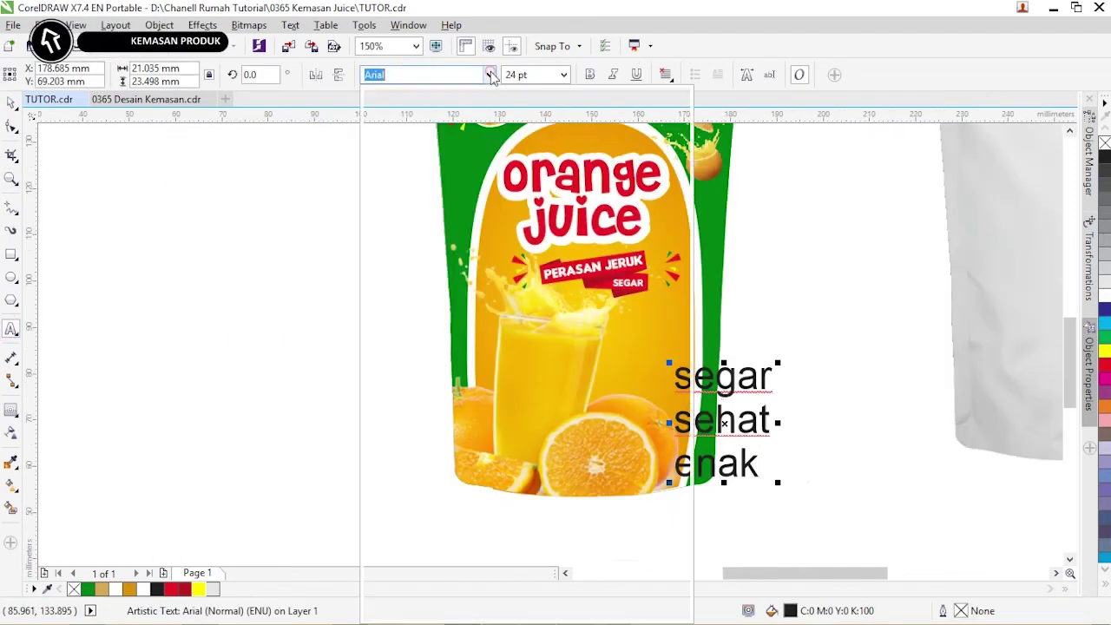
left_click(485, 124)
key("ctrl+a")
left_click(490, 75)
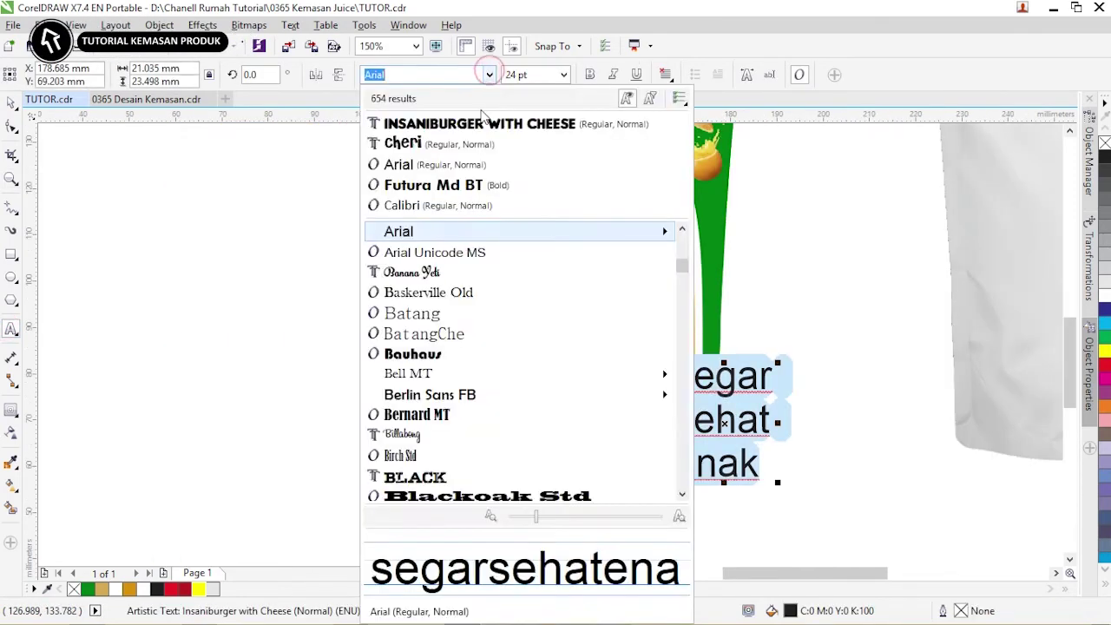
left_click(483, 122)
key("ctrl+space")
left_click_drag(792, 356, 685, 405)
Tighten the SEGAR SEHAT ENAK line spacing and fill the text white
scroll(686, 404, "up", 2)
left_click(10, 127)
scroll(623, 487, "down", 1)
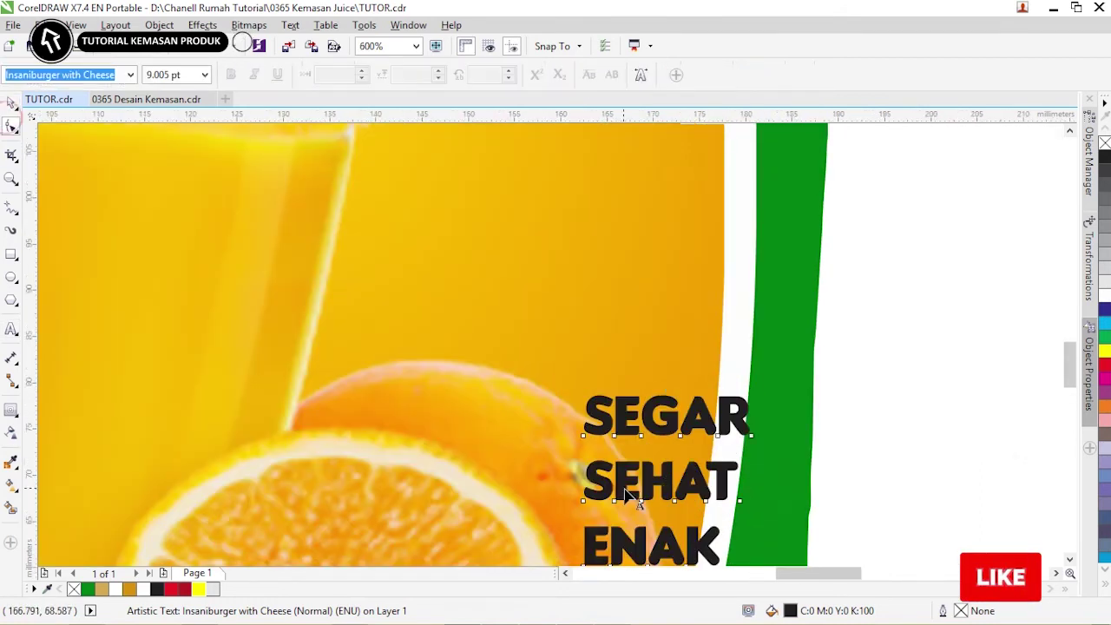
left_click_drag(599, 531, 596, 495)
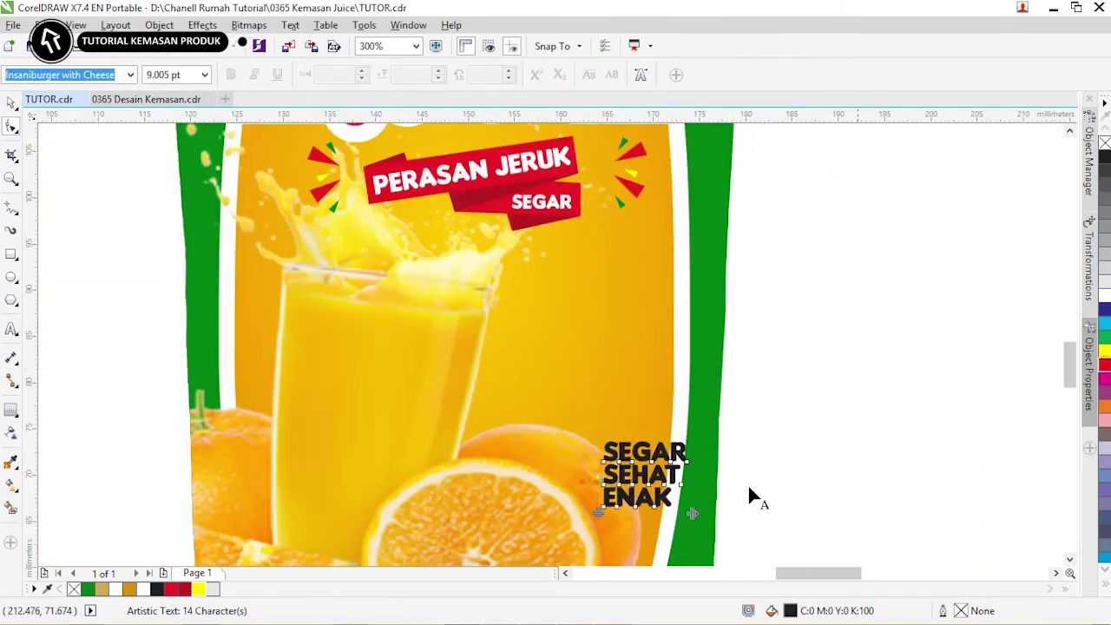
left_click(11, 103)
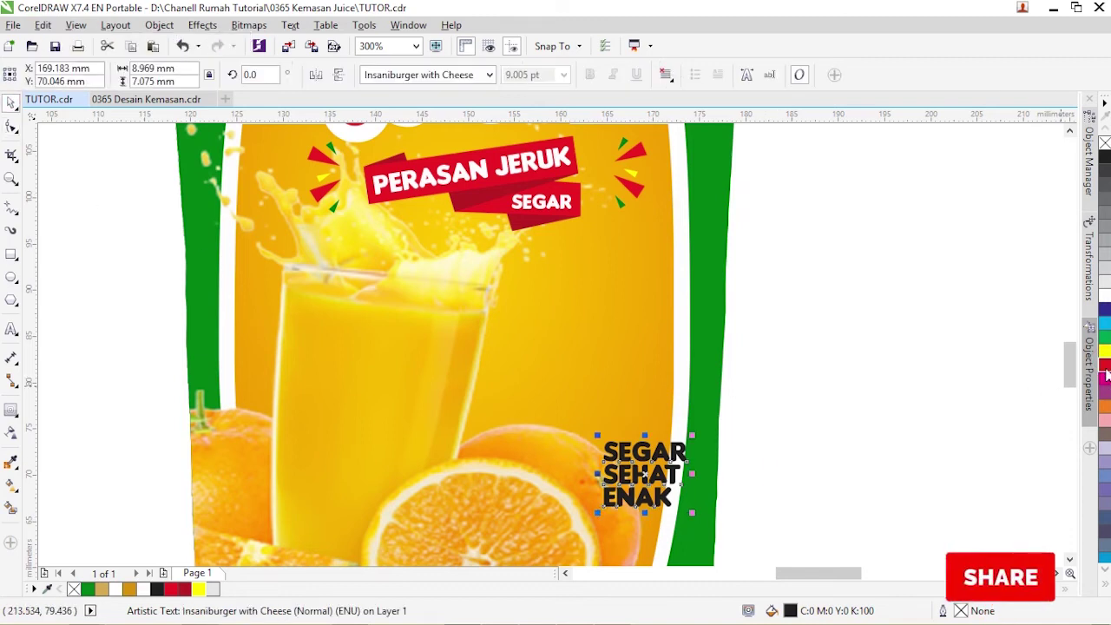
left_click(1104, 364)
left_click(1104, 298)
Add a red outside contour around the SEGAR SEHAT ENAK text
scroll(642, 497, "up", 2)
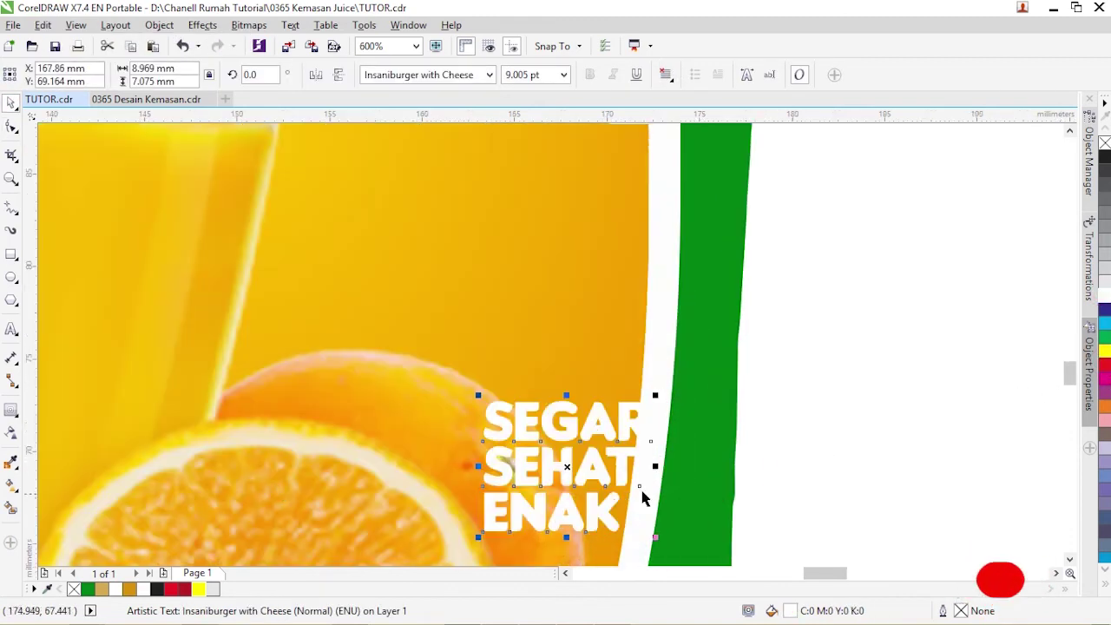
left_click(13, 412)
left_click(399, 76)
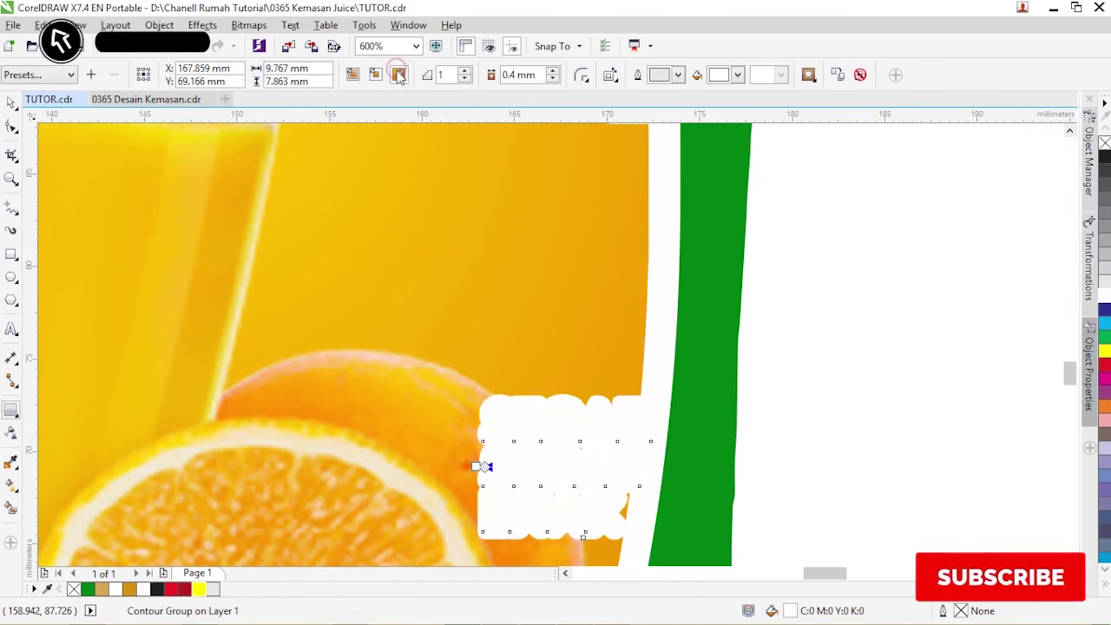
left_click(737, 76)
left_click(752, 117)
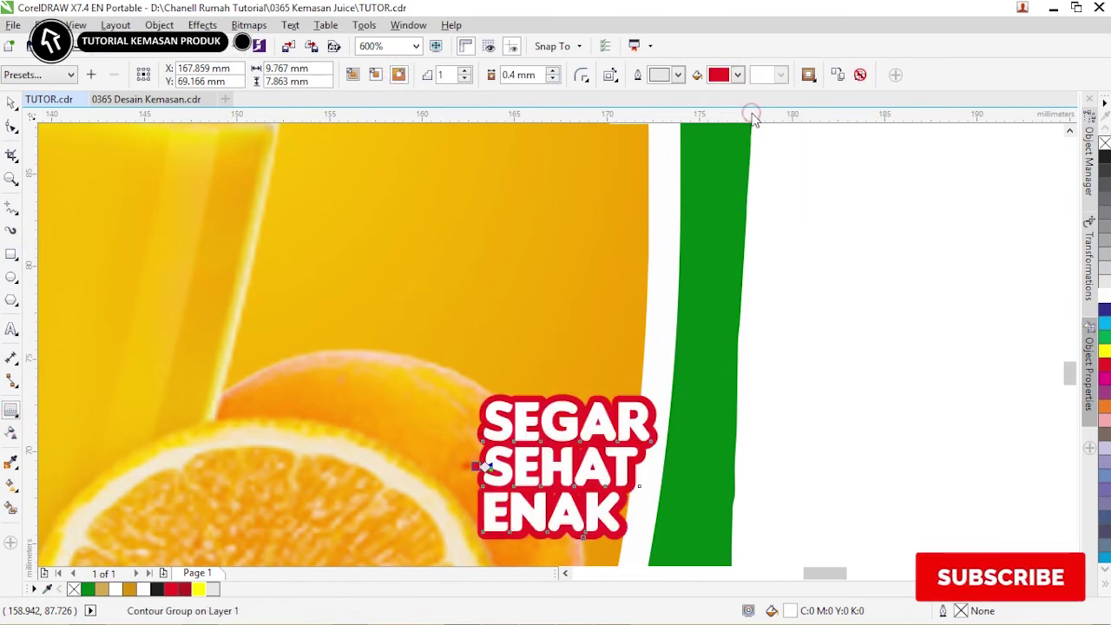
Resize and position the label over the oranges, then zoom out to the whole design
left_click(12, 103)
left_click_drag(620, 452, 604, 469)
left_click_drag(647, 406, 659, 394)
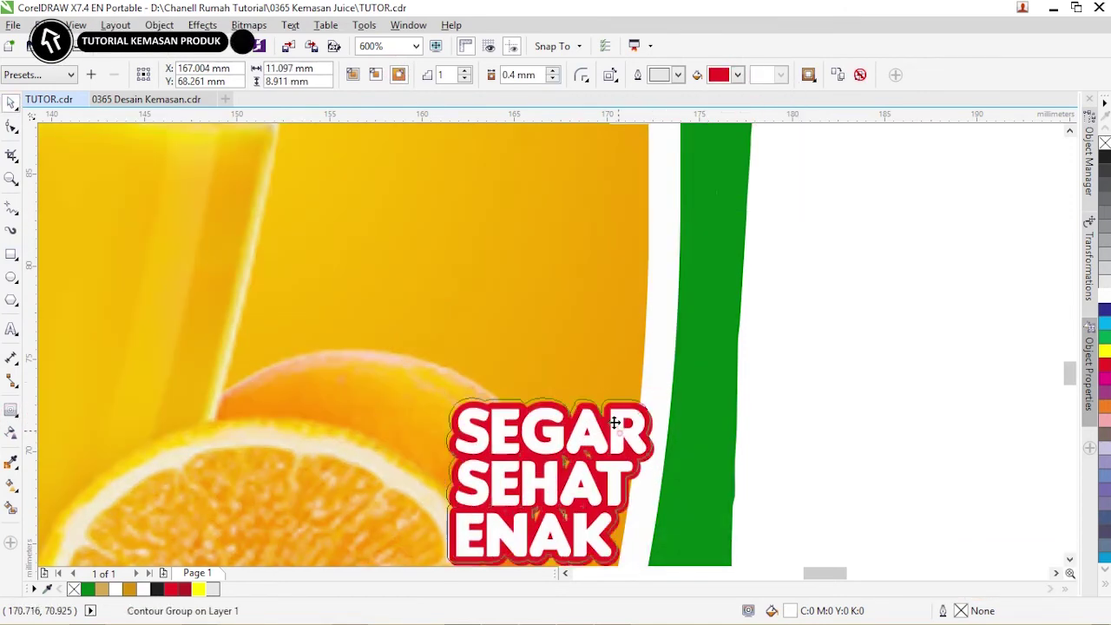
left_click_drag(615, 422, 612, 400)
left_click(714, 377)
key("F4")
left_click(615, 297)
key("alt+Tab")
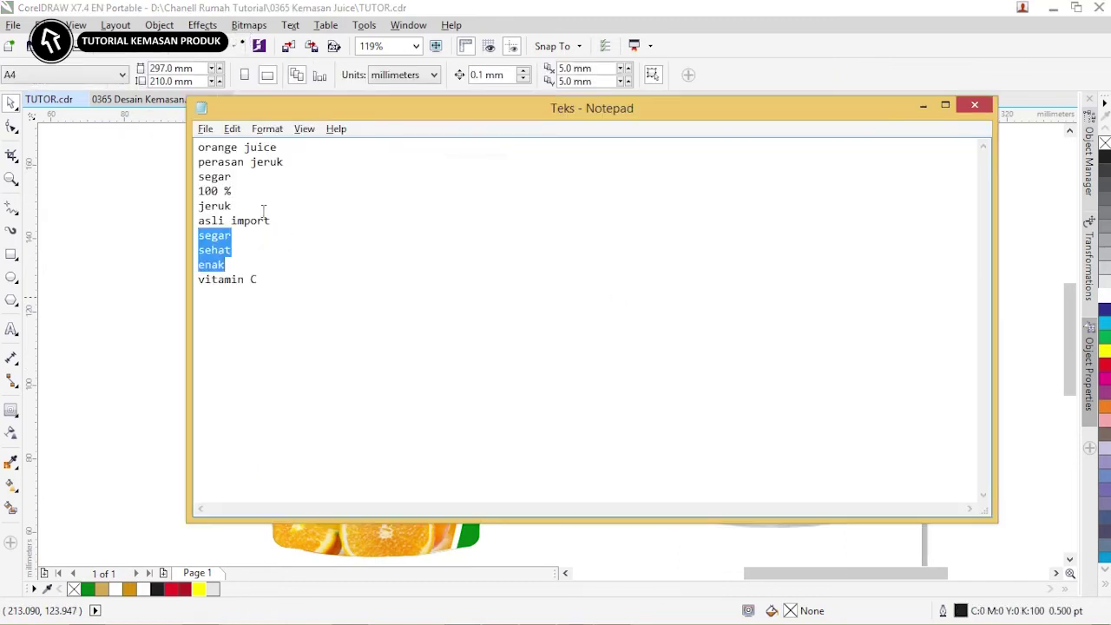
Copy the 100 %, jeruk, asli import lines from the notes and paste them onto the pouch
left_click_drag(285, 223, 197, 190)
key("ctrl+c")
key("alt+Tab")
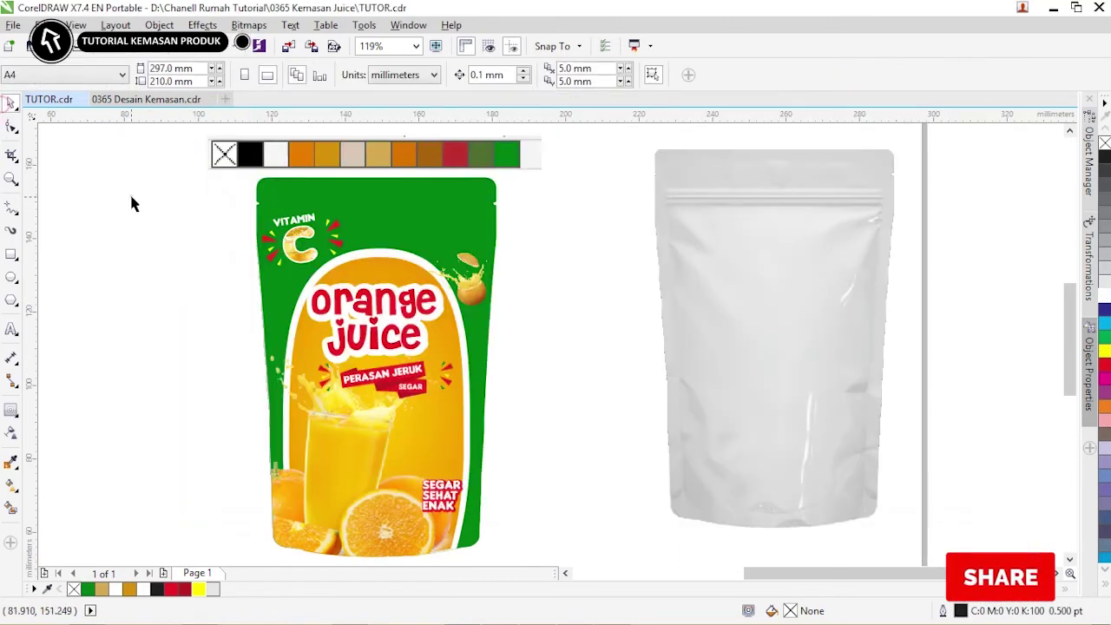
key("z")
left_click_drag(296, 385, 629, 521)
key("F8")
left_click(340, 341)
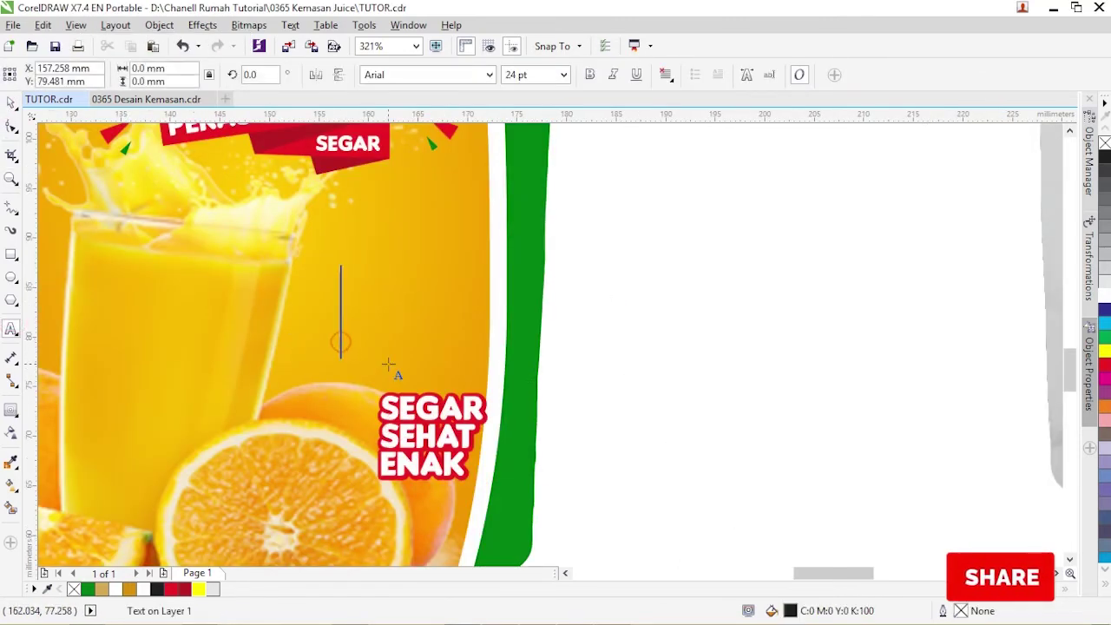
key("ctrl+v")
Apply Insaniburger with Cheese and stack JERUK beside 100 % with ASLI IMPORT beneath
left_click_drag(338, 410, 731, 503)
key("ctrl+a")
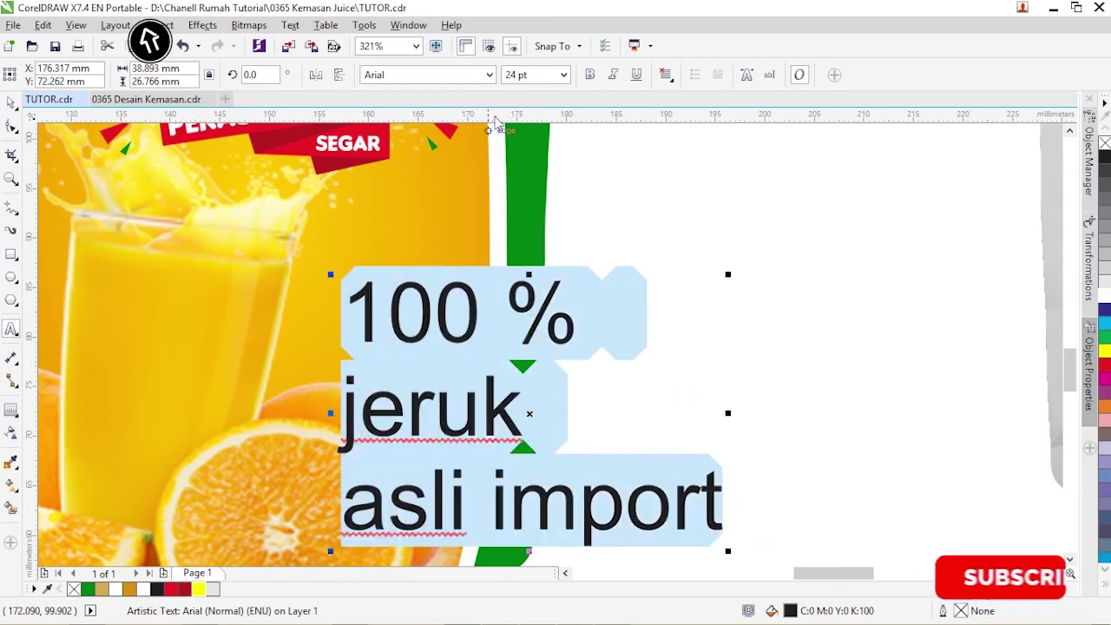
left_click(489, 75)
left_click(483, 124)
left_click(365, 400)
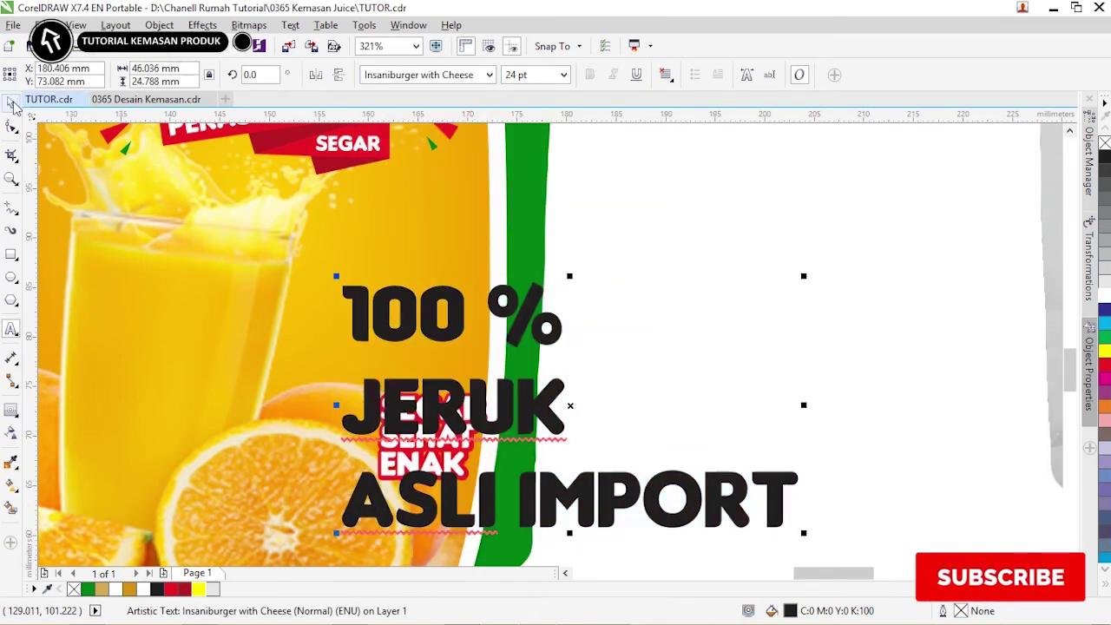
left_click(741, 320)
left_click_drag(466, 428, 704, 303)
left_click_drag(657, 513, 889, 353)
Enlarge the 100 % text and group JERUK with ASLI IMPORT
left_click(792, 289, "shift")
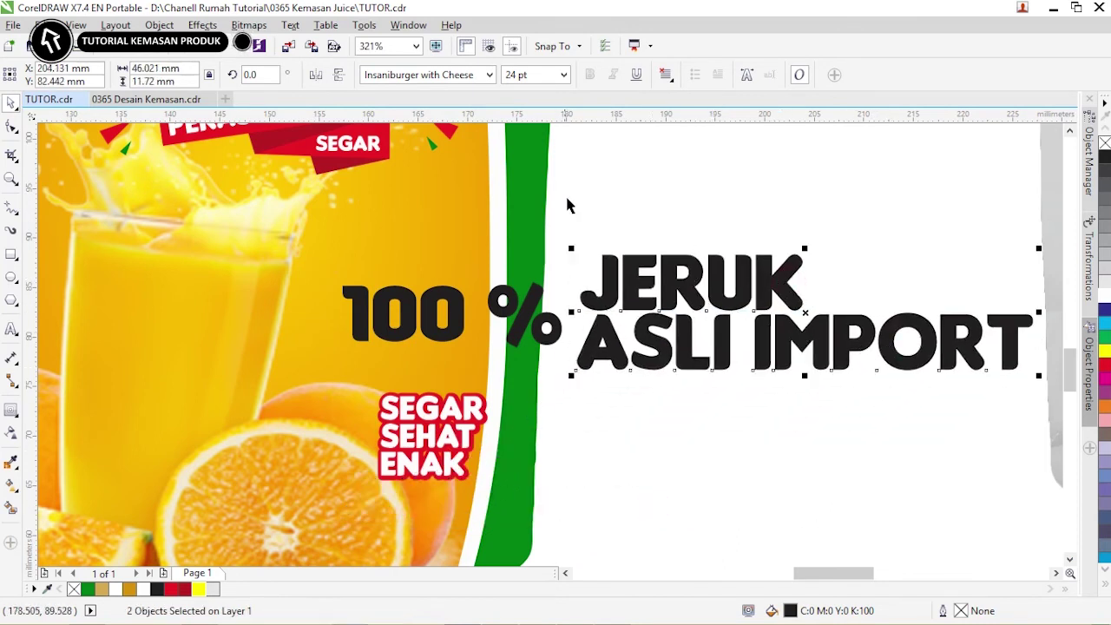
left_click(567, 199)
left_click(460, 314)
left_click_drag(337, 280, 92, 373)
left_click(604, 295)
left_click(597, 337, "shift")
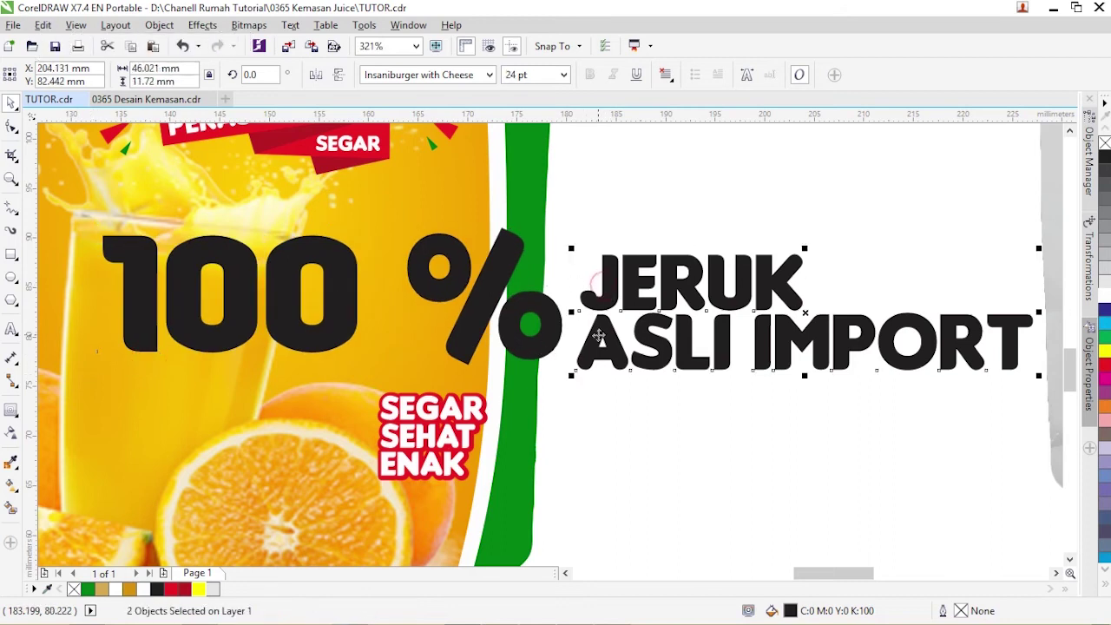
key("ctrl+g")
Centre the block on 100 %, group the label, scale it to 10%, and place it on the pouch
left_click(548, 314, "shift")
key("c")
key("ctrl+g")
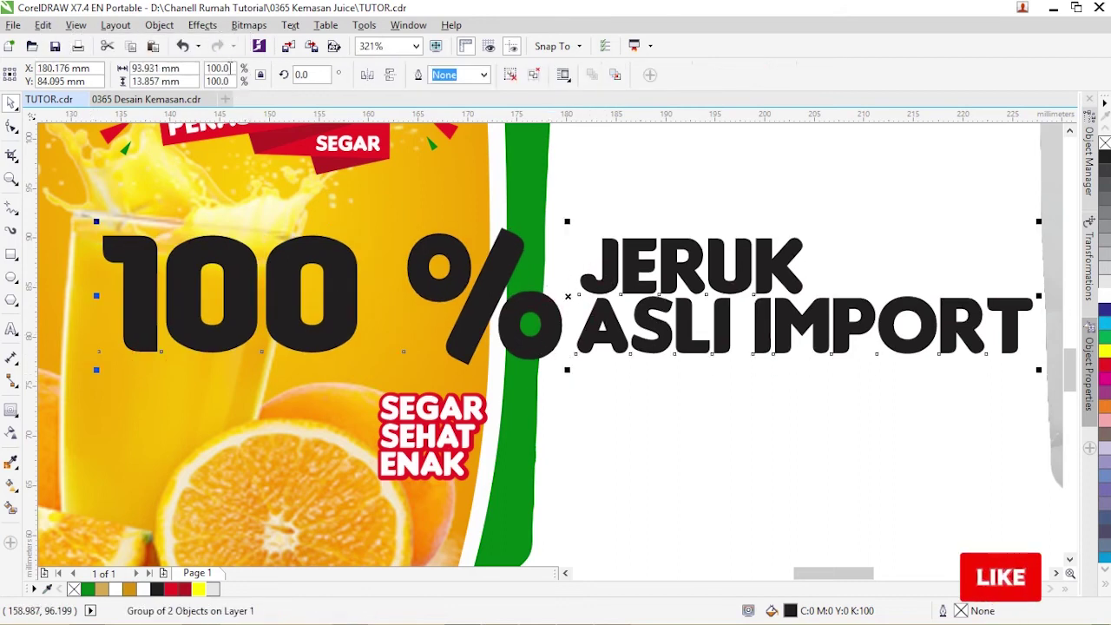
type("10")
key("Return")
left_click_drag(595, 298, 475, 288)
scroll(433, 318, "up", 2)
left_click(702, 312)
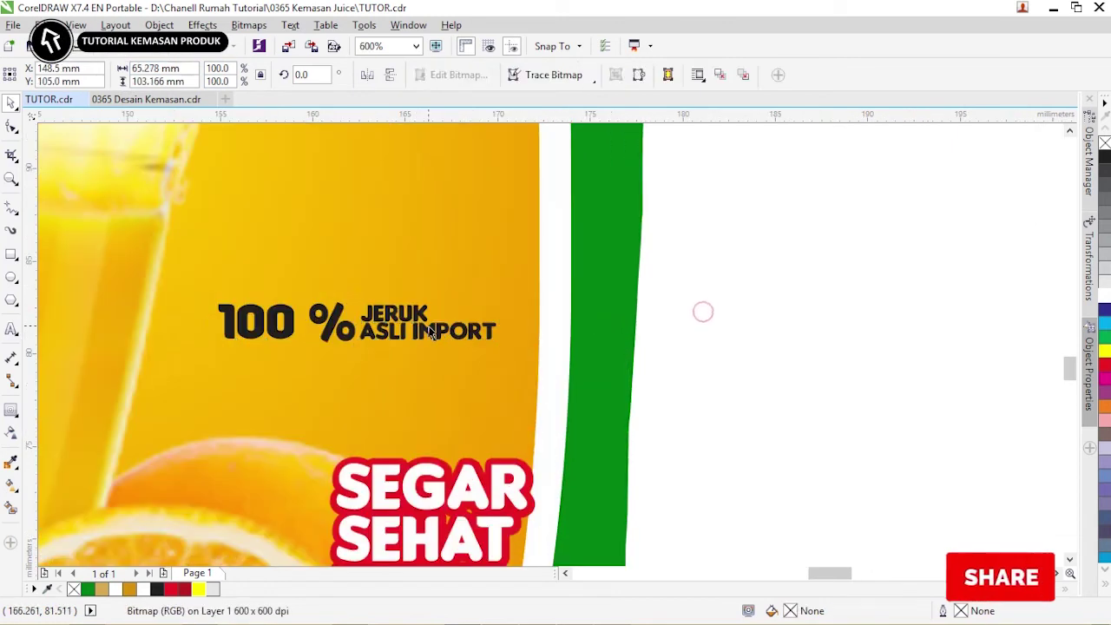
Nudge the label down and make 100 % white with a red outside contour
left_click_drag(431, 327, 431, 336)
left_click(670, 288)
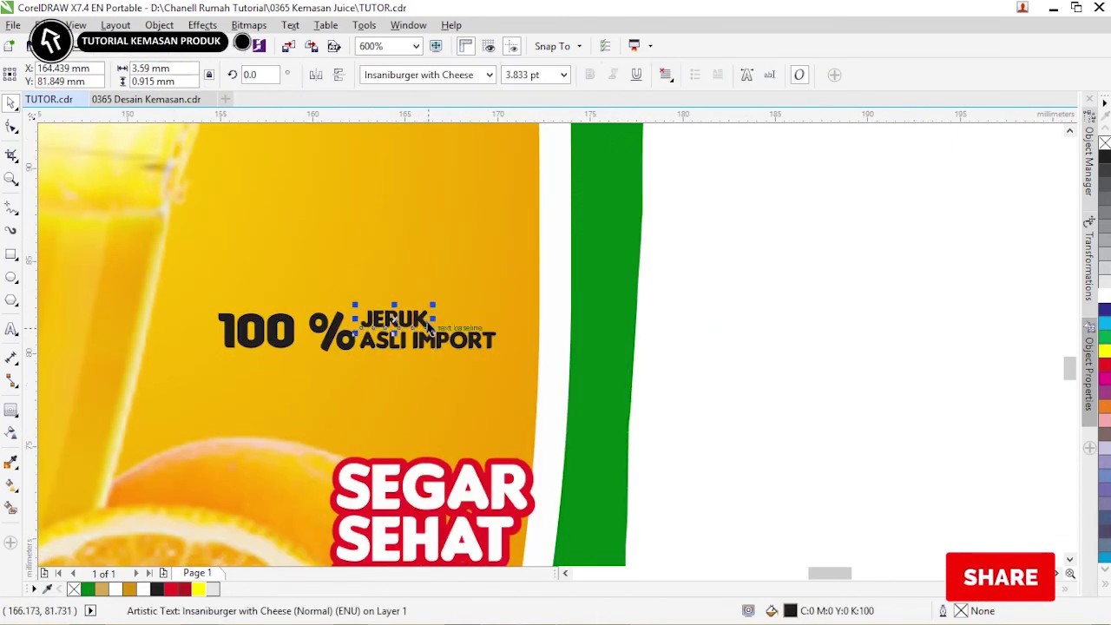
left_click(278, 330)
left_click(1103, 296)
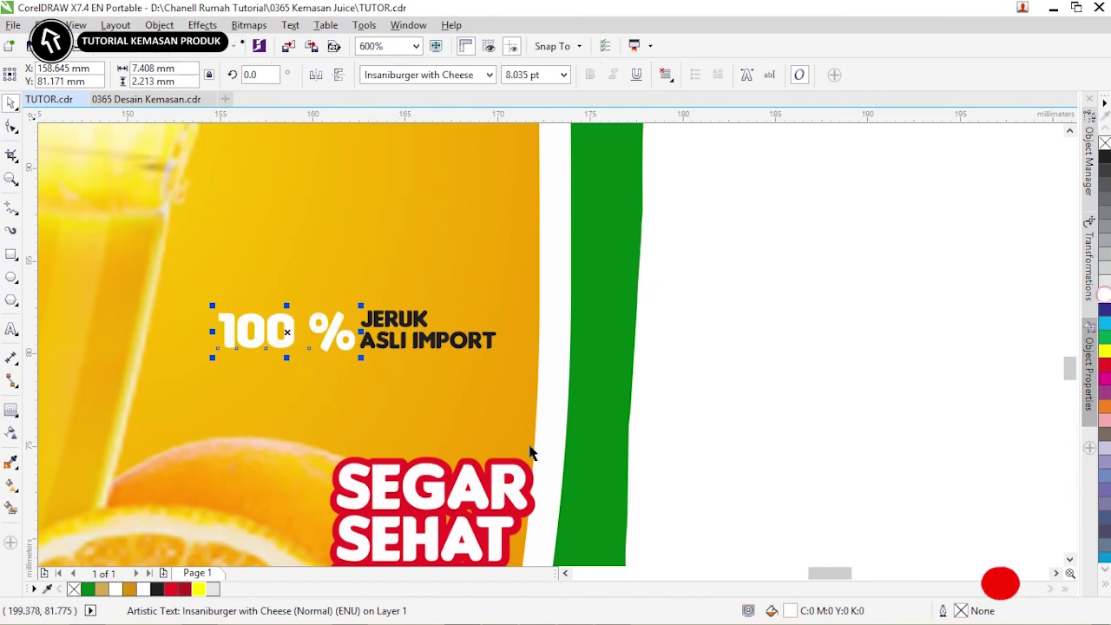
left_click(11, 409)
left_click(399, 76)
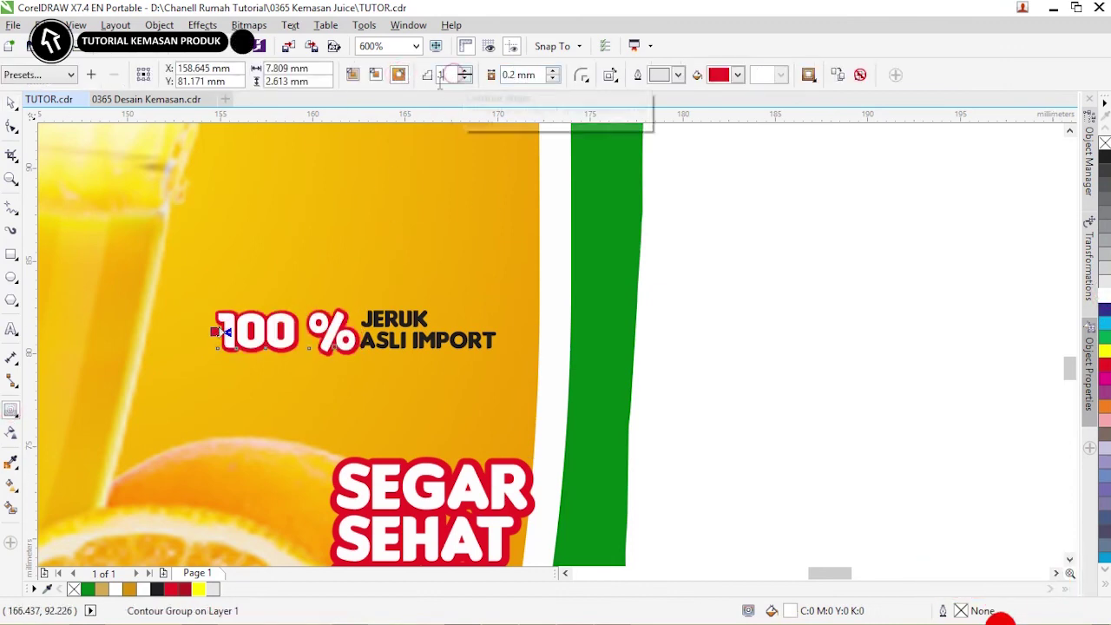
left_click(11, 102)
Draw an outline-free dark red box and send it behind the JERUK text
left_click(413, 321)
scroll(413, 318, "up", 1)
left_click(12, 255)
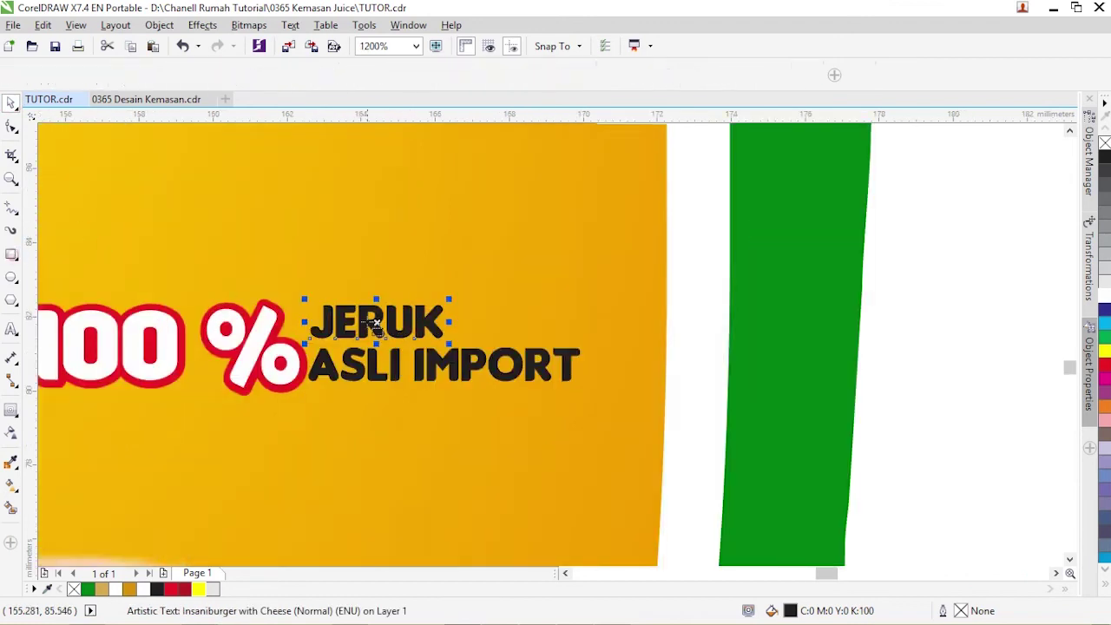
left_click_drag(307, 293, 428, 339)
left_click_drag(553, 339, 553, 340)
left_click(185, 588)
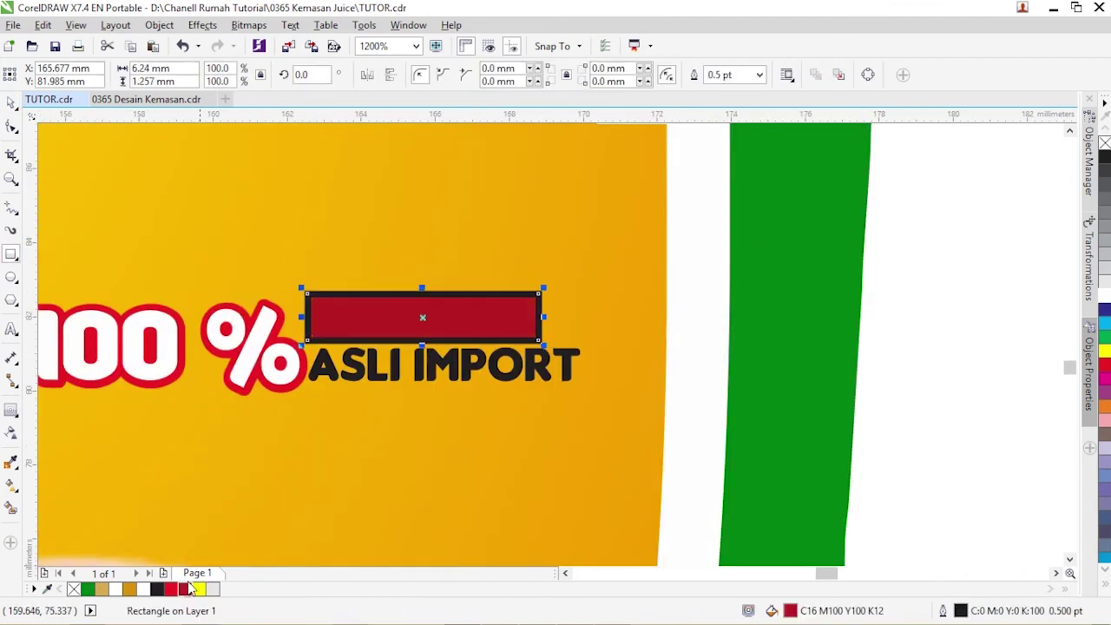
right_click(1106, 146)
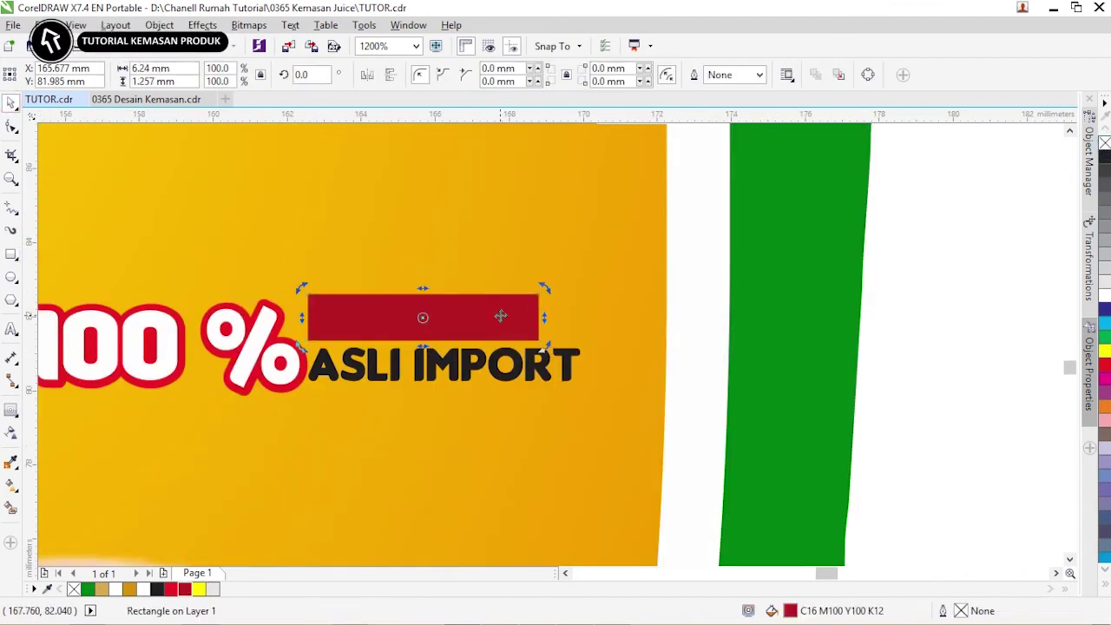
key("ctrl+Page_Down")
left_click(934, 290)
Widen the JERUK letter spacing and make JERUK and ASLI IMPORT white
left_click(436, 316)
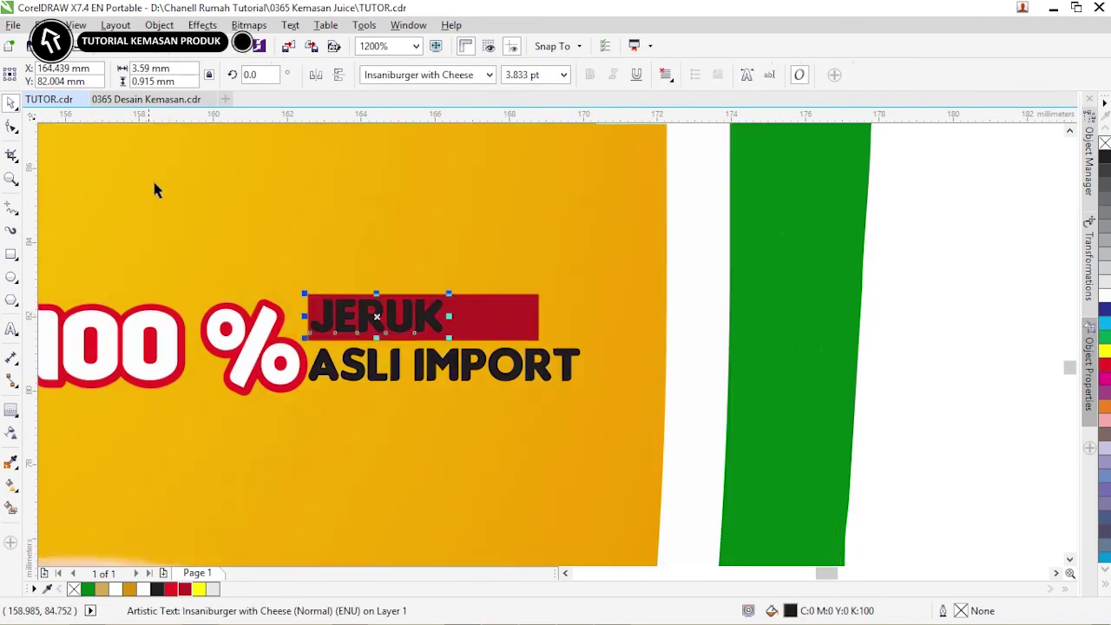
key("F10")
left_click_drag(451, 335, 483, 340)
left_click(11, 104)
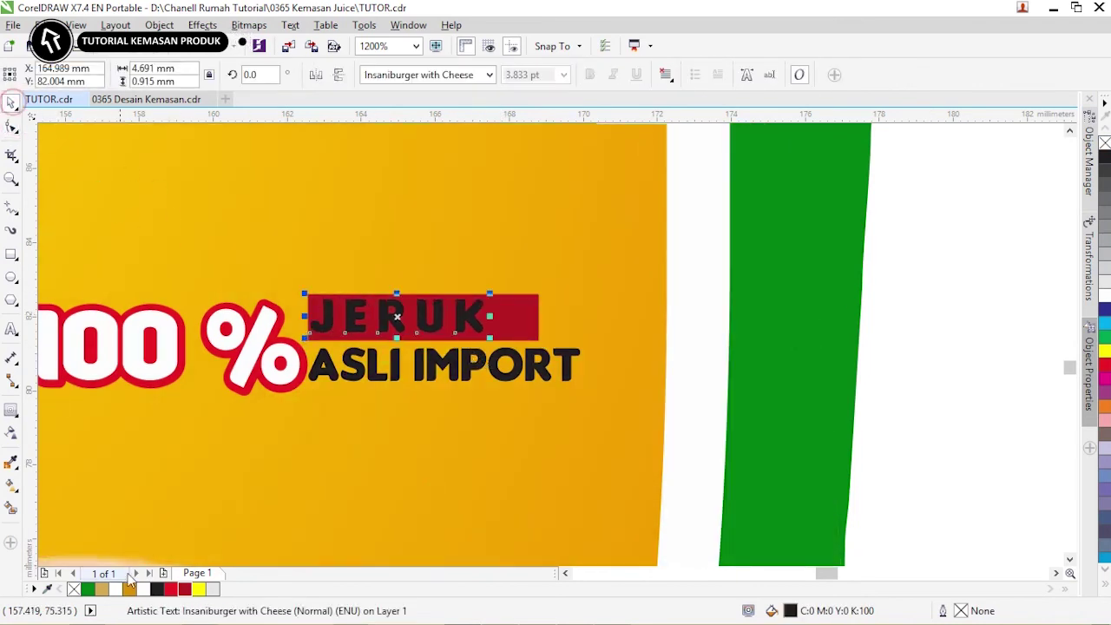
left_click(143, 589)
left_click(431, 397)
left_click(432, 364)
left_click(145, 589)
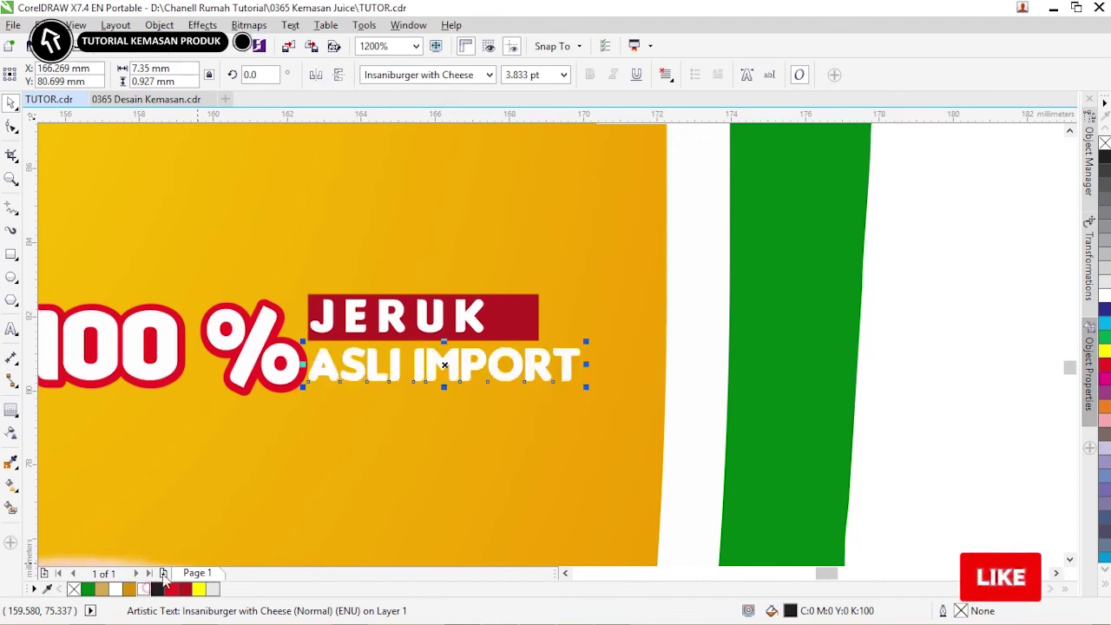
left_click(966, 393)
Centre JERUK horizontally and vertically within the red box
left_click_drag(296, 250, 282, 249)
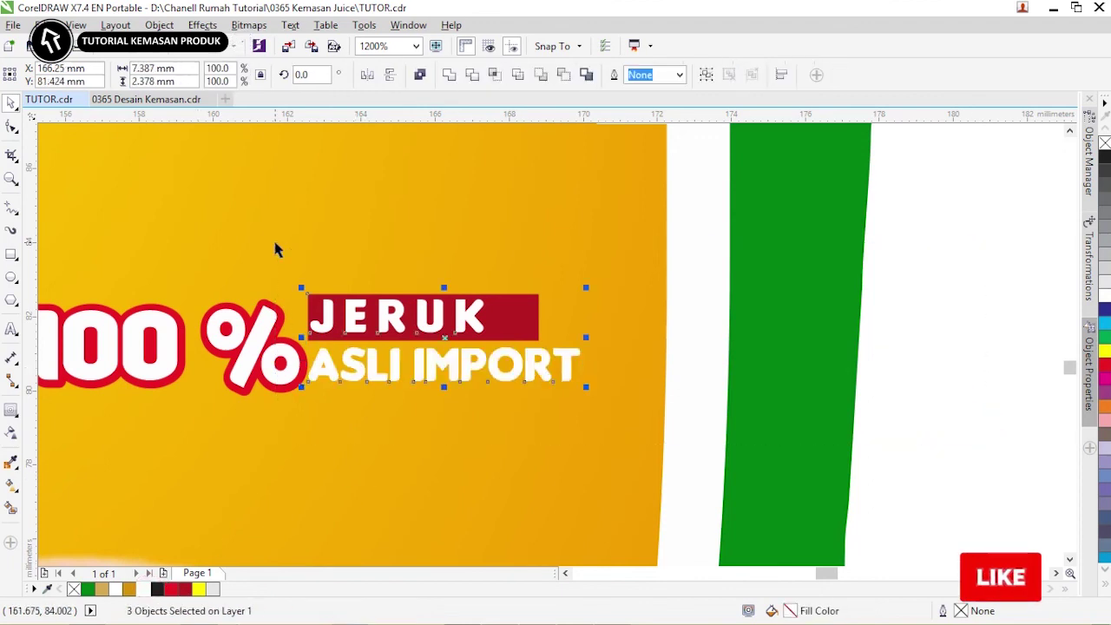
left_click(486, 252)
left_click(476, 316)
left_click(522, 318, "shift")
key("c")
key("e")
left_click(908, 334)
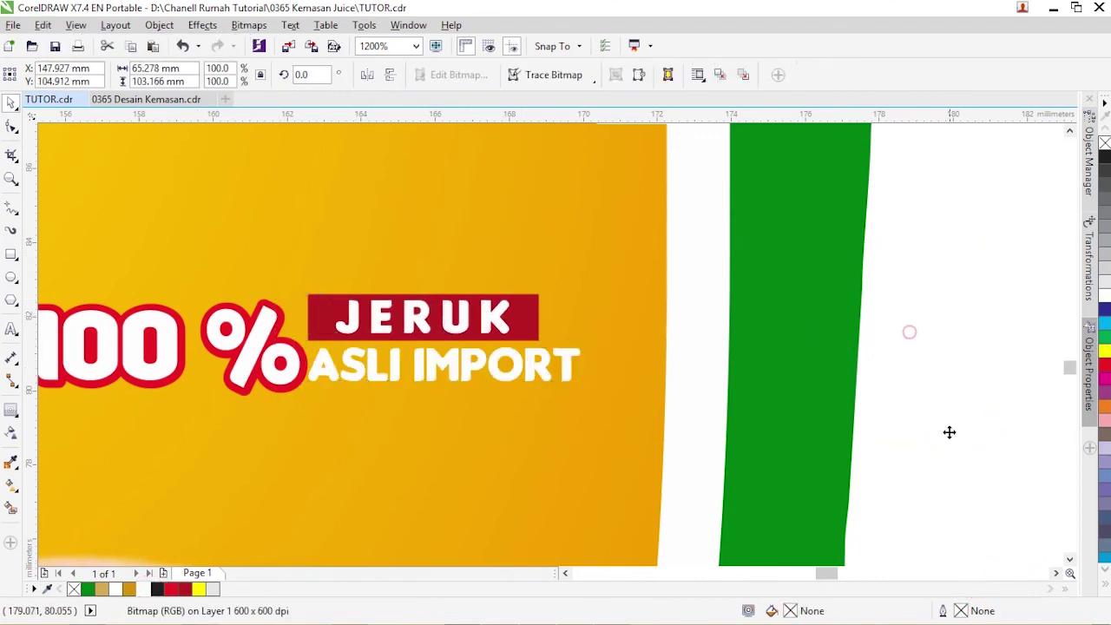
Group JERUK, the red box and ASLI IMPORT, centre it vertically with 100 %, nudge right
scroll(934, 312, "down", 3)
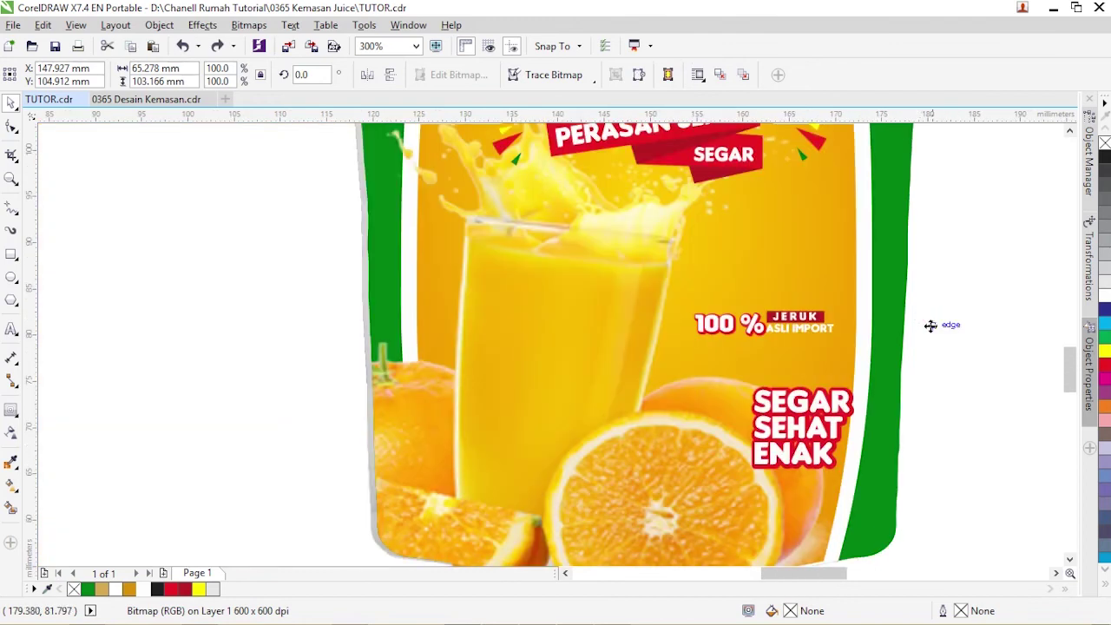
left_click(983, 351)
left_click_drag(983, 351, 748, 298)
scroll(776, 301, "up", 2)
key("ctrl+g")
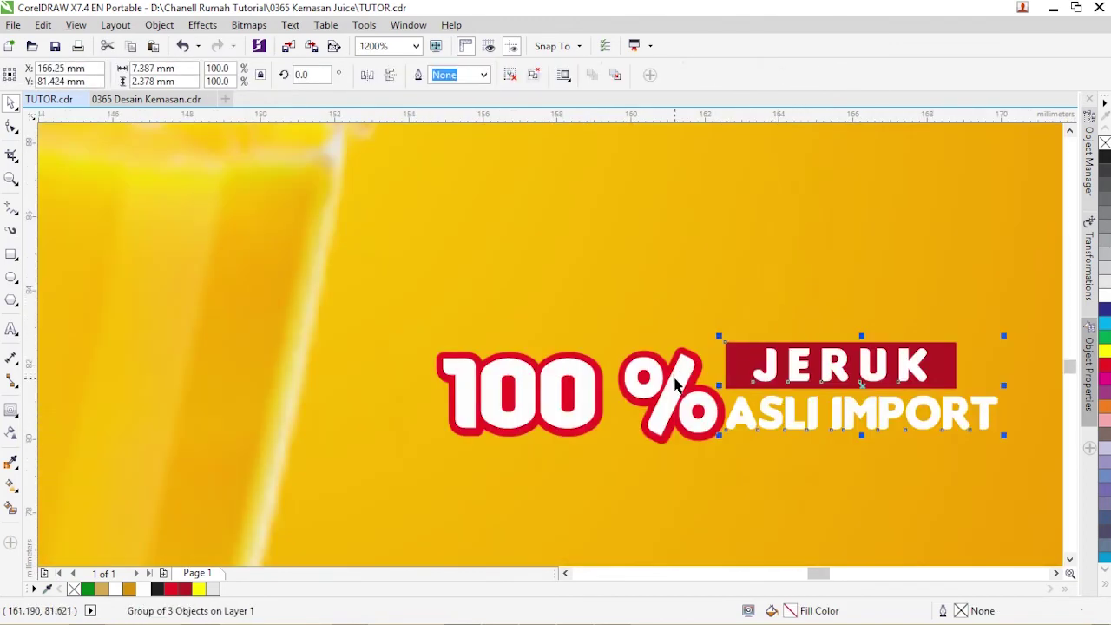
left_click(675, 379, "shift")
key("e")
left_click(776, 381)
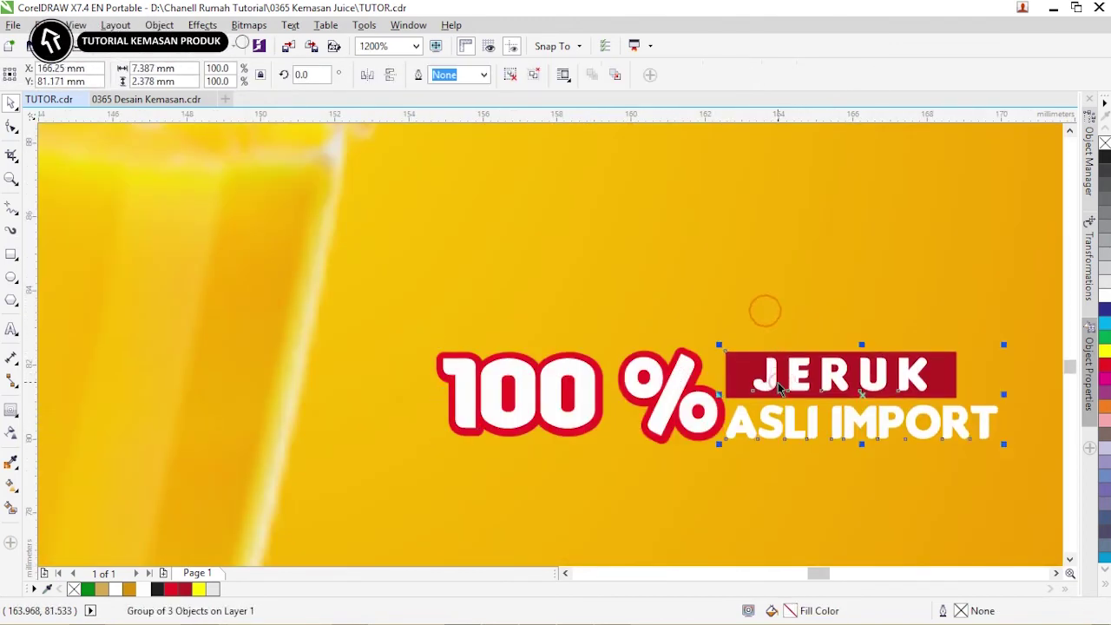
key("Right")
key("Right")
key("Right")
key("Right")
key("Right")
key("F4")
left_click(576, 322)
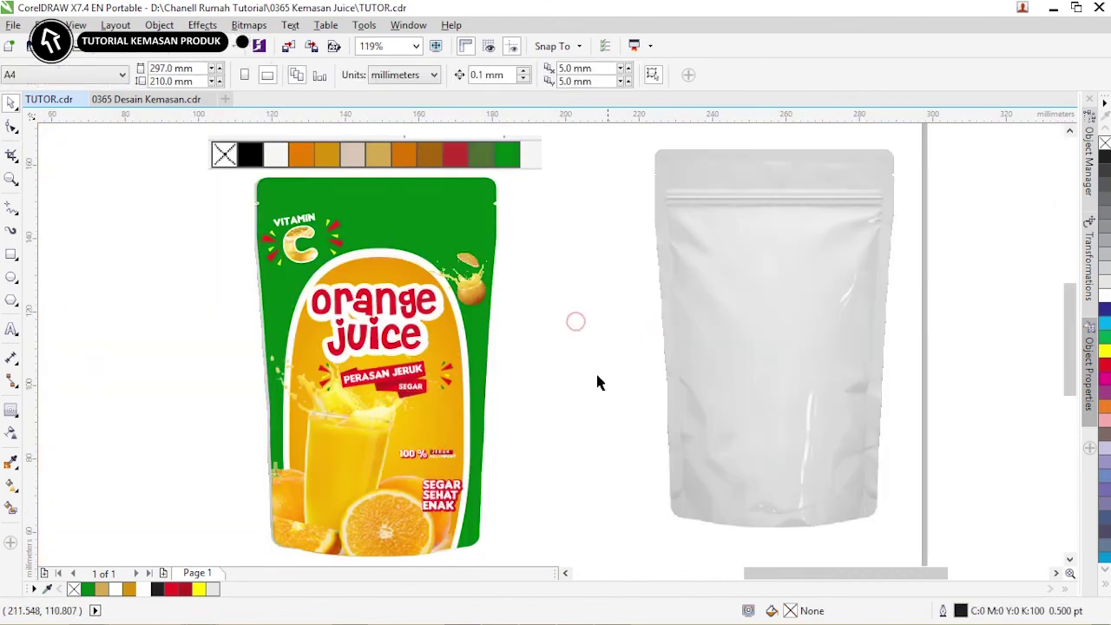
Give the blank pouch bitmap a uniform Multiply transparency with black as the transparency colour
left_click_drag(727, 224, 653, 251)
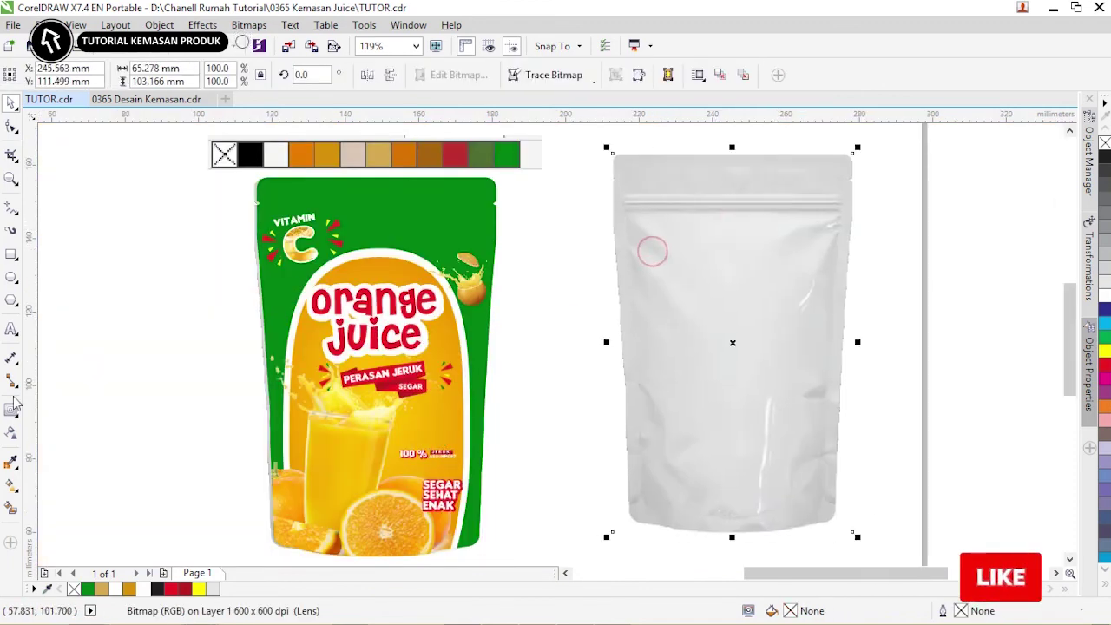
left_click(11, 434)
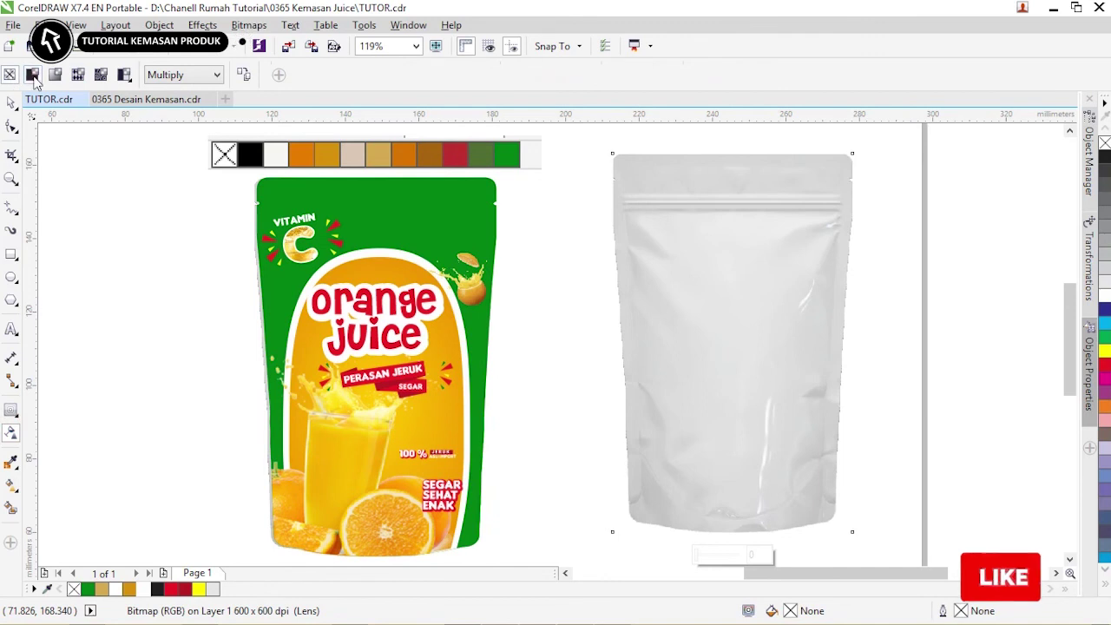
left_click(32, 74)
left_click(184, 75)
left_click(178, 159)
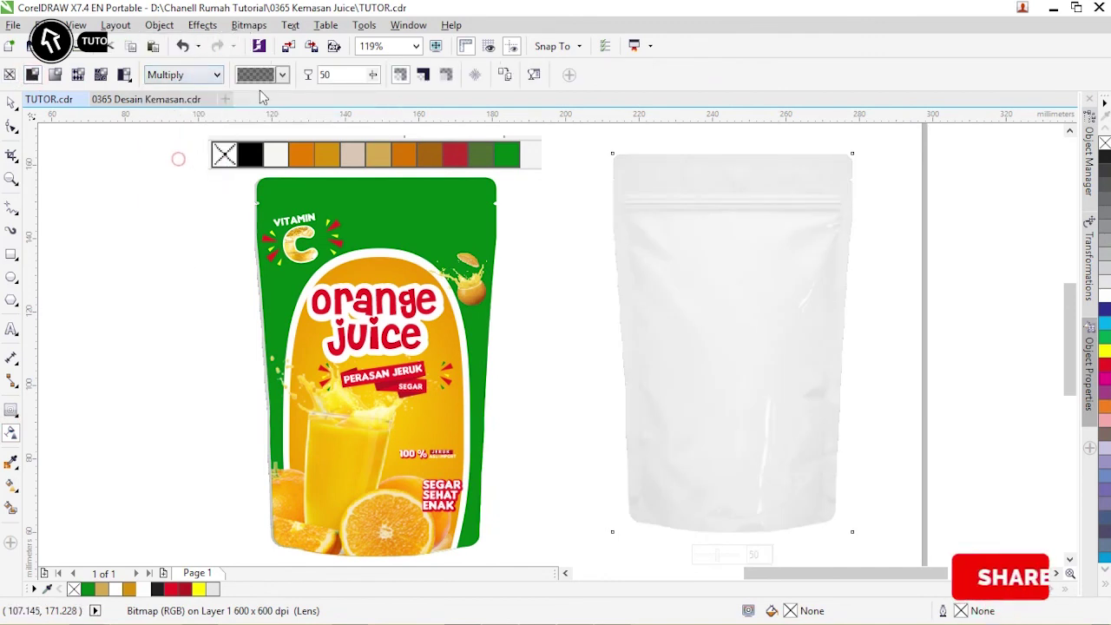
left_click(260, 74)
left_click(276, 102)
Center the pouch over the orange juice label horizontally and vertically
left_click(11, 103)
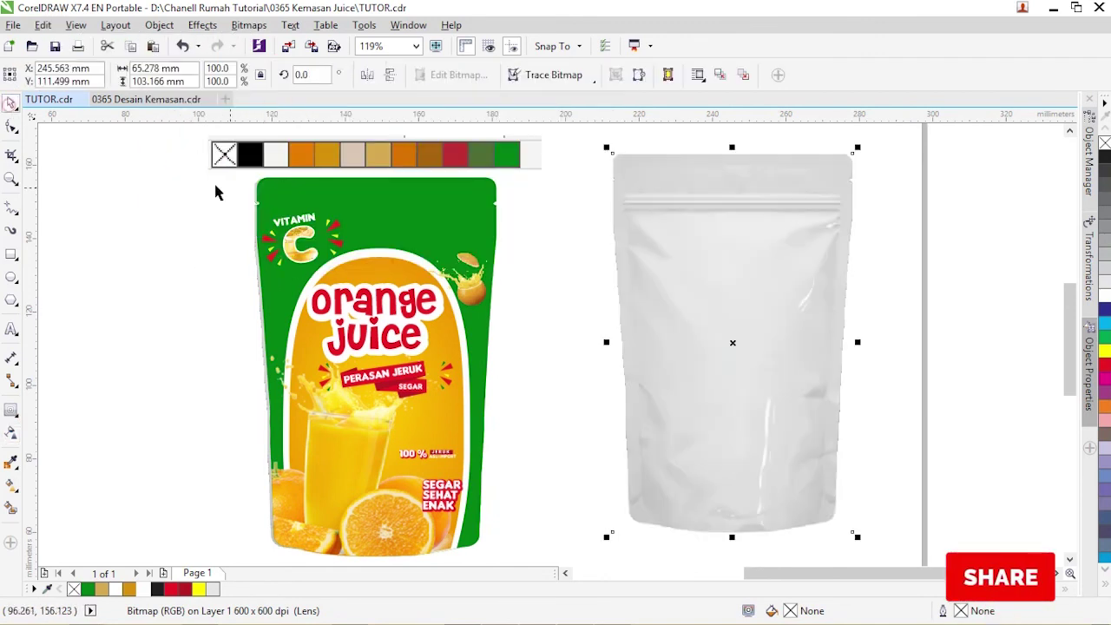
left_click(266, 186, "shift")
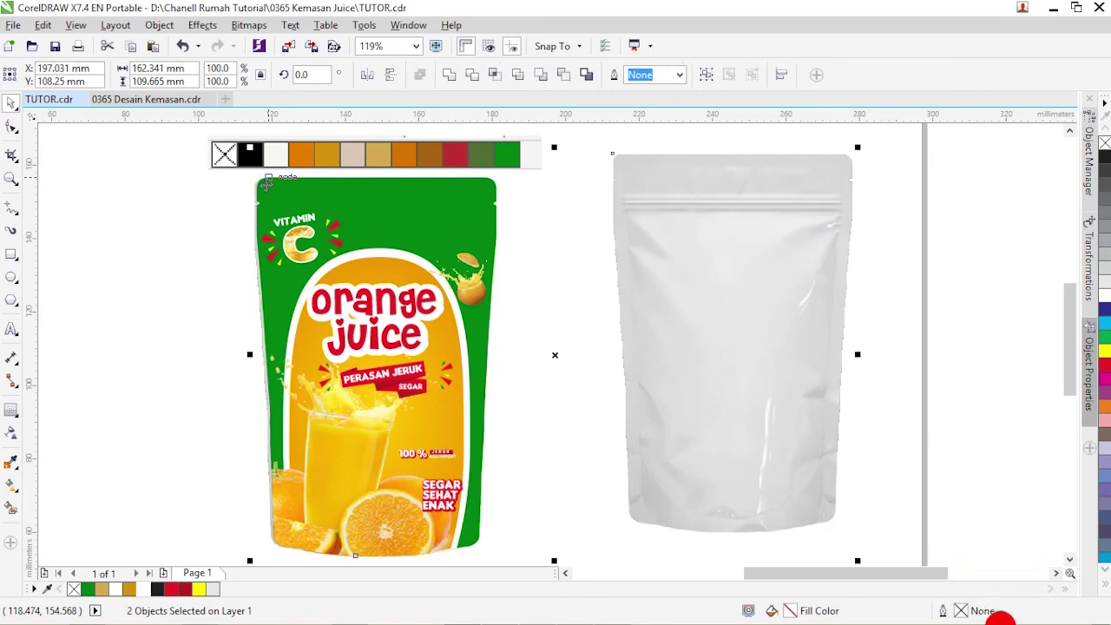
key("c")
key("e")
Delete the colour swatch strip above the pouch
left_click(603, 250)
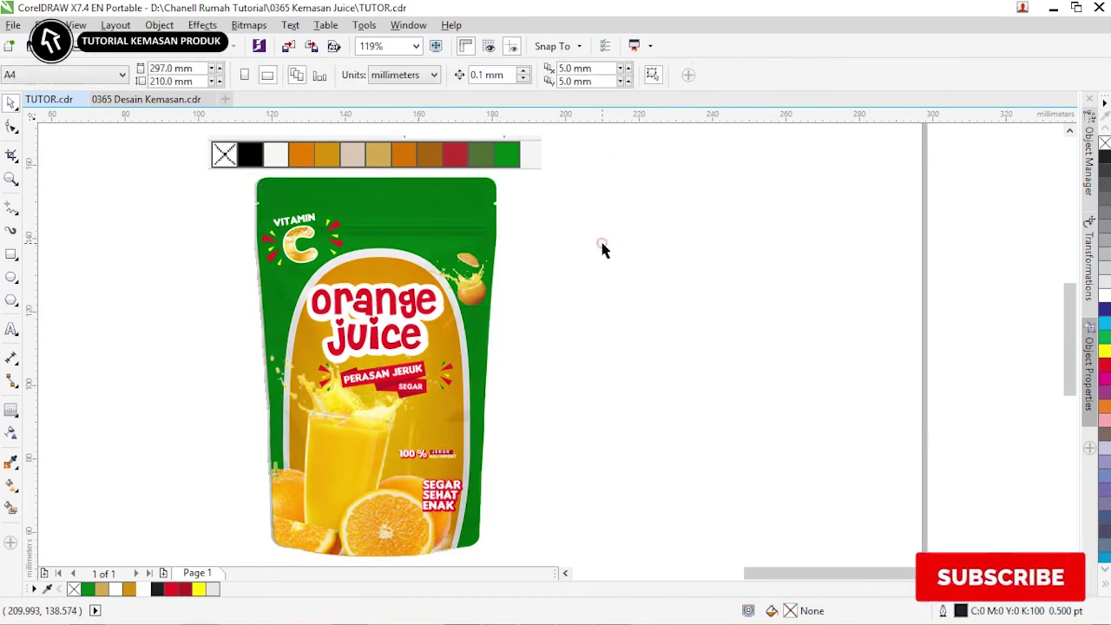
key("z")
key("space")
left_click(253, 154)
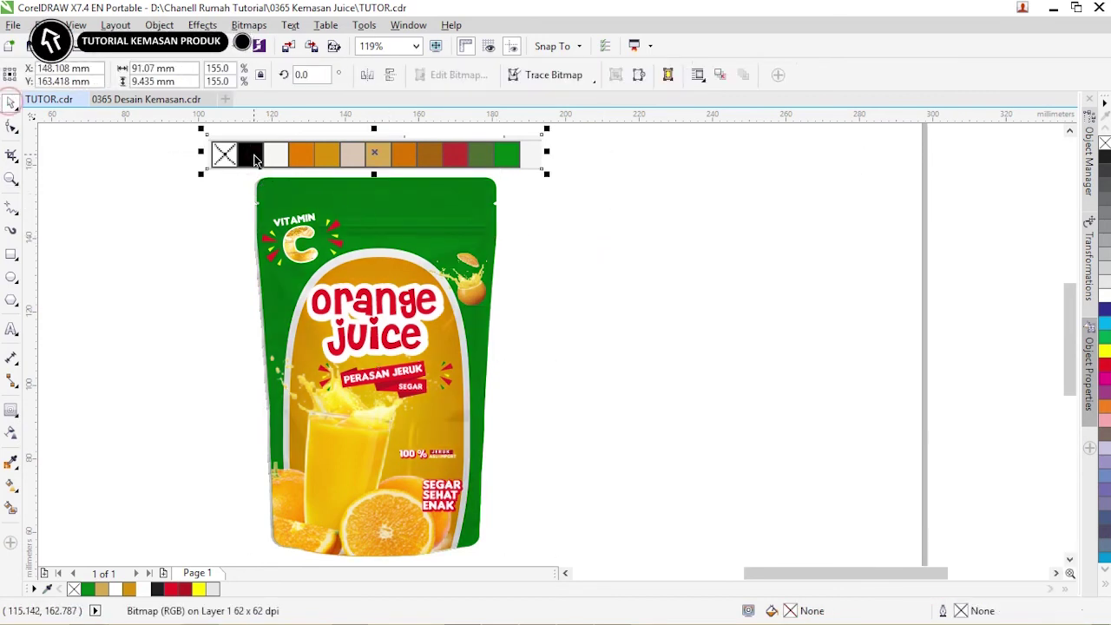
key("Delete")
Enlarge the orange juice title to about 35.5 pt
key("F4")
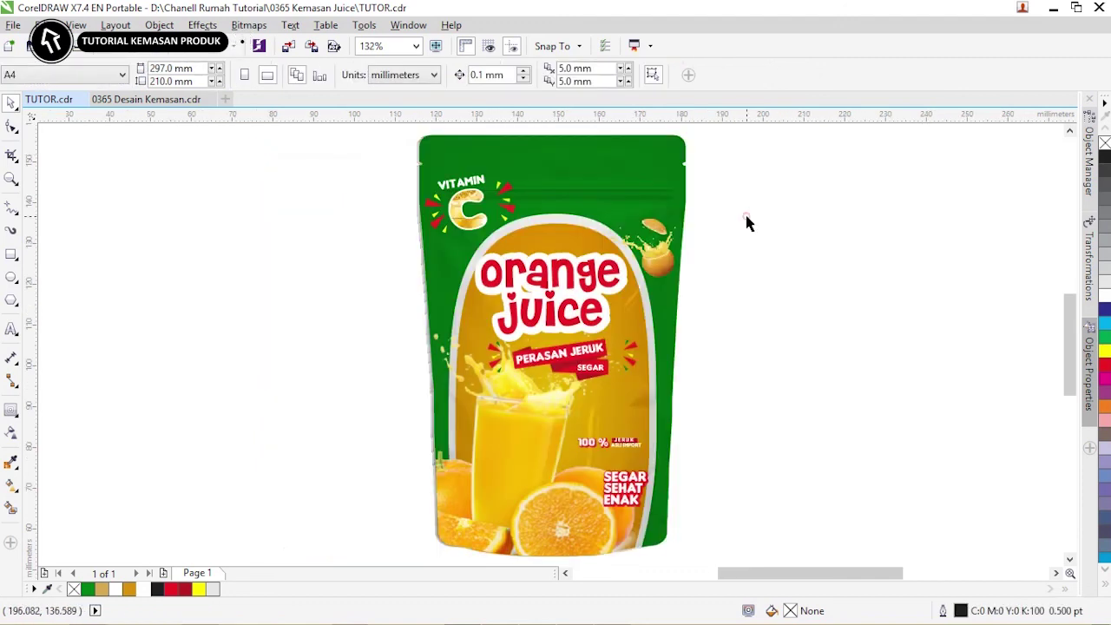
left_click(559, 270)
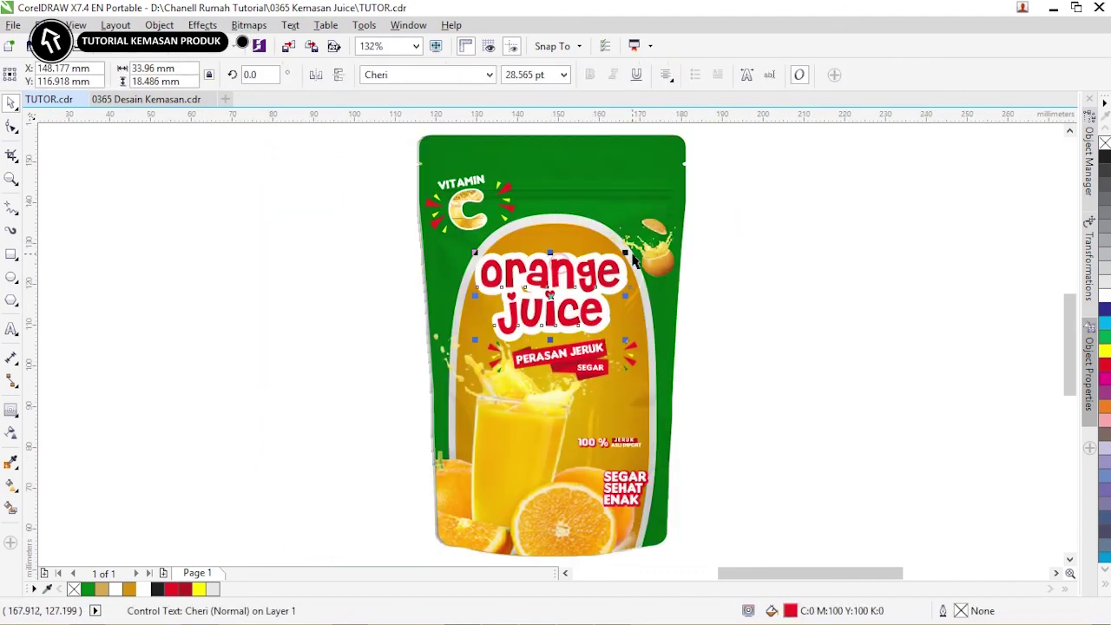
left_click_drag(635, 247, 640, 242)
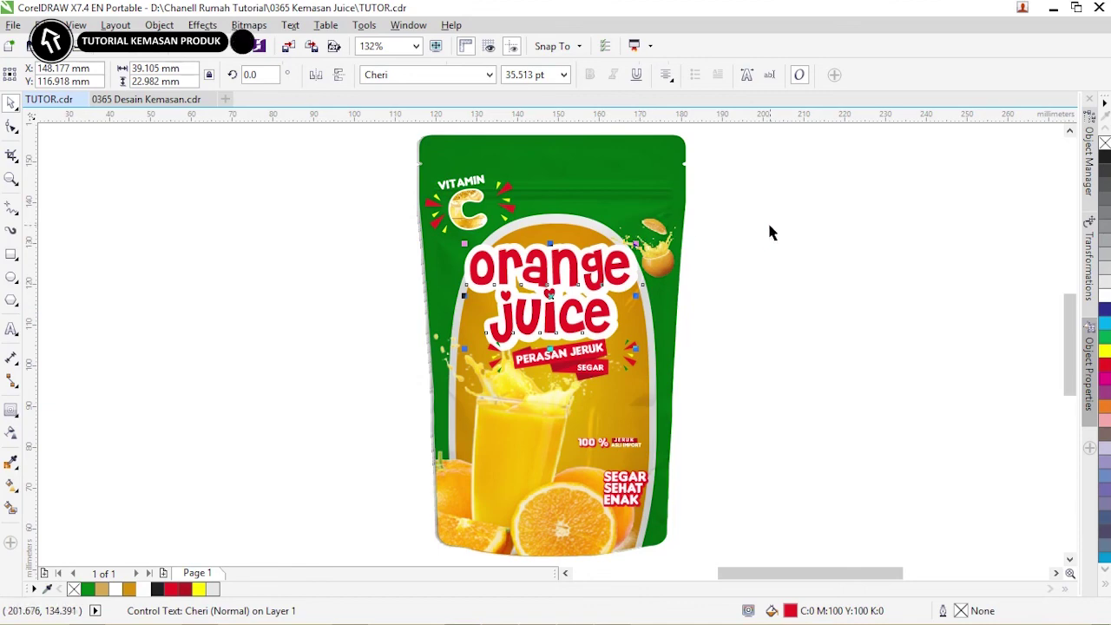